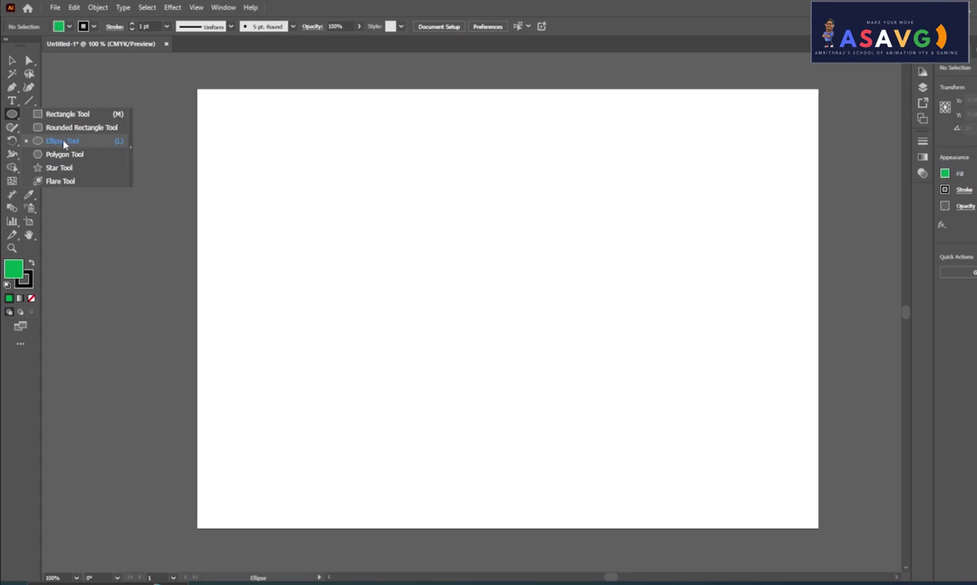
Draw a large green-filled circle with the Ellipse tool near the artboard centre.
click(63, 144)
drag(297, 140, 608, 441)
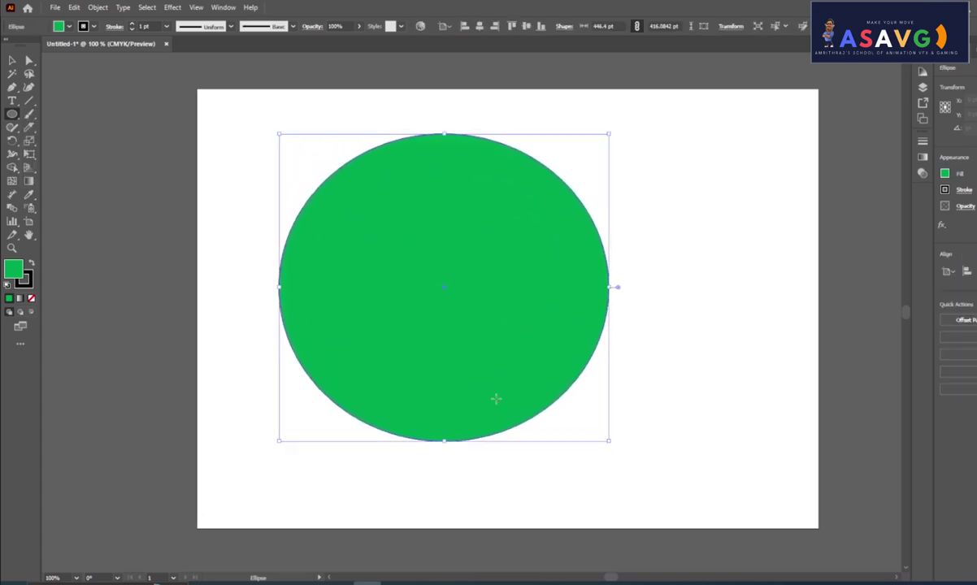
click(29, 127)
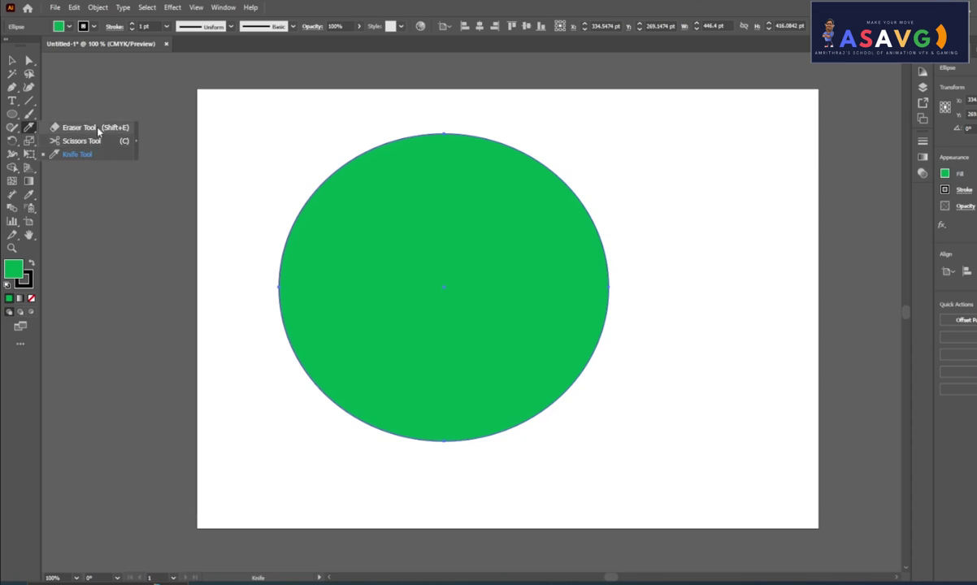
Erase five wavy horizontal gaps across the green circle, splitting it into six bands.
click(96, 128)
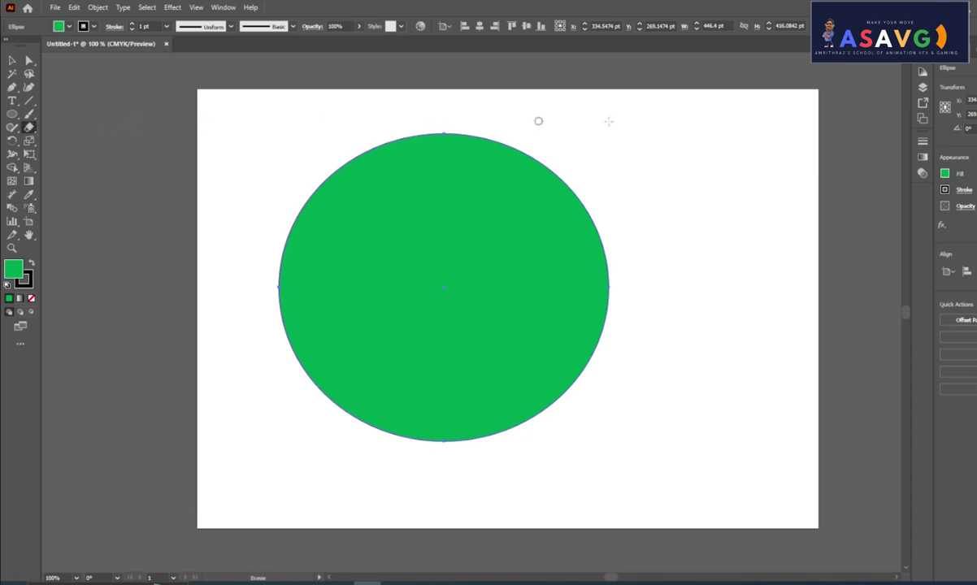
drag(264, 260, 642, 174)
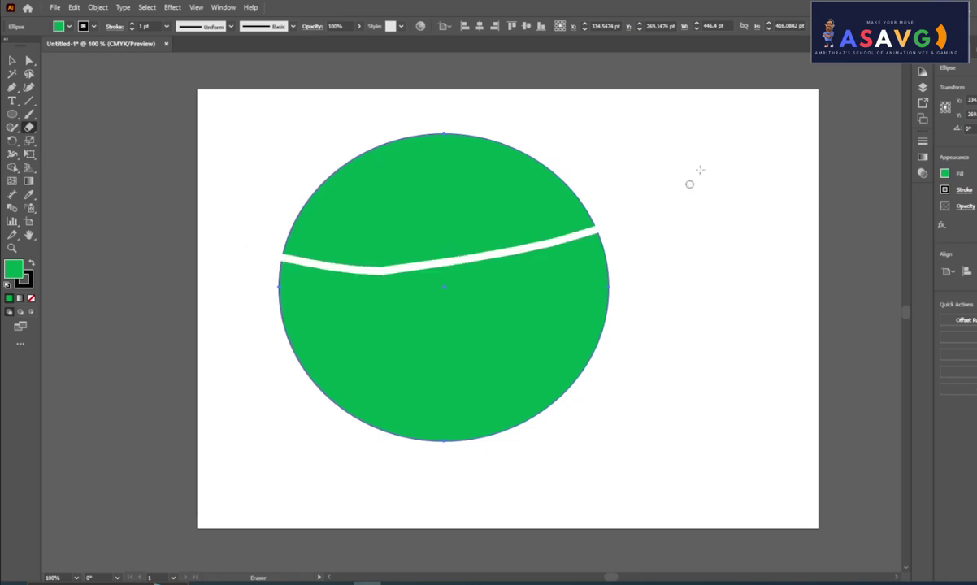
drag(277, 357, 605, 339)
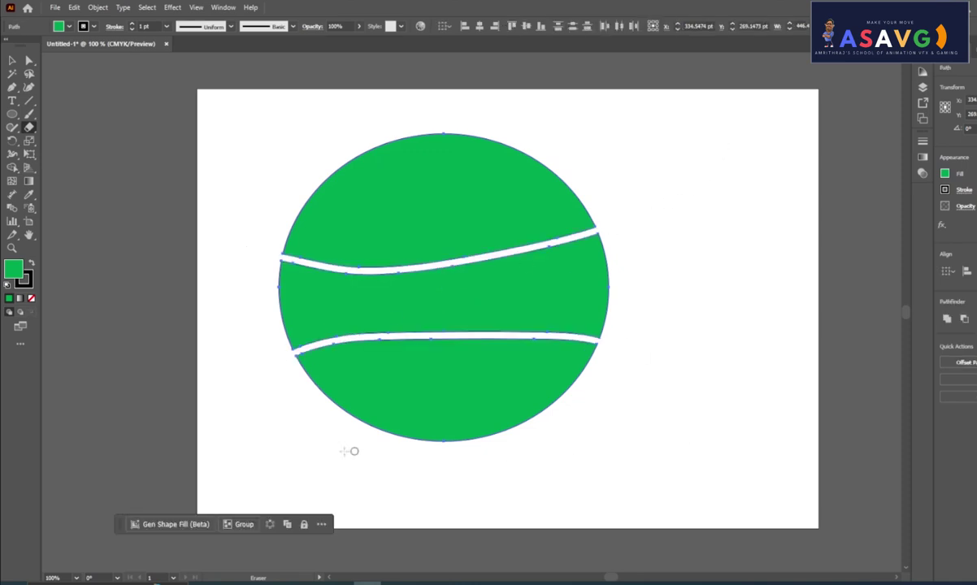
drag(355, 418, 502, 432)
drag(316, 156, 573, 152)
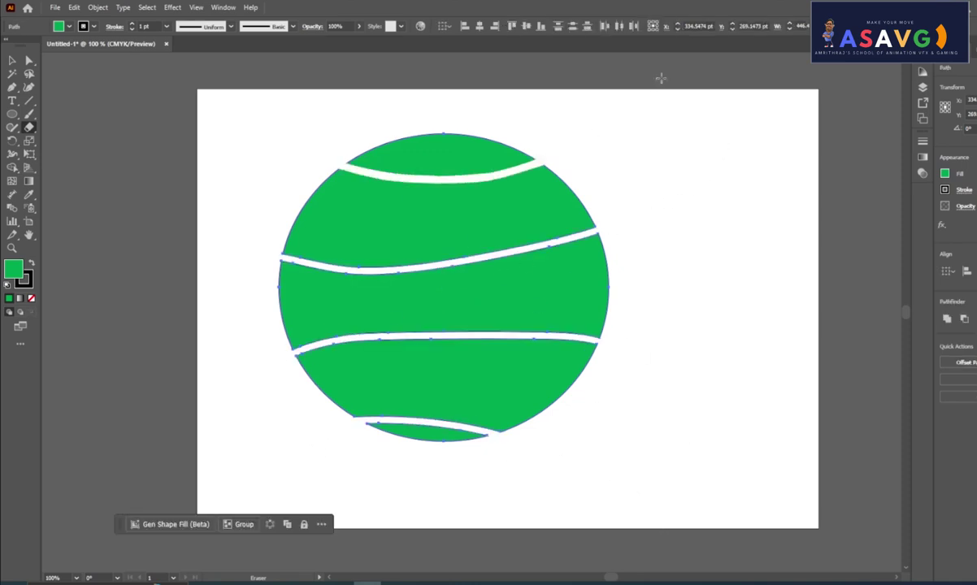
drag(283, 214, 607, 172)
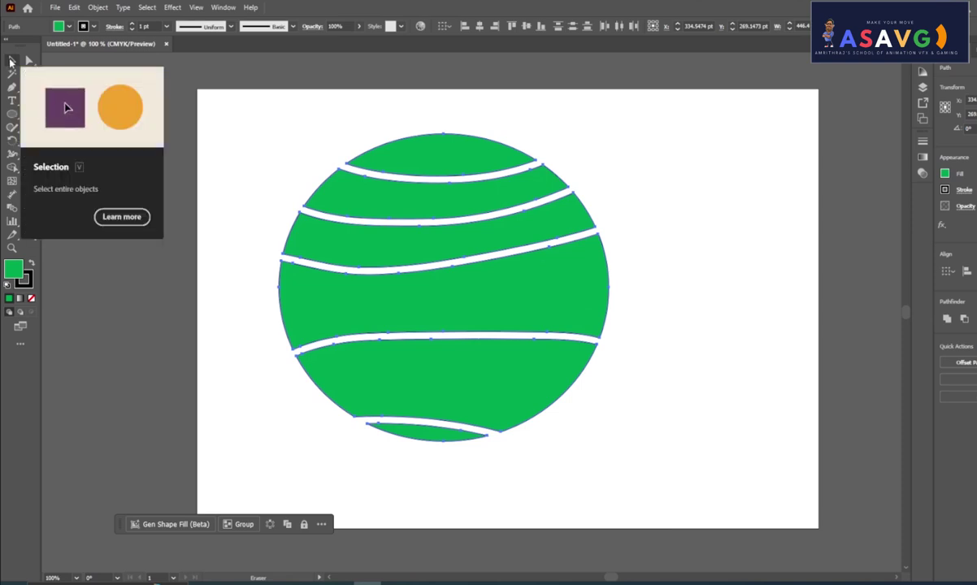
Spread the six circle strips apart in different directions.
click(11, 61)
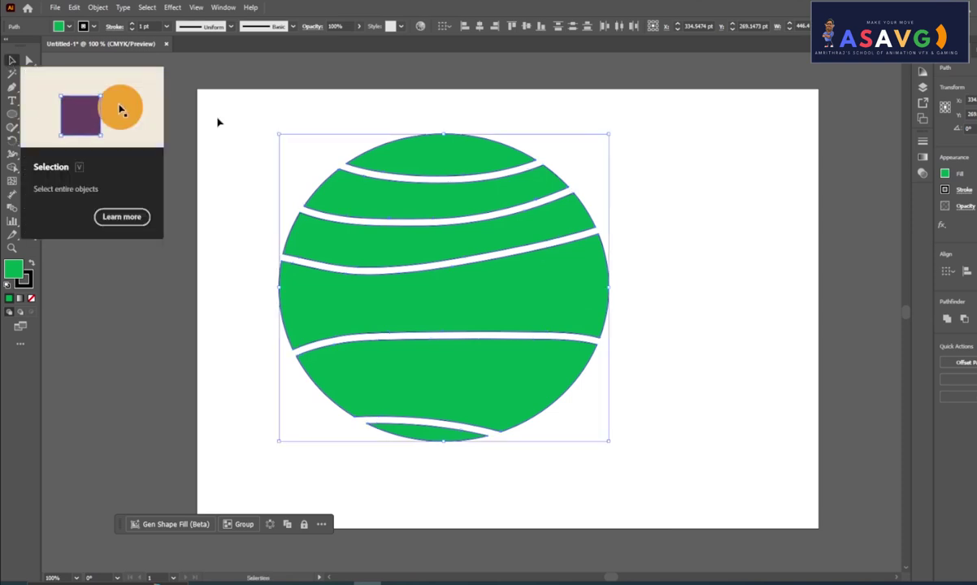
click(217, 120)
drag(455, 164, 444, 121)
drag(387, 199, 172, 149)
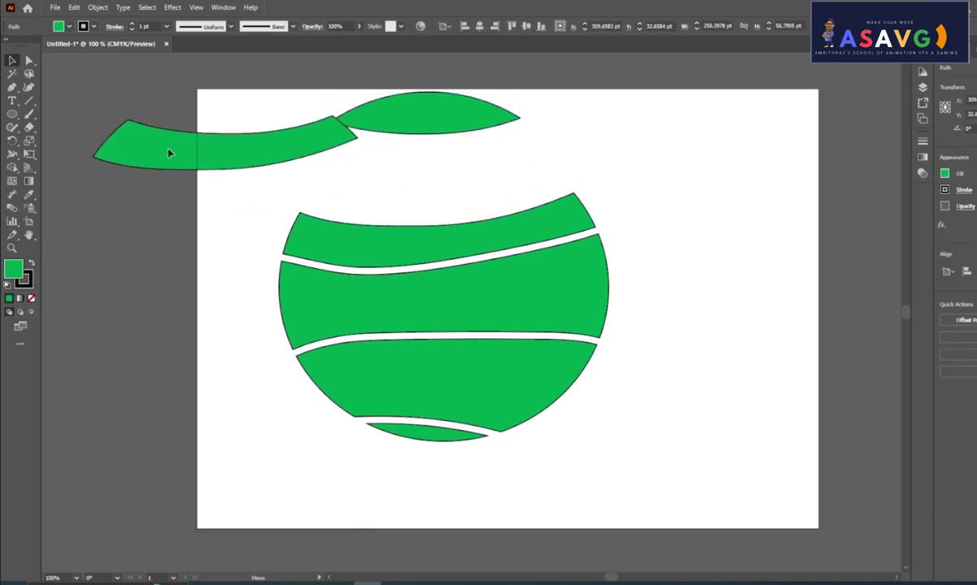
drag(375, 231, 638, 150)
drag(527, 277, 468, 227)
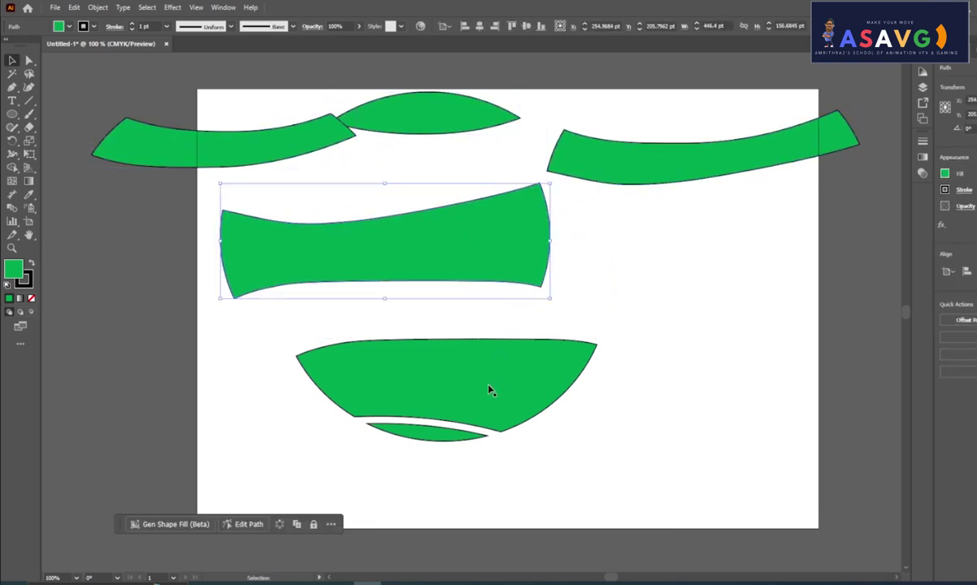
drag(489, 388, 629, 385)
drag(404, 444, 292, 443)
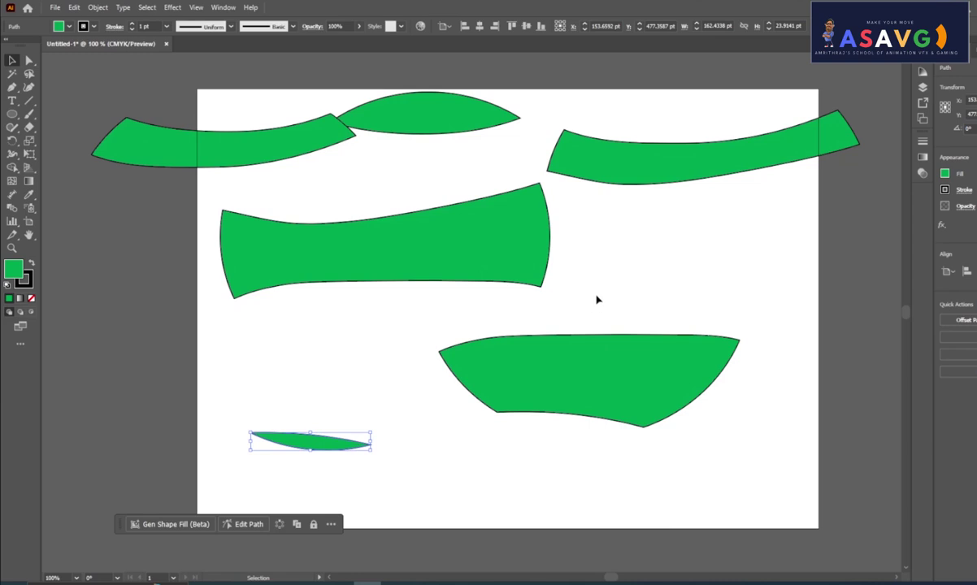
scroll(597, 300, down, 1)
scroll(609, 277, up, 2)
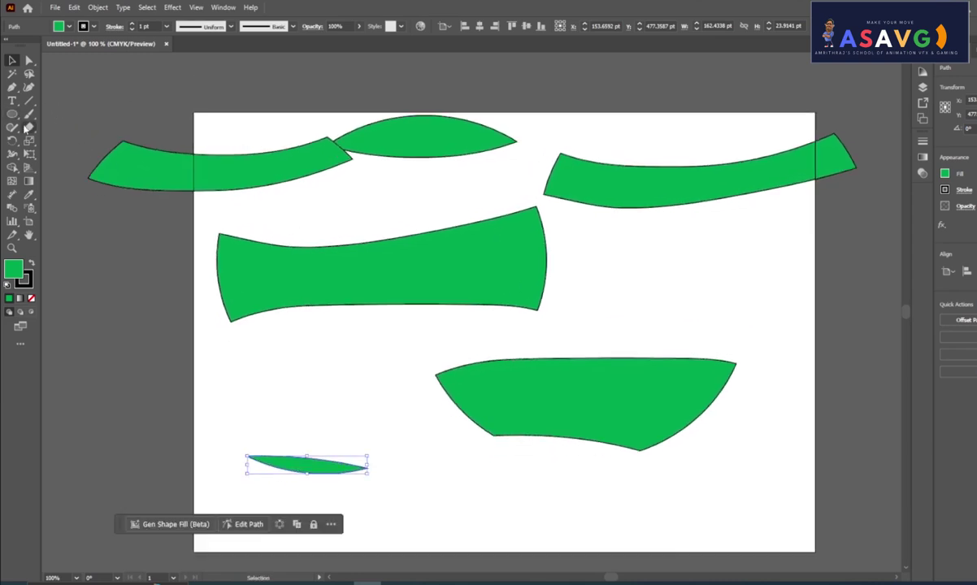
Erase four vertical gaps through the upper-right green band.
click(30, 128)
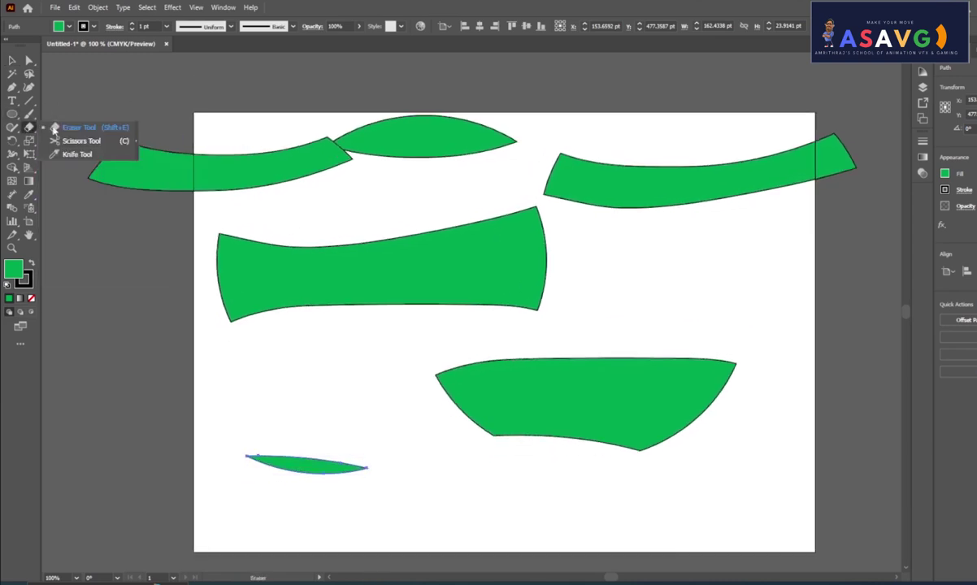
drag(715, 155, 713, 205)
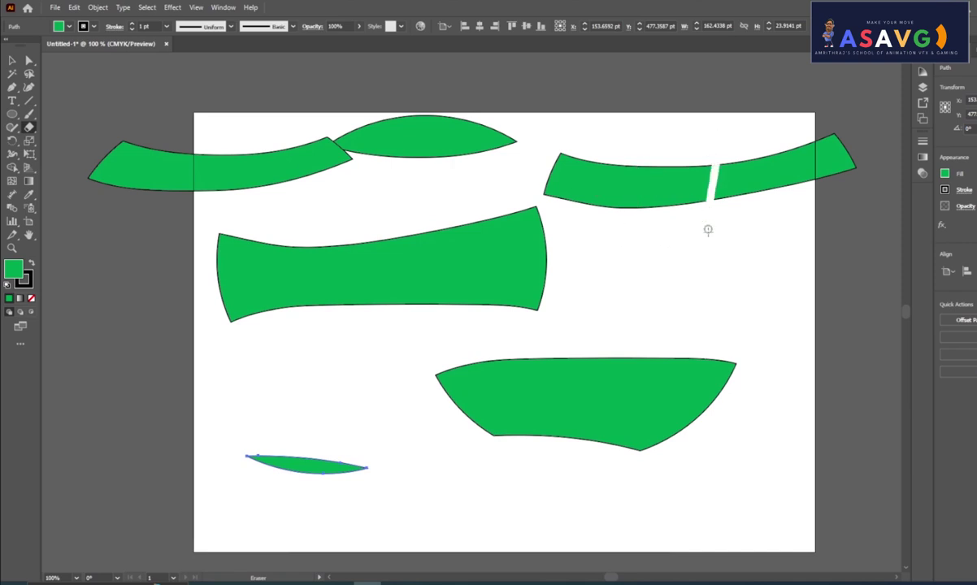
key(ctrl+z)
click(13, 60)
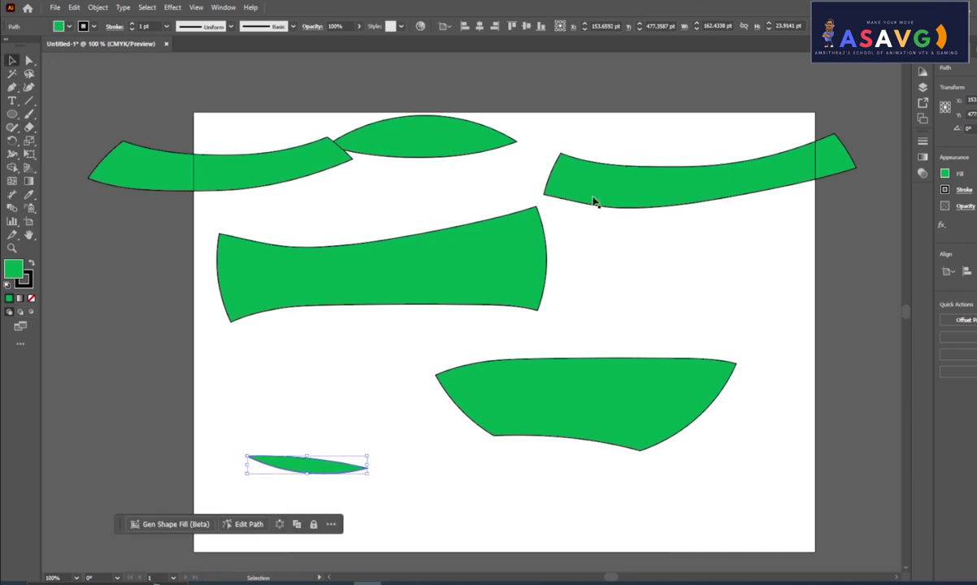
click(619, 183)
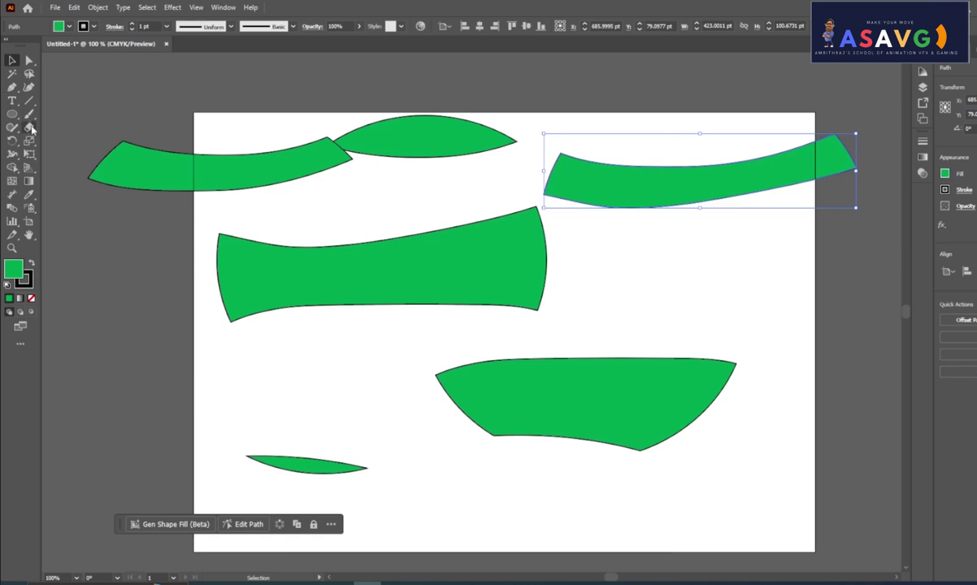
drag(30, 128, 74, 131)
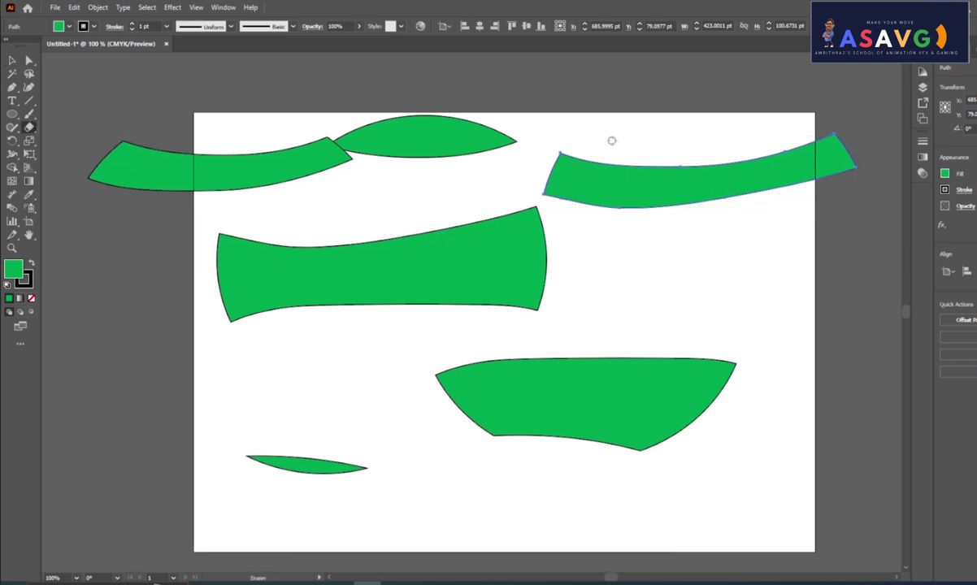
drag(610, 142, 620, 213)
drag(698, 147, 703, 208)
drag(754, 140, 764, 199)
drag(801, 134, 810, 191)
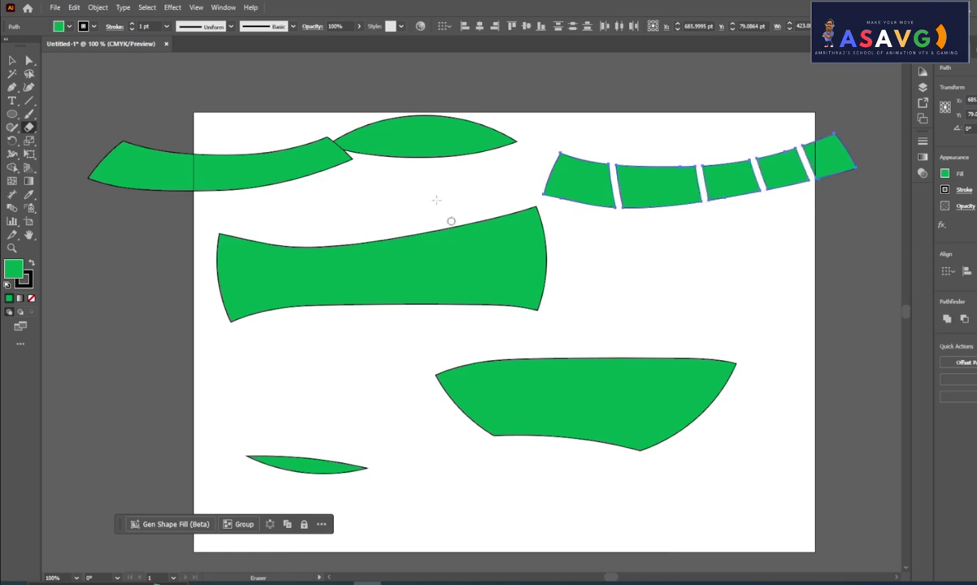
Move two band pieces, chop the small piece into fragments, and separate one.
click(12, 61)
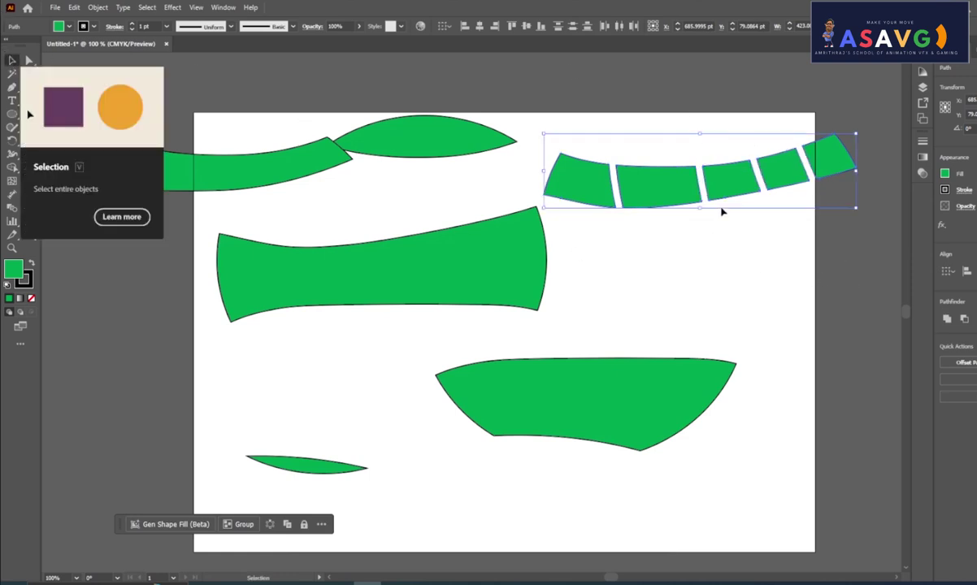
mouse_move(606, 170)
mouse_down()
mouse_move(616, 88)
mouse_move(683, 125)
mouse_up()
drag(711, 185, 635, 241)
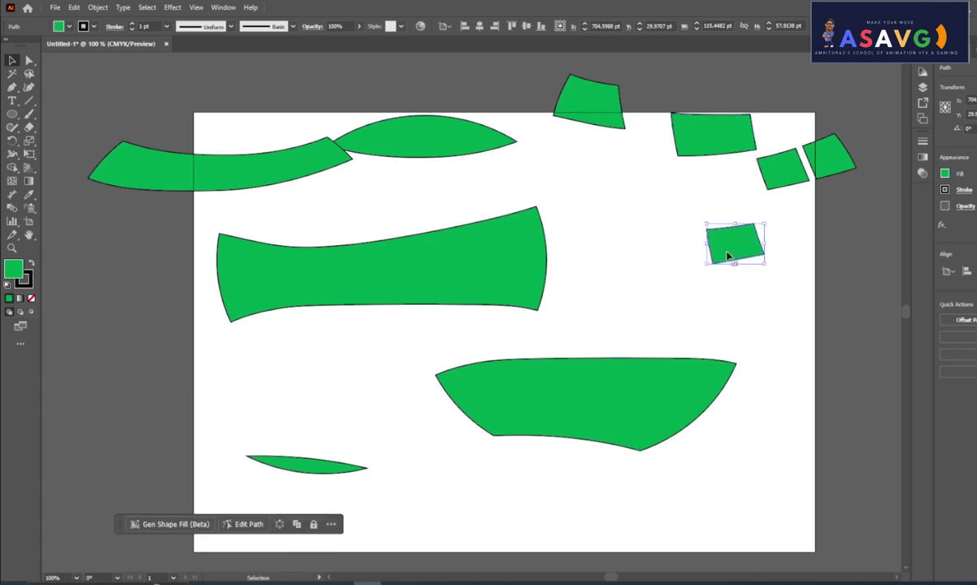
click(28, 127)
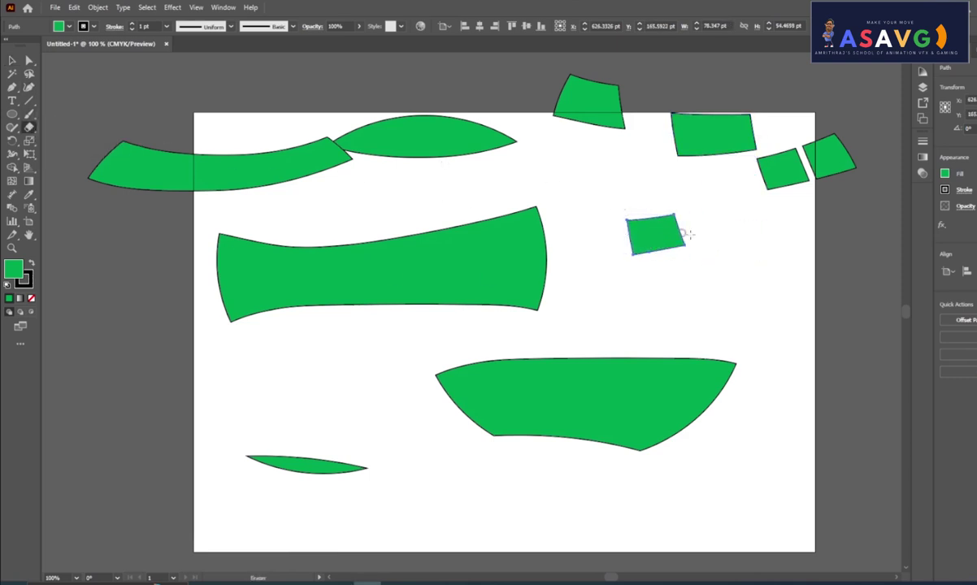
drag(612, 236, 686, 227)
drag(647, 199, 650, 266)
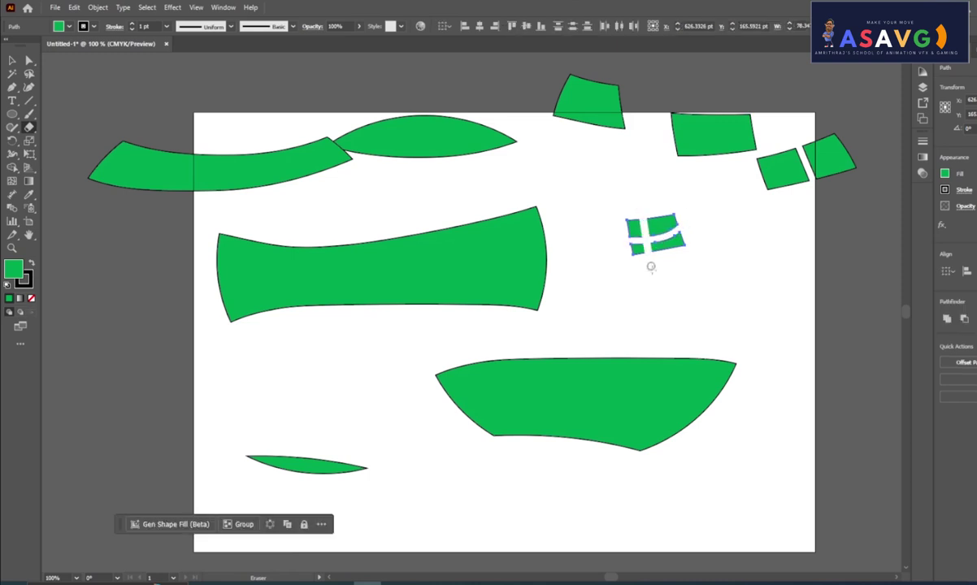
drag(658, 211, 668, 259)
click(13, 59)
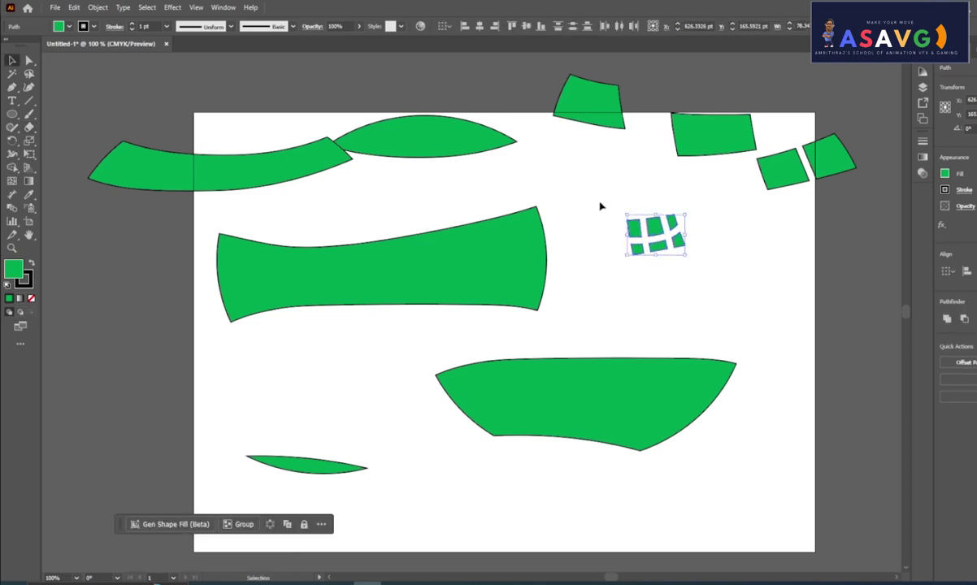
click(678, 225)
drag(678, 225, 672, 205)
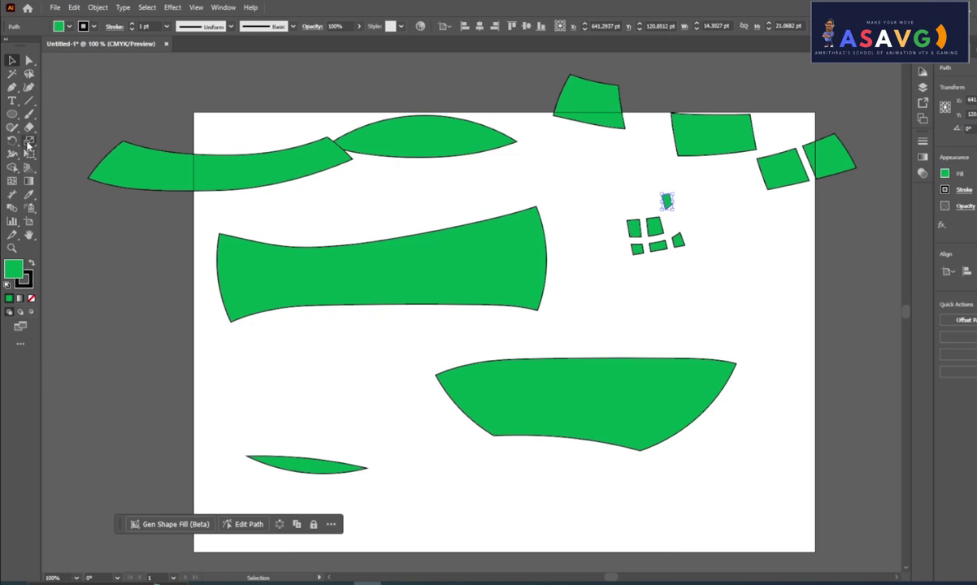
Select all the green pieces and delete them.
drag(29, 127, 72, 138)
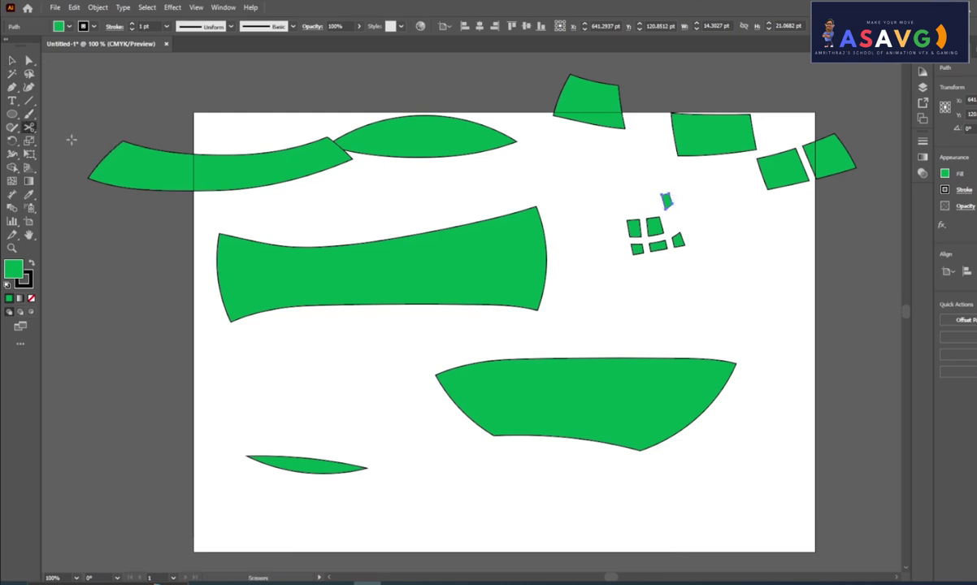
key(v)
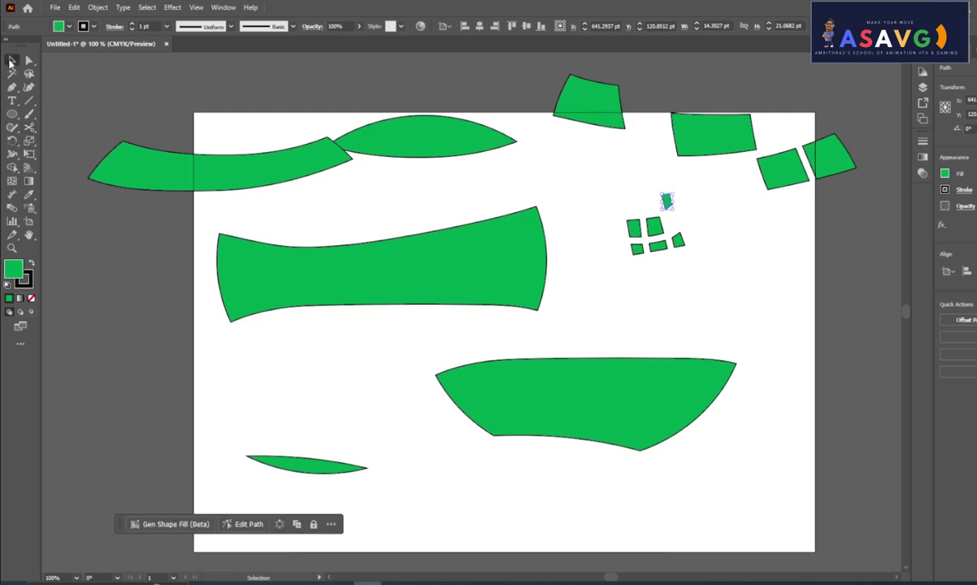
key(ctrl+a)
key(Delete)
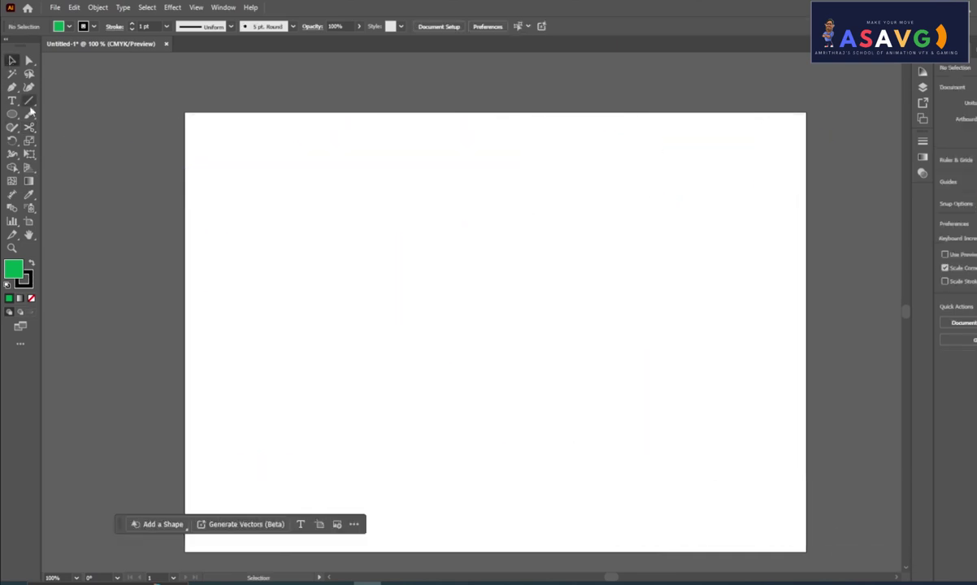
Draw a new large green circle and snip its outline at the bottom.
drag(12, 114, 63, 149)
drag(286, 149, 592, 425)
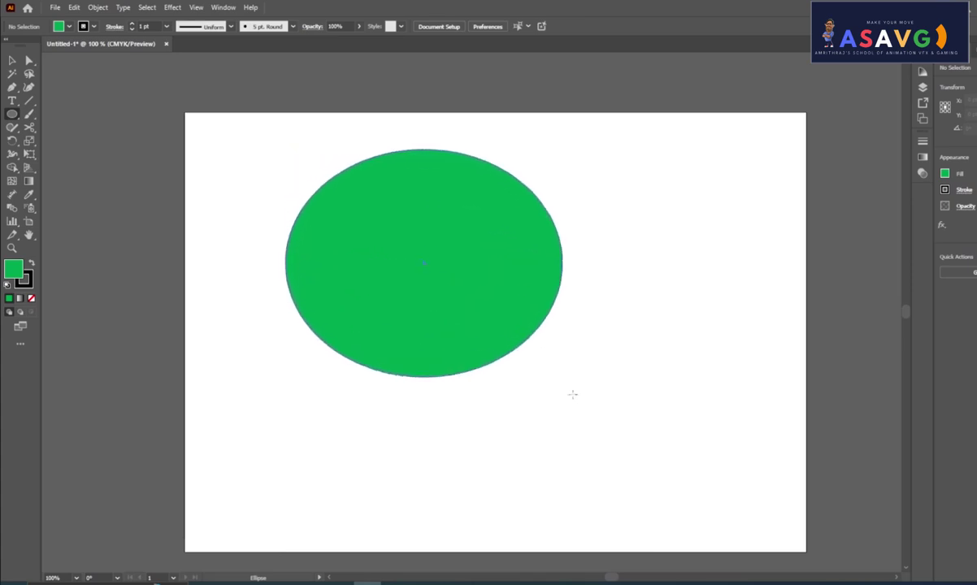
drag(29, 128, 65, 139)
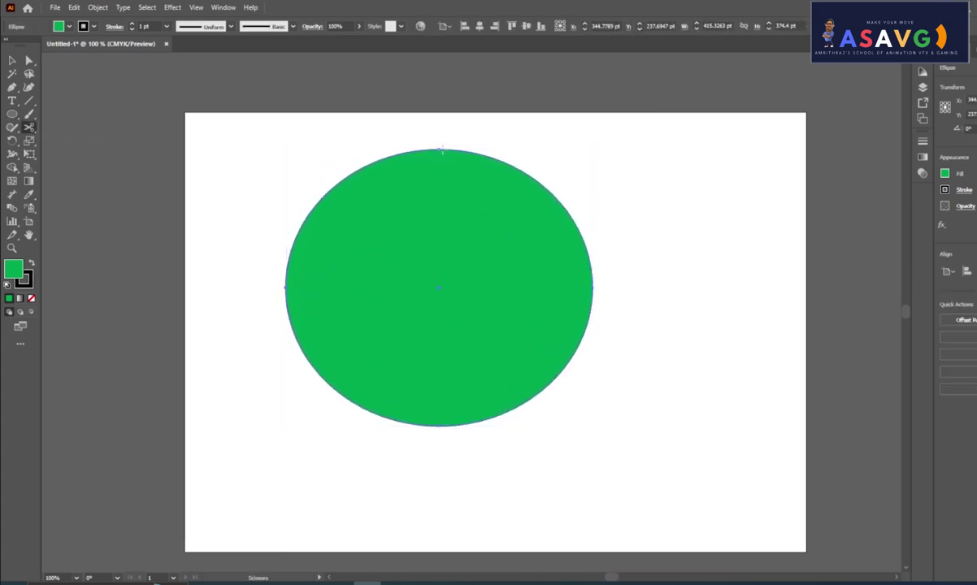
click(433, 425)
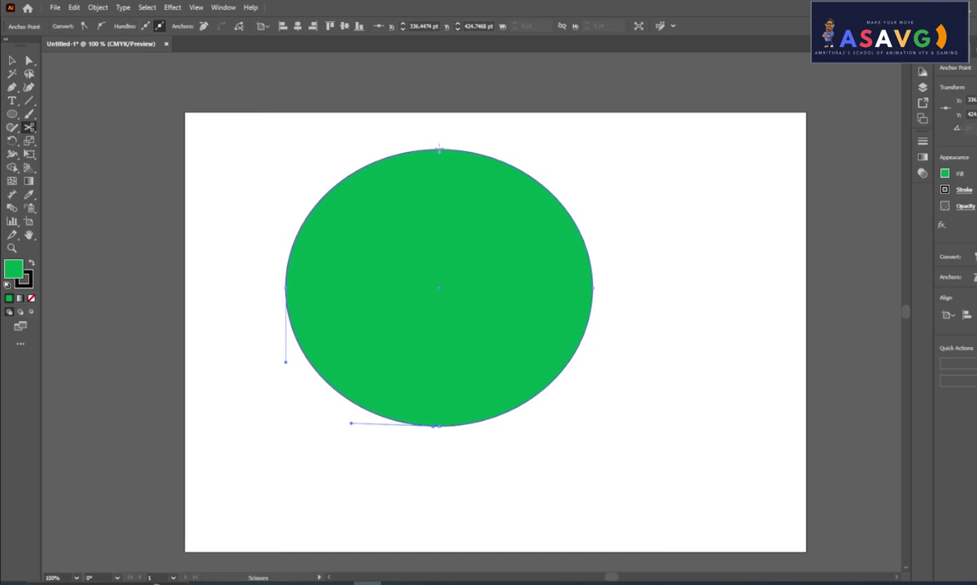
Cut the circle at its top and bottom points and move the left half away.
key(ctrl+equal)
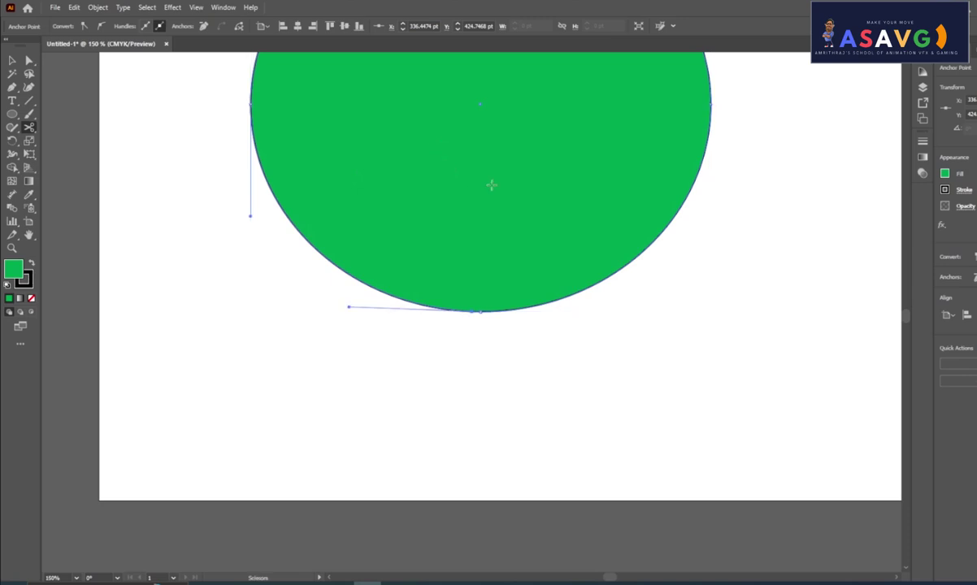
scroll(490, 183, up, 3)
scroll(507, 136, up, 2)
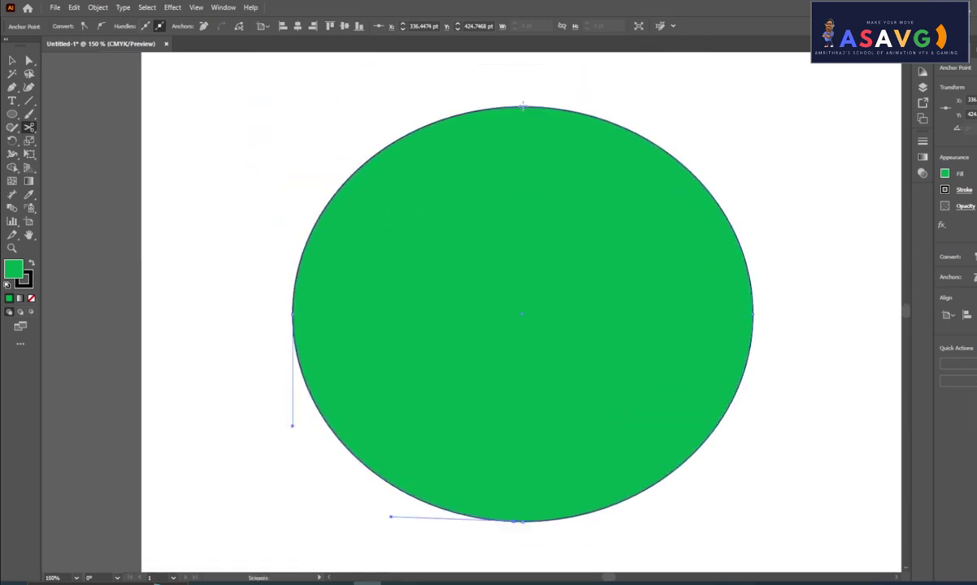
click(522, 106)
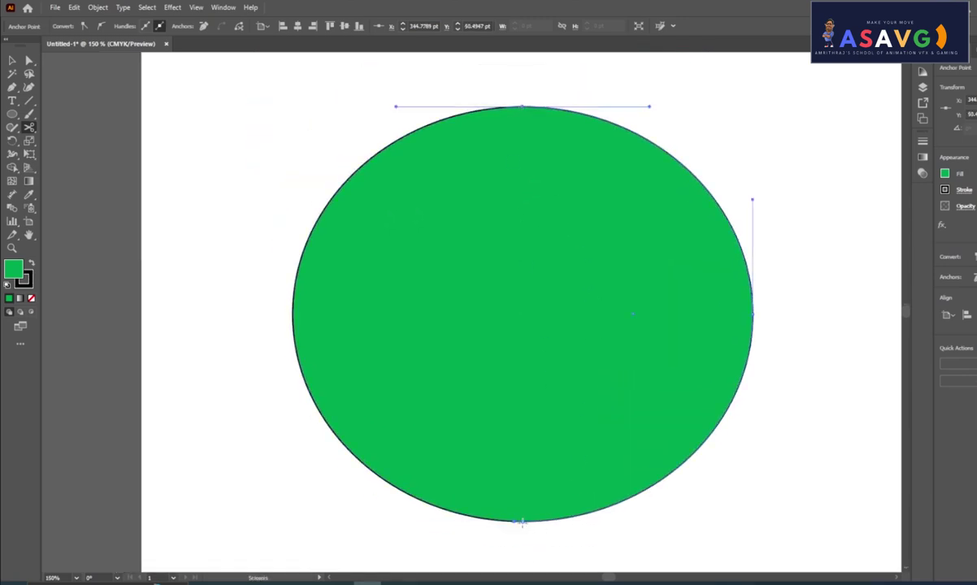
click(522, 521)
key(v)
click(356, 251)
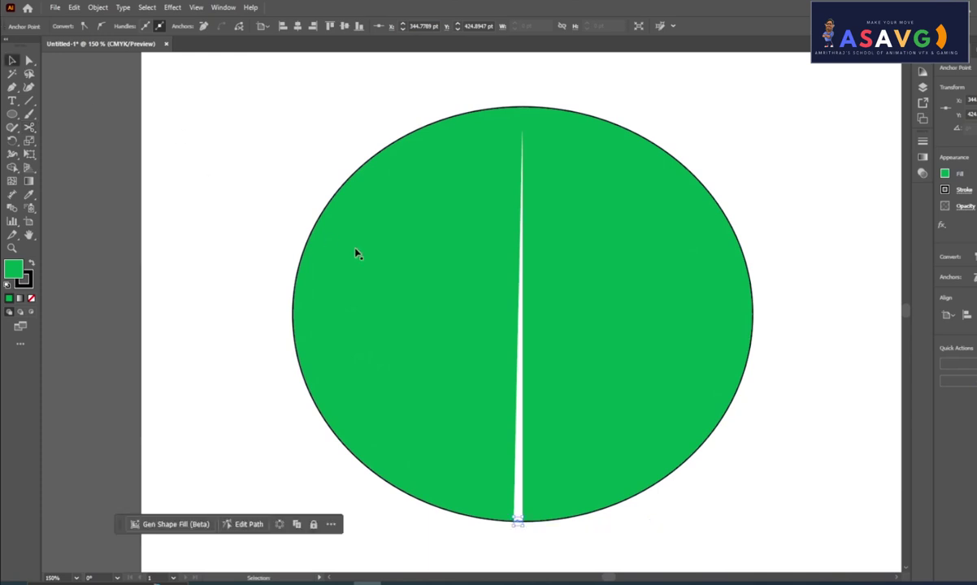
mouse_move(356, 251)
mouse_down()
mouse_move(283, 267)
mouse_move(388, 157)
mouse_up()
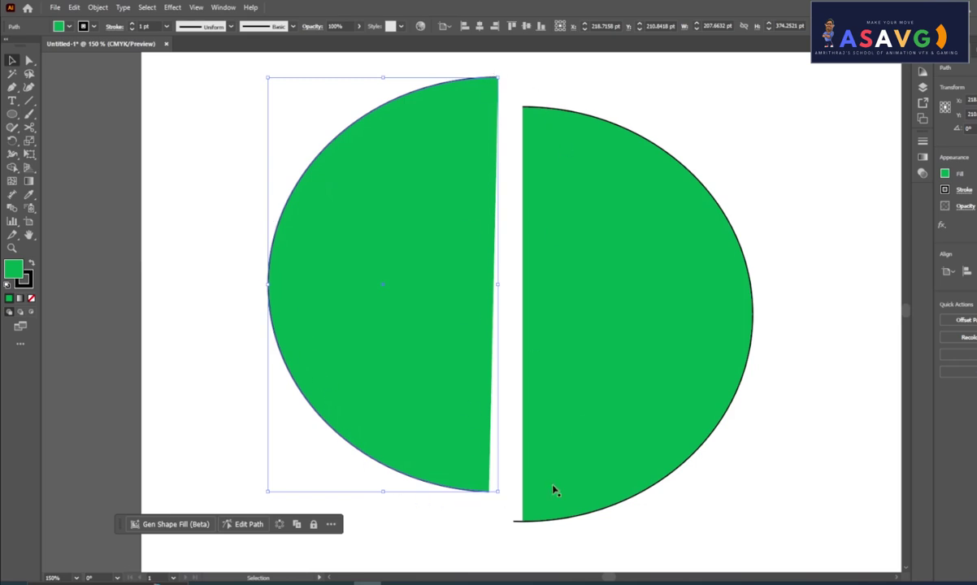
Try setting stroke and fill to None on both halves, undoing each change.
click(519, 529)
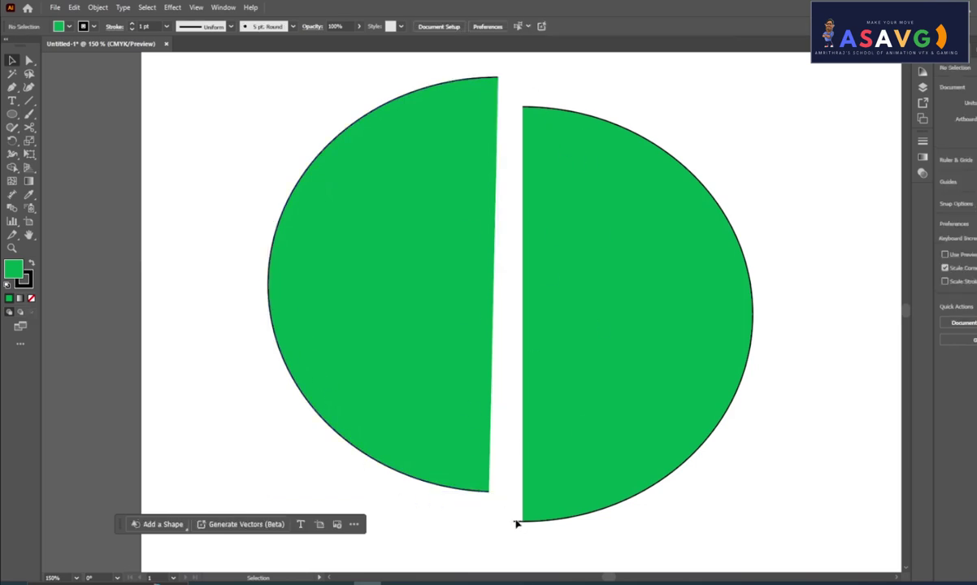
drag(180, 129, 784, 477)
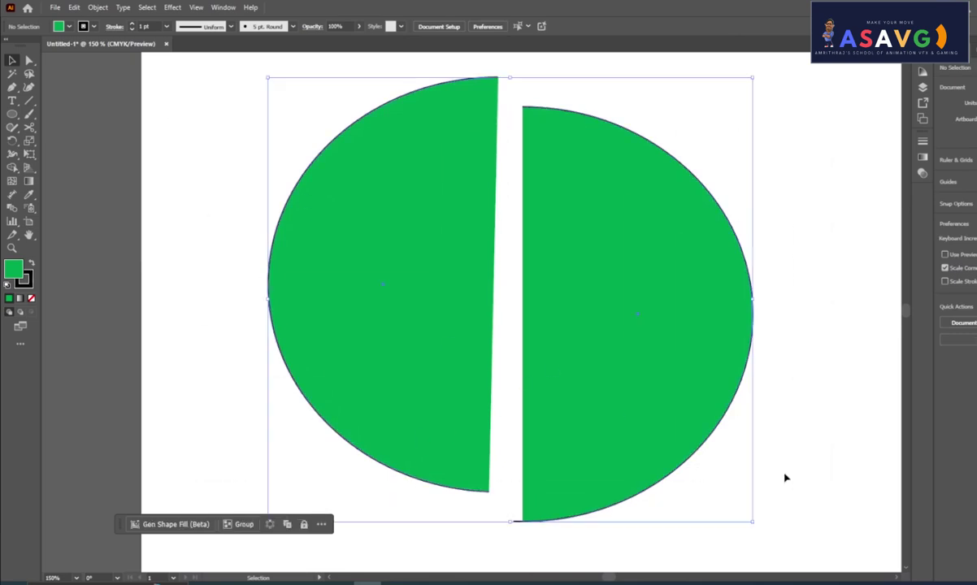
click(94, 27)
click(8, 67)
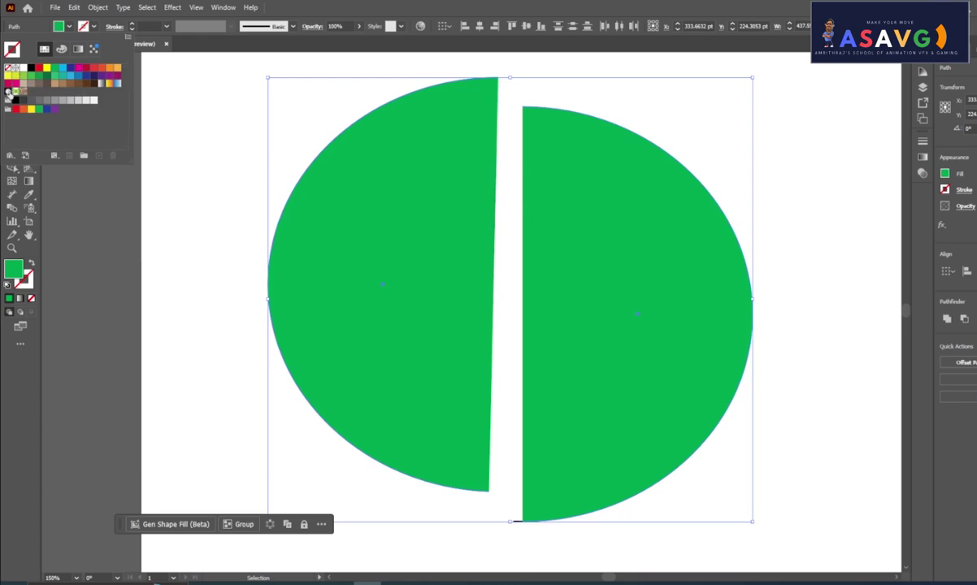
key(ctrl+z)
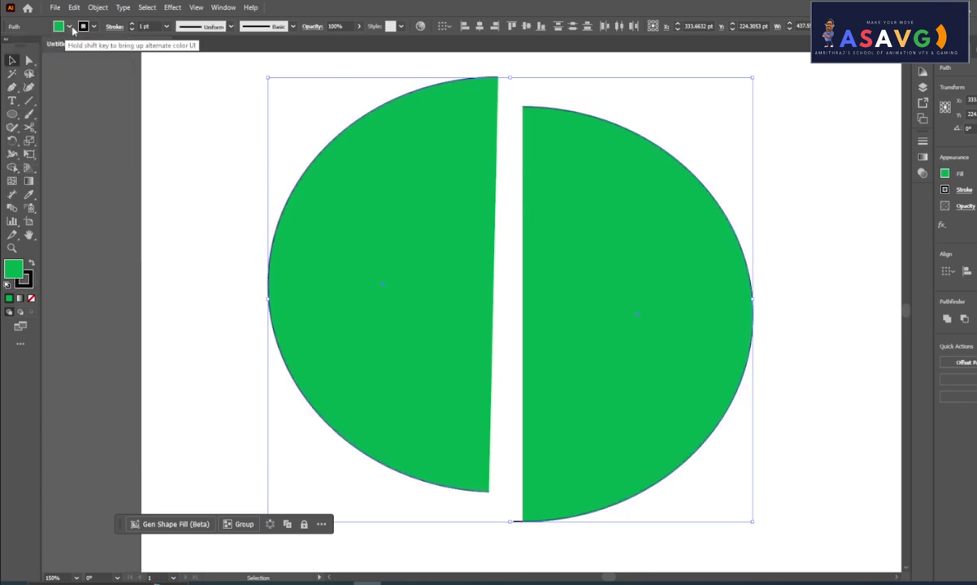
click(70, 28)
click(8, 67)
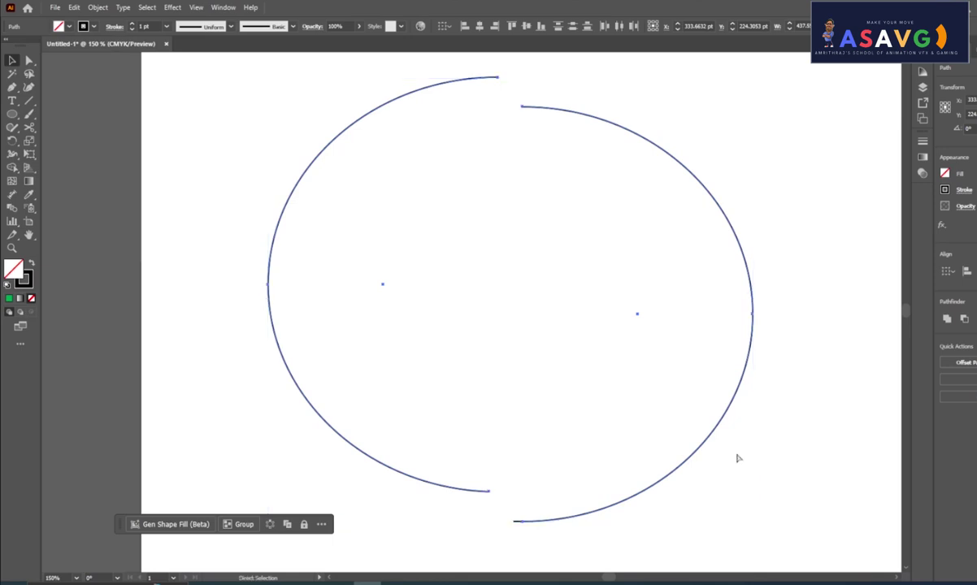
key(ctrl+z)
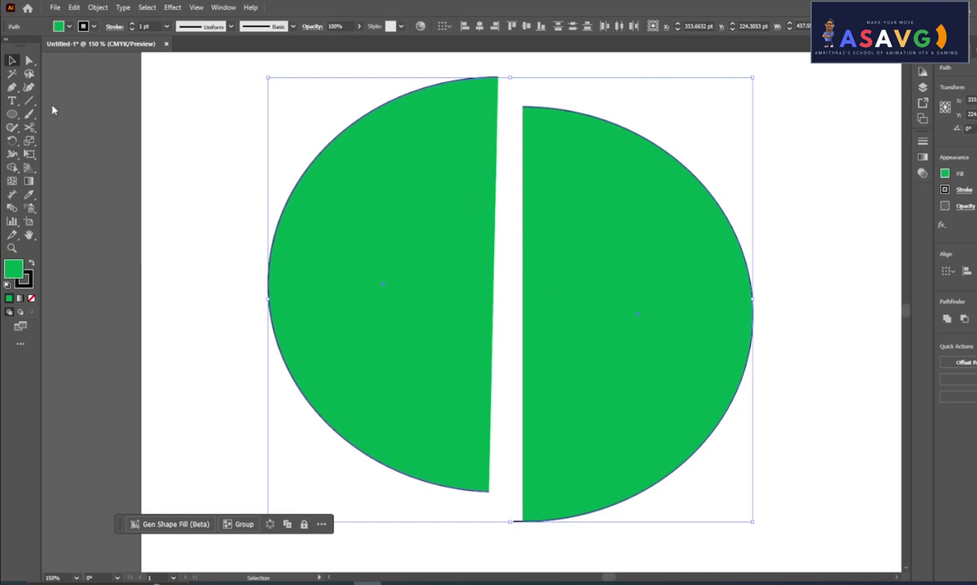
Move the right half further right and snip thin arcs off its top and bottom.
key(ctrl+z)
drag(601, 250, 687, 224)
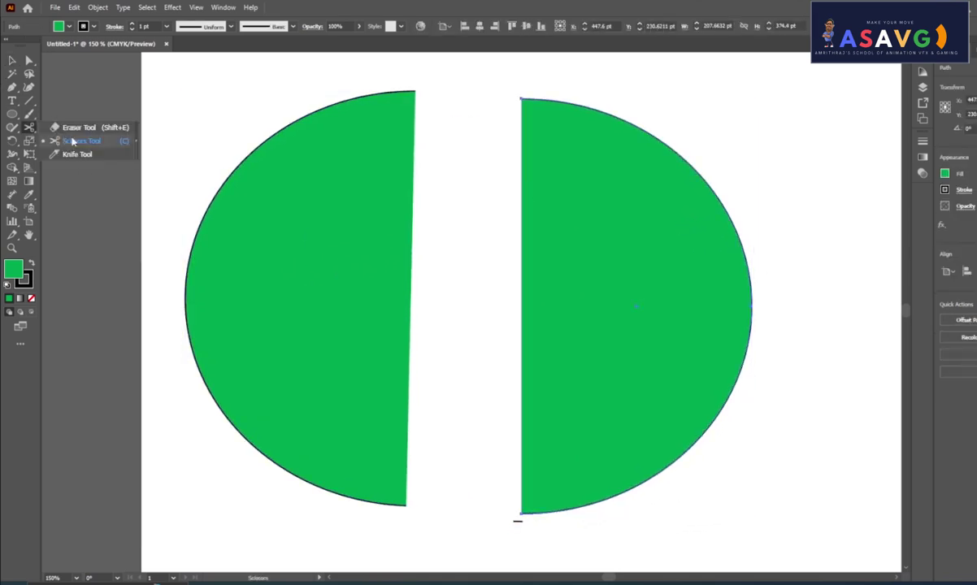
drag(30, 128, 71, 133)
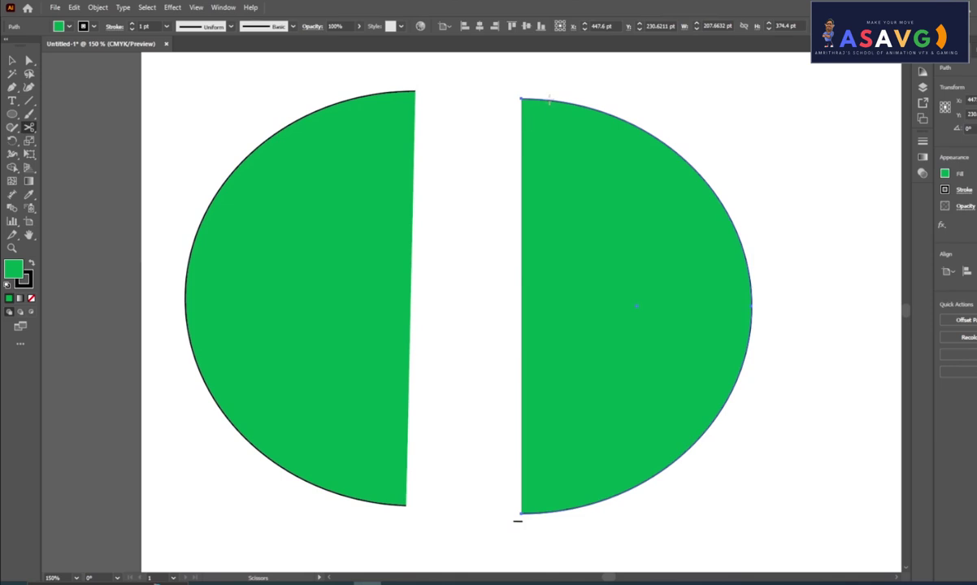
click(558, 102)
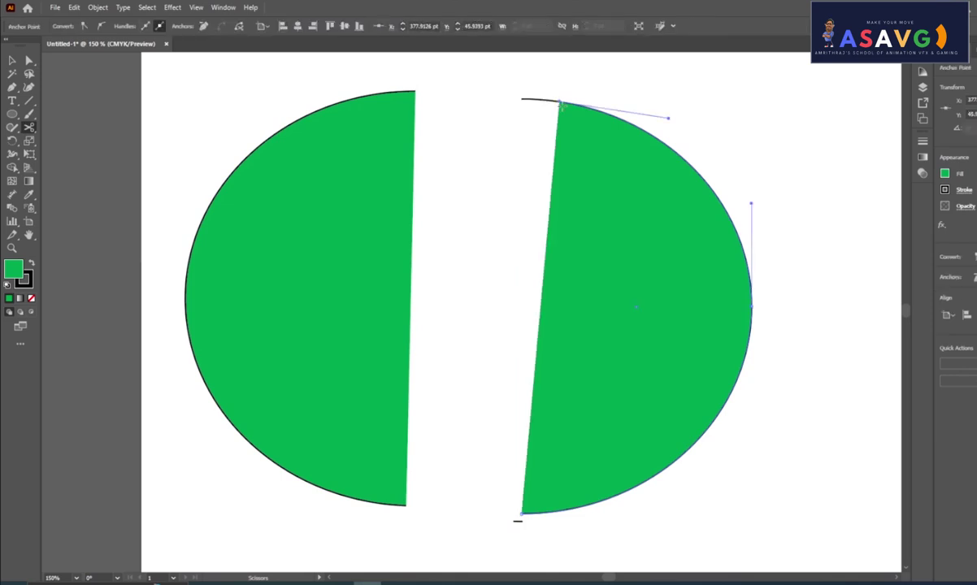
click(597, 502)
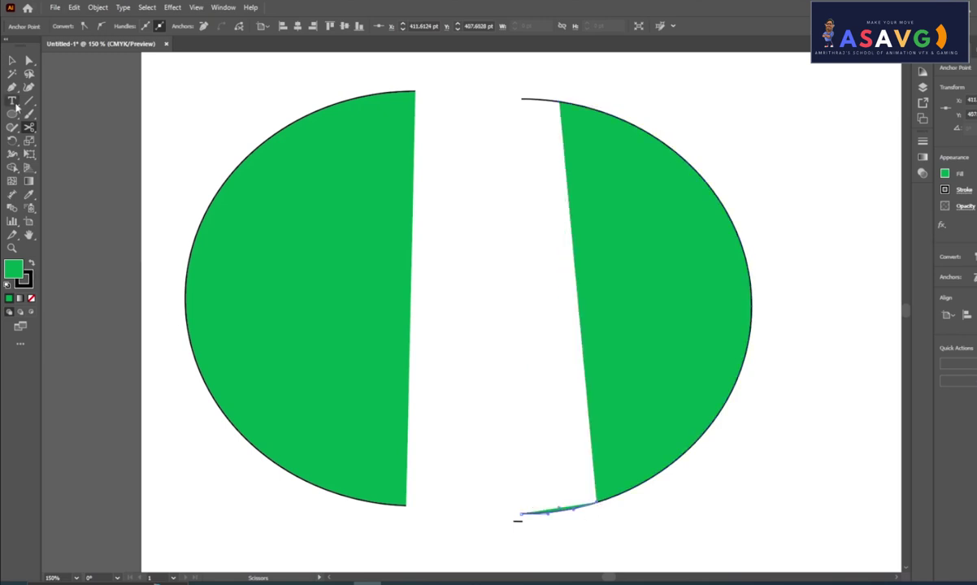
click(13, 59)
click(558, 454)
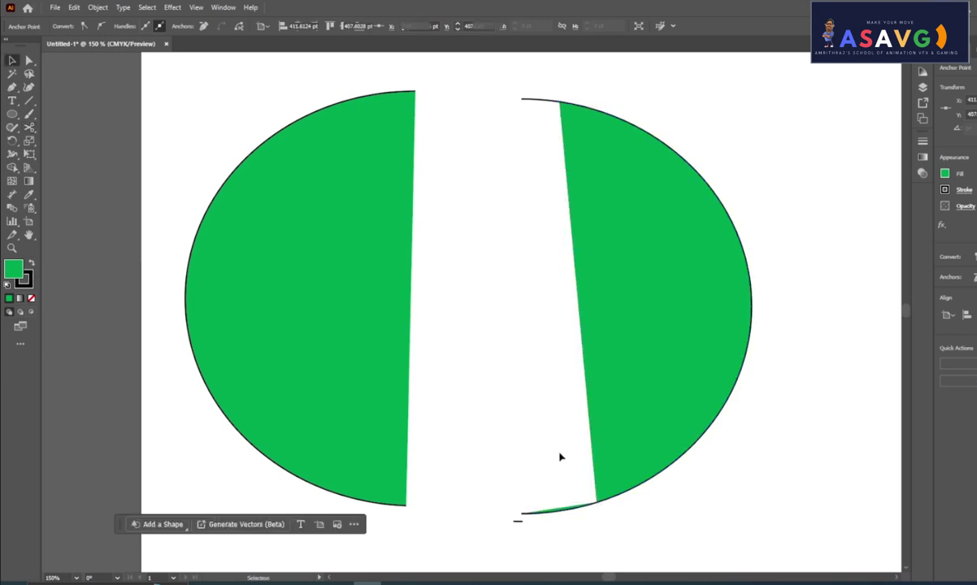
click(555, 510)
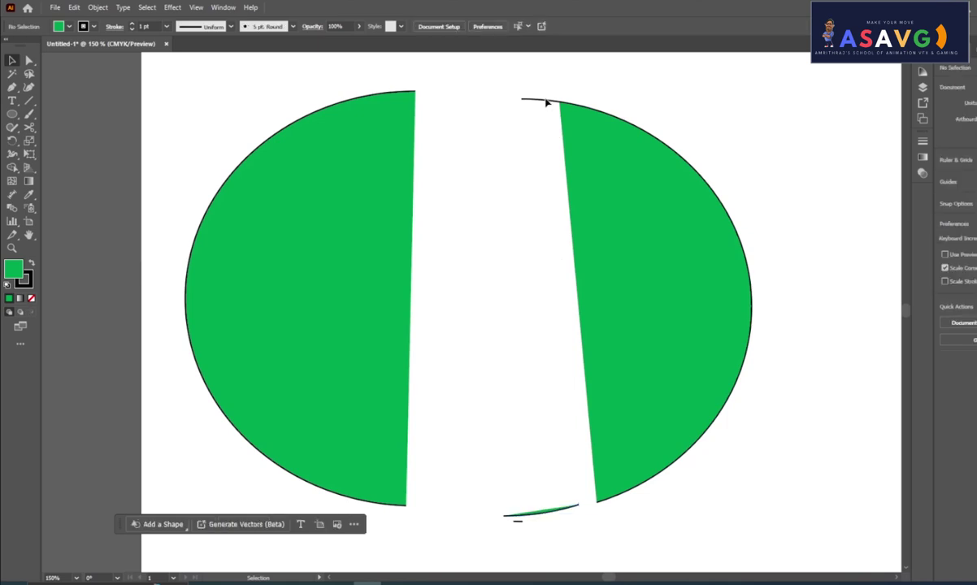
mouse_move(484, 89)
mouse_down()
mouse_move(526, 108)
mouse_move(493, 80)
mouse_up()
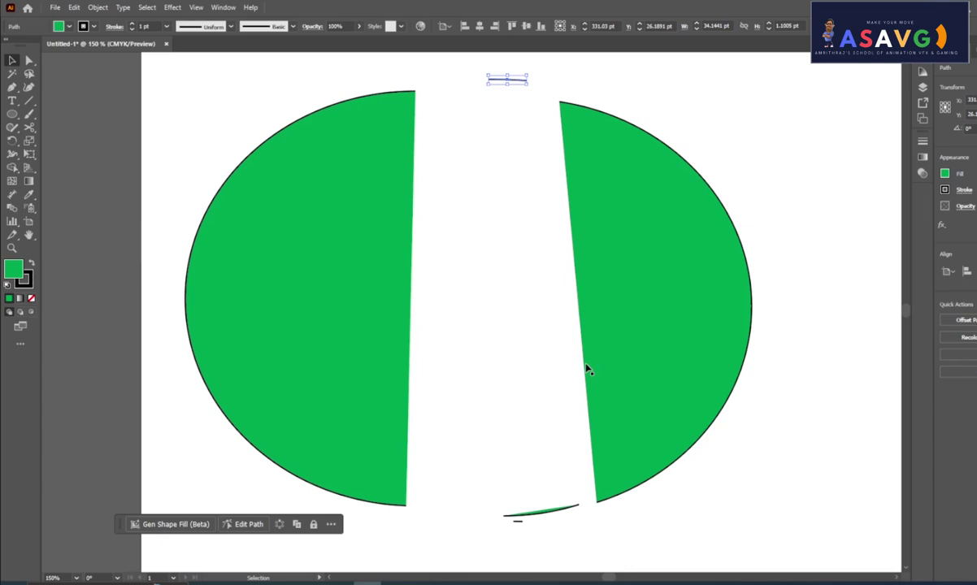
Select all the circle pieces and delete them.
click(33, 127)
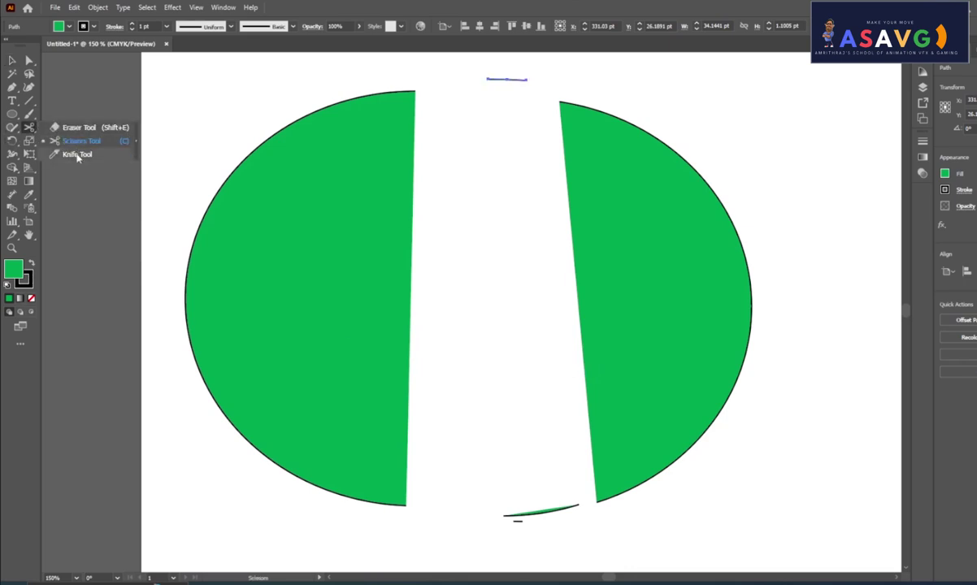
key(v)
scroll(520, 309, right, 2)
key(ctrl+a)
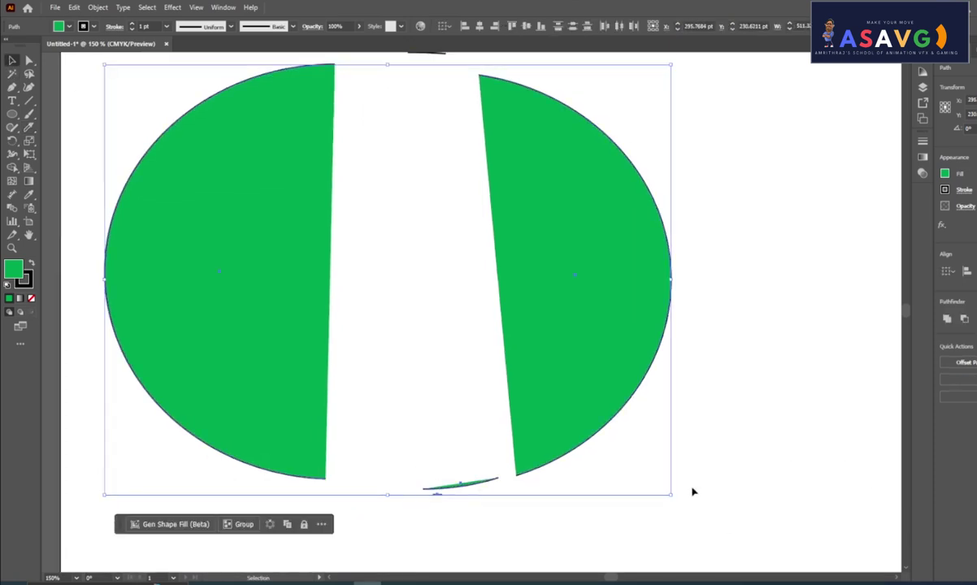
key(Delete)
click(13, 114)
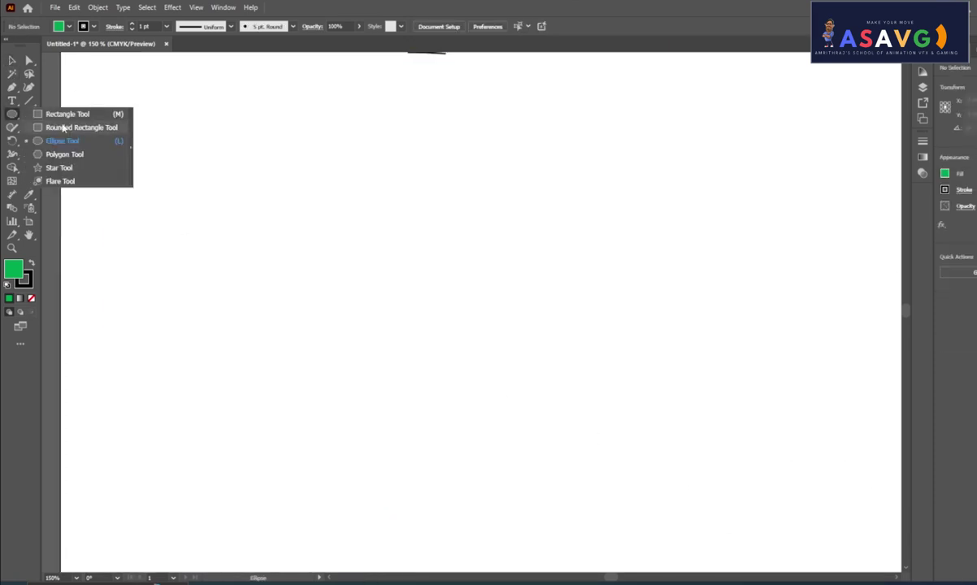
Draw a large green ellipse across the middle of the artboard.
click(62, 141)
drag(296, 147, 709, 490)
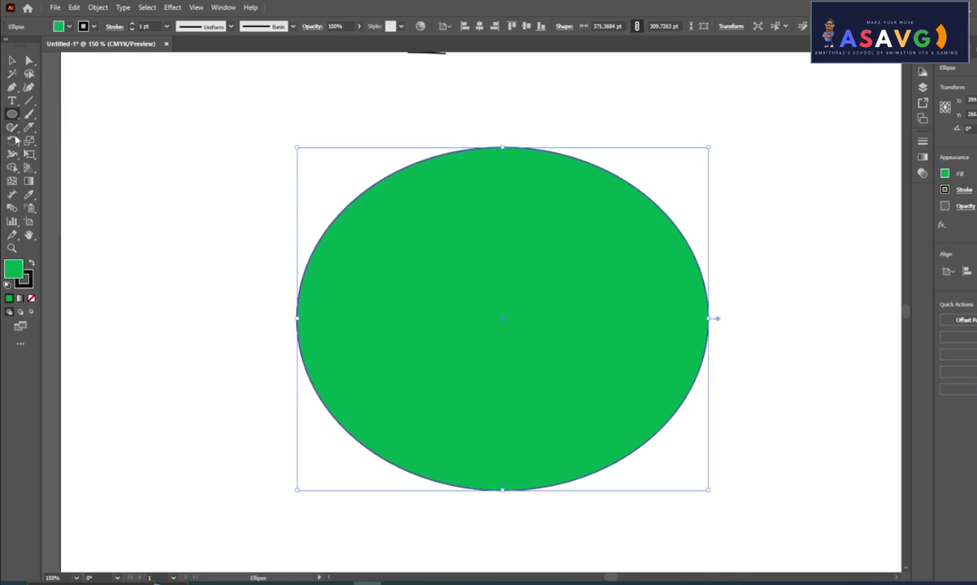
click(29, 128)
Try two eraser strokes across the ellipse and undo both.
click(79, 128)
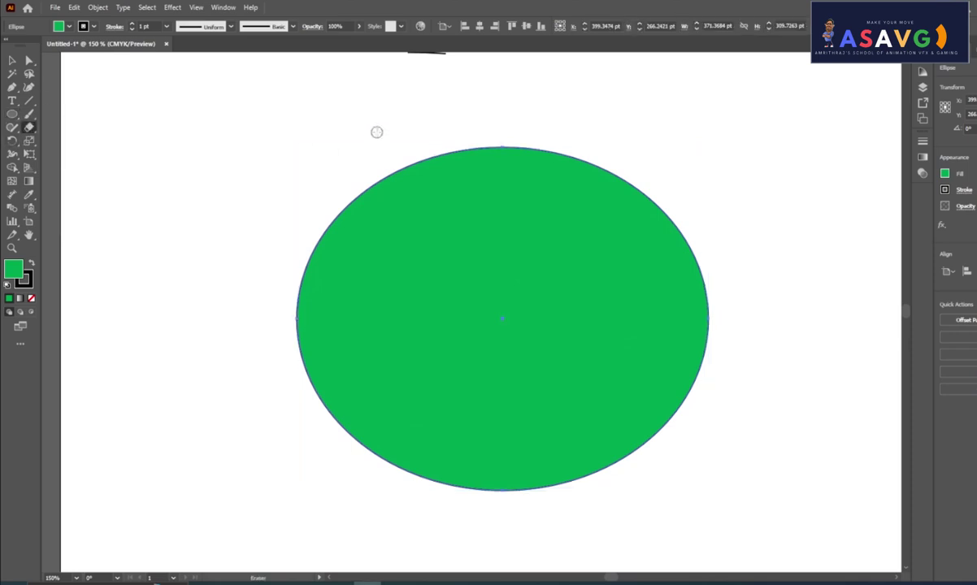
drag(381, 150, 565, 487)
key(ctrl+z)
drag(303, 193, 650, 464)
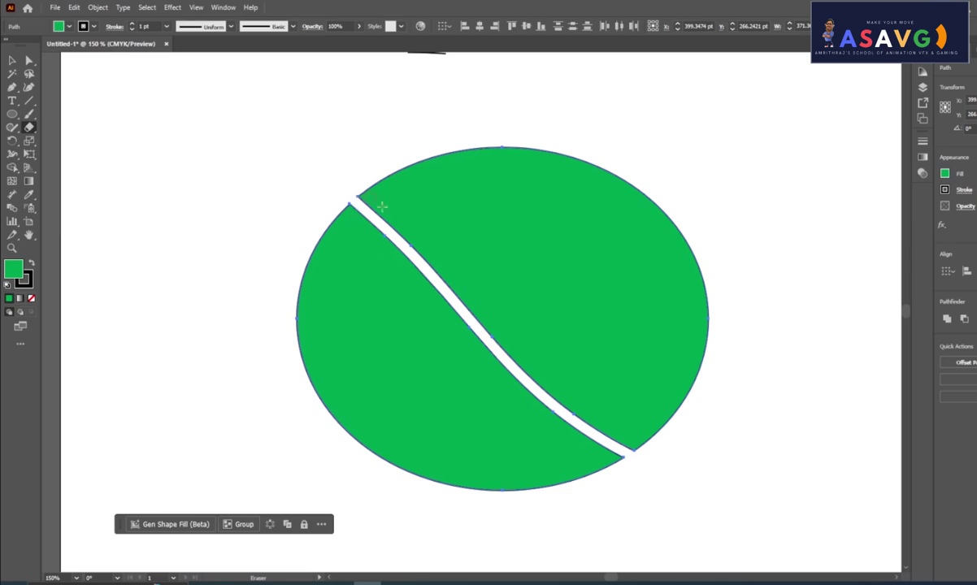
key(ctrl+z)
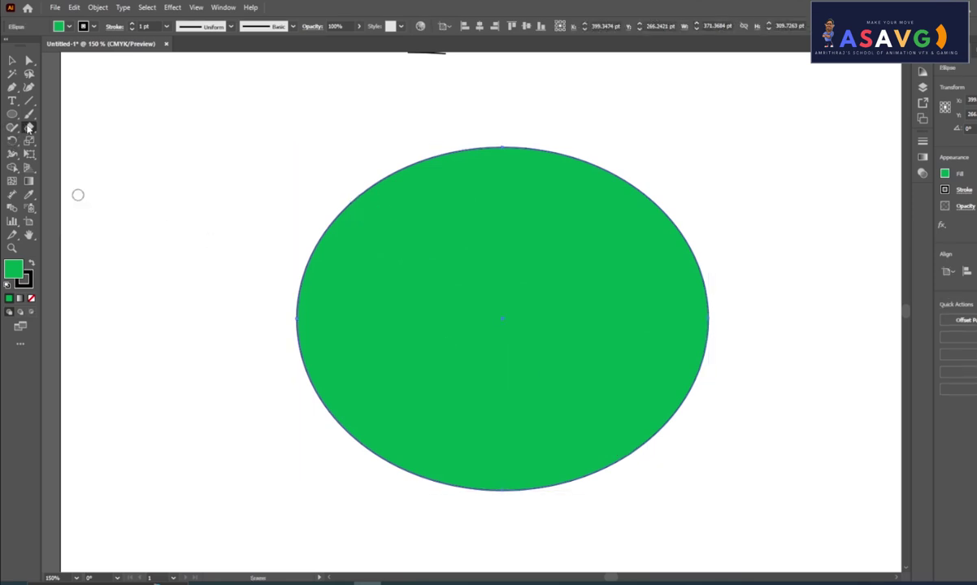
Knife-cut curves along the ellipse's left, right, top and bottom edges, redoing the right cut.
click(28, 128)
click(72, 154)
mouse_move(352, 153)
mouse_down()
mouse_move(371, 418)
mouse_move(337, 427)
mouse_up()
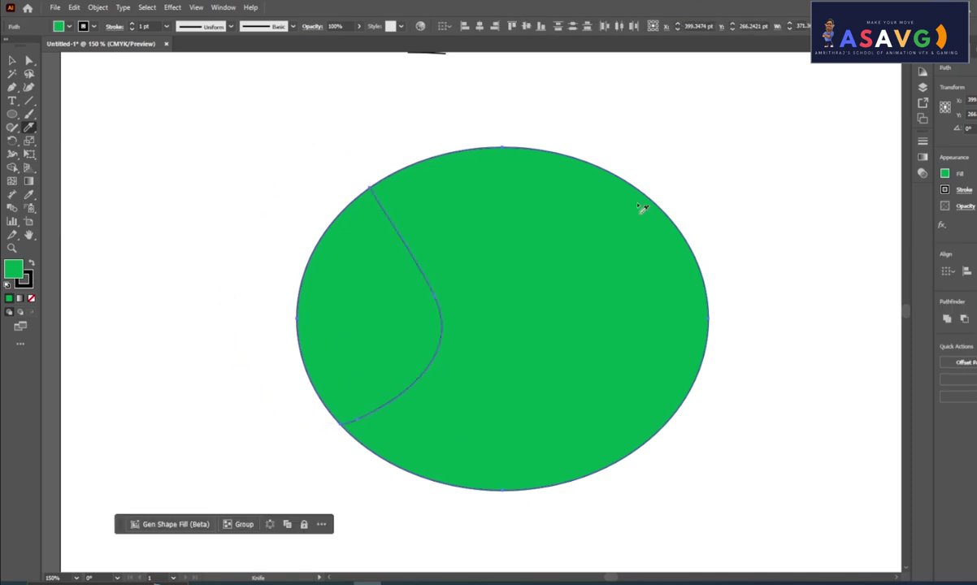
drag(616, 120, 819, 241)
key(ctrl+z)
key(ctrl+z)
drag(634, 166, 715, 308)
drag(457, 517, 676, 508)
drag(403, 118, 618, 113)
scroll(634, 485, up, 2)
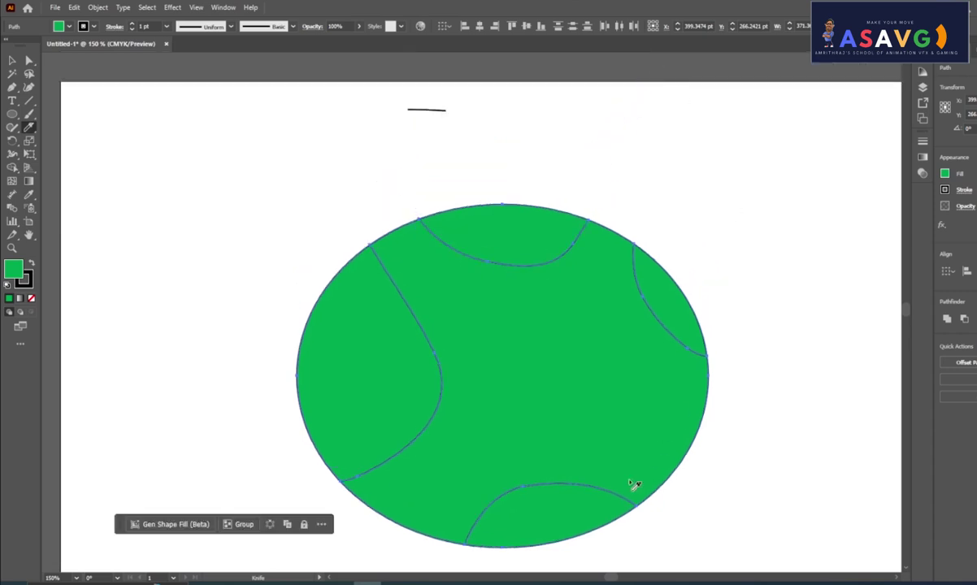
drag(299, 326, 219, 460)
drag(484, 312, 272, 407)
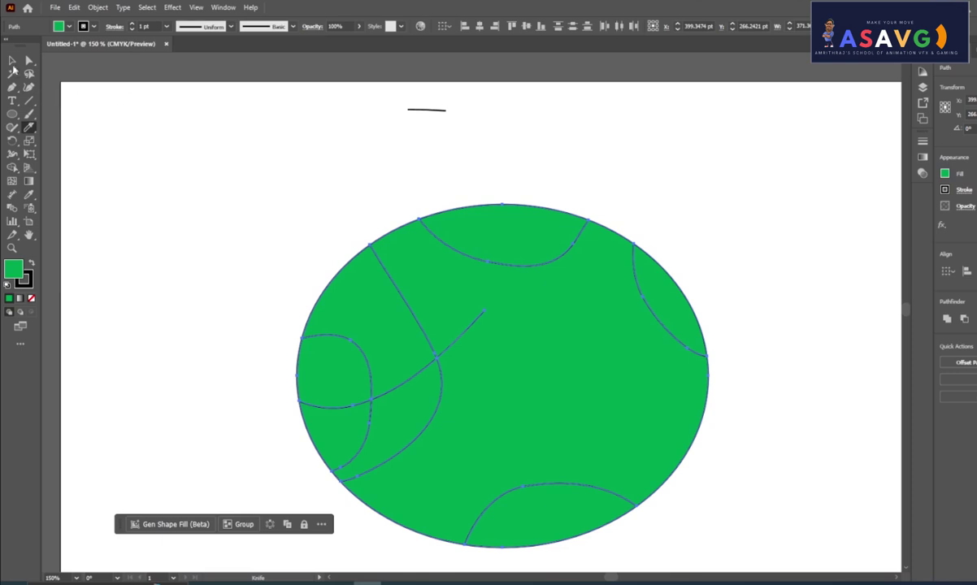
Drag the knife-cut lens pieces apart around the main body piece.
click(13, 60)
click(198, 147)
click(349, 317)
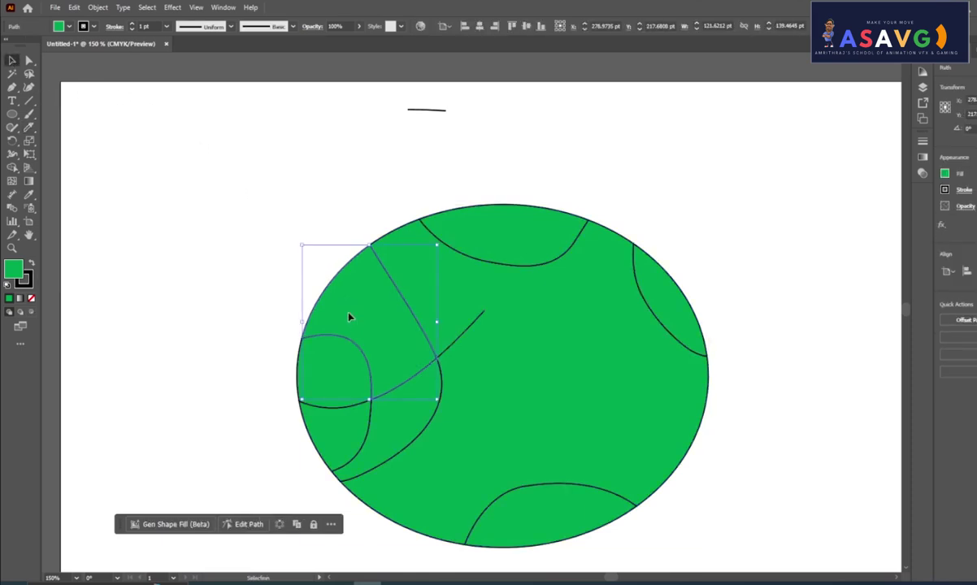
drag(350, 317, 236, 159)
mouse_move(425, 272)
mouse_down()
mouse_move(371, 252)
mouse_move(479, 309)
mouse_up()
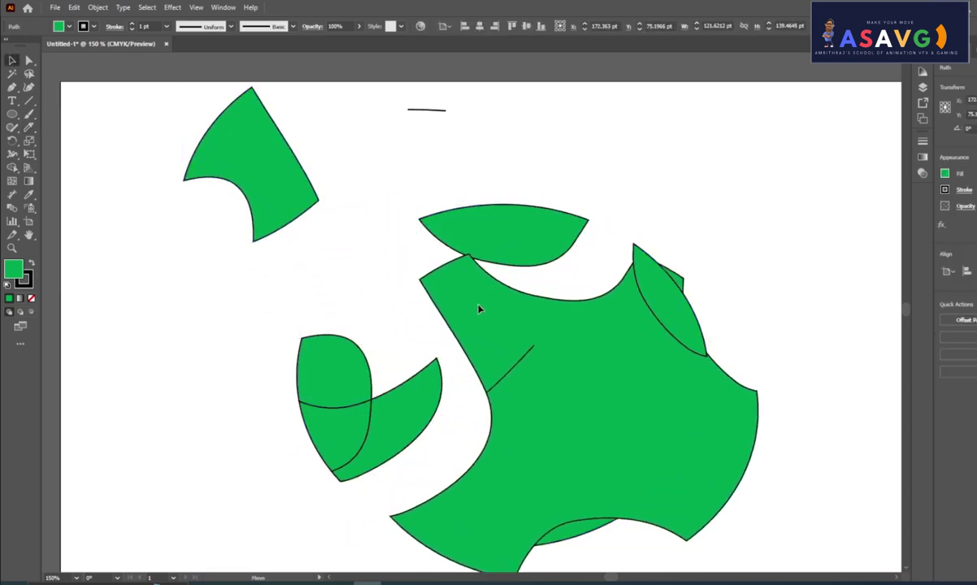
drag(488, 218, 631, 132)
mouse_move(630, 355)
mouse_down()
mouse_move(508, 233)
mouse_move(508, 172)
mouse_up()
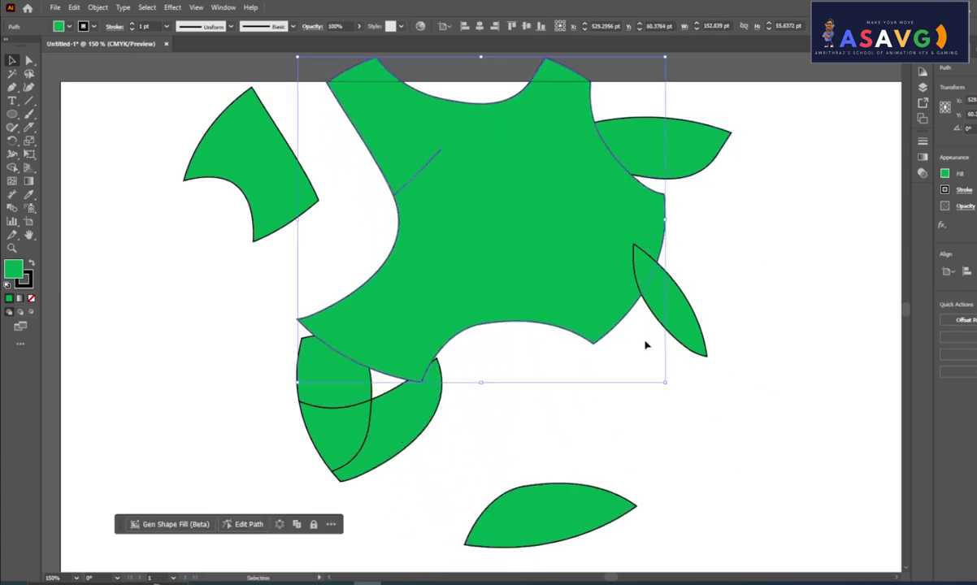
drag(672, 330, 789, 364)
drag(497, 200, 580, 308)
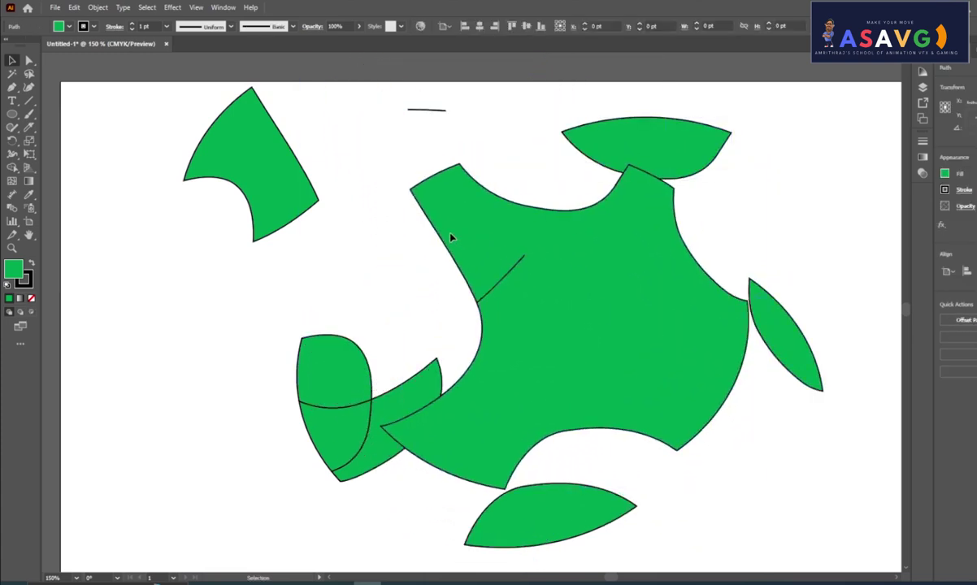
drag(452, 237, 424, 232)
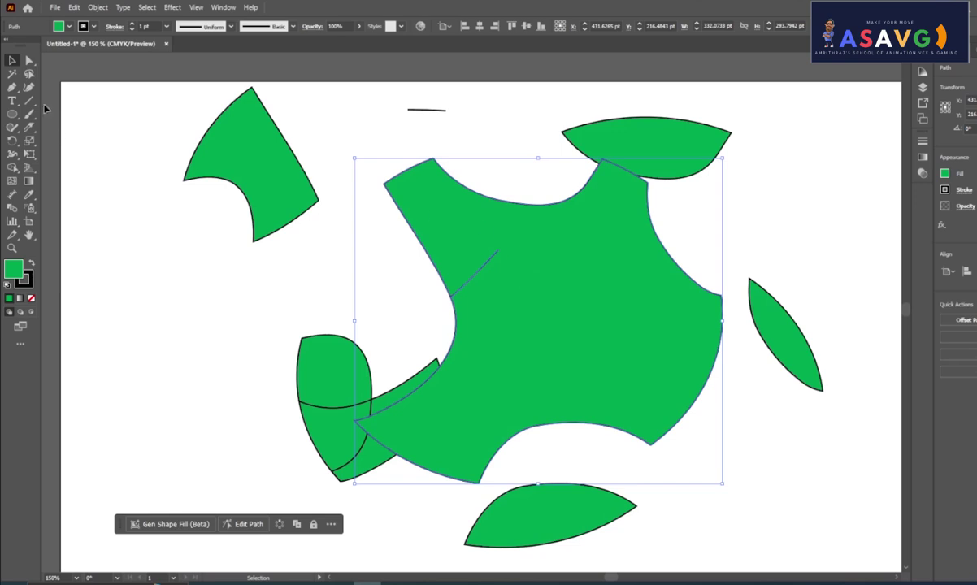
Knife a wedge off the body's upper left and move it away.
click(28, 127)
drag(28, 127, 72, 148)
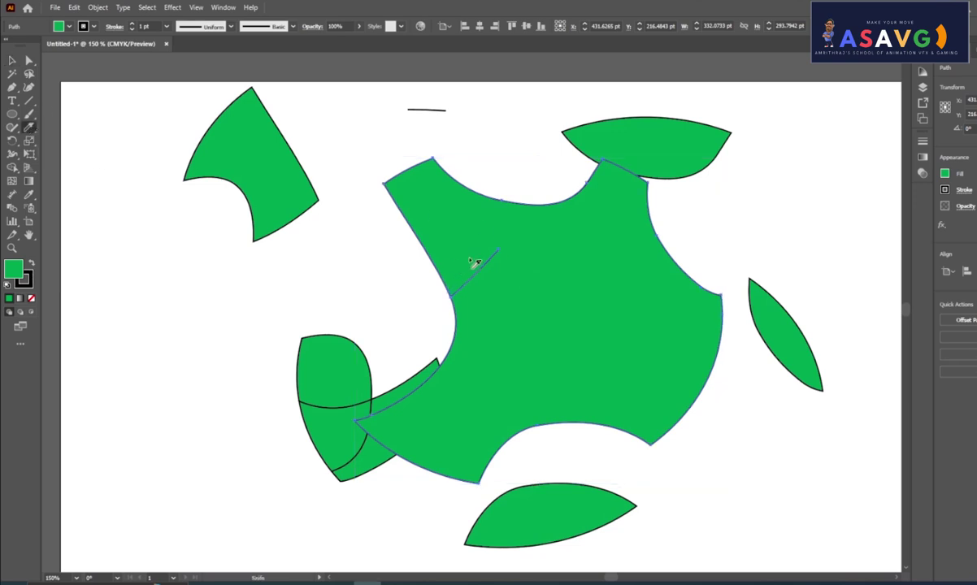
drag(475, 262, 517, 203)
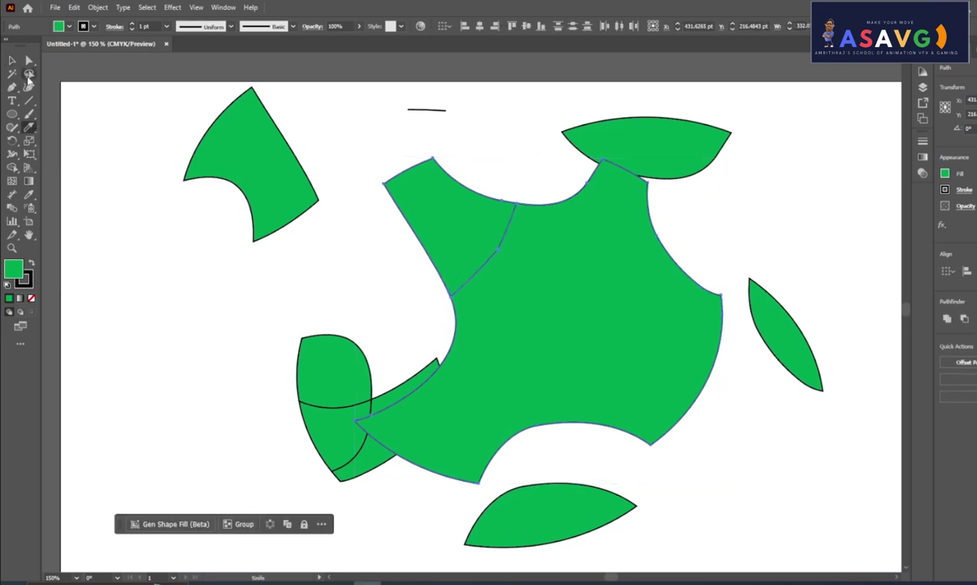
click(12, 60)
drag(485, 235, 429, 222)
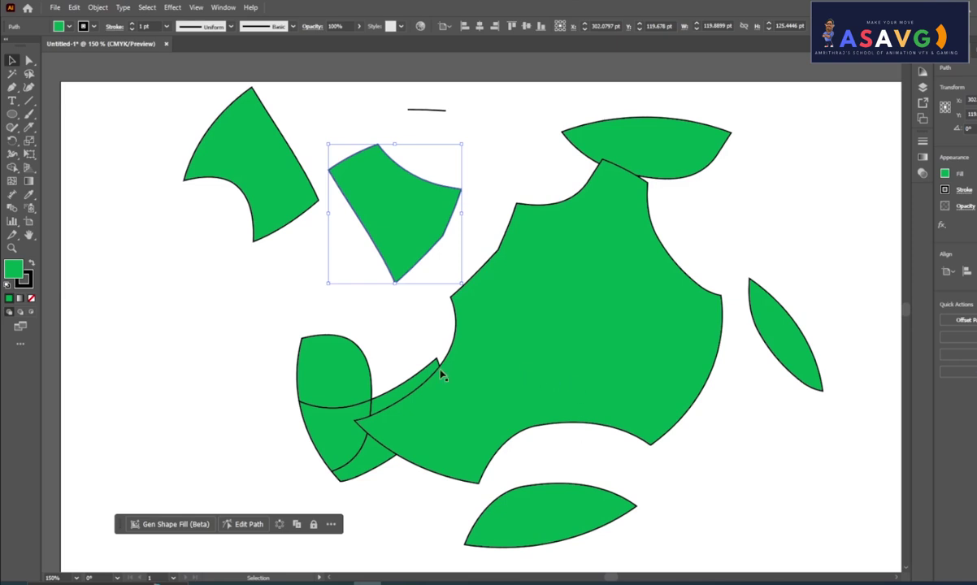
Slice the wedge with two knife cuts and erase three bands through it.
drag(29, 128, 59, 141)
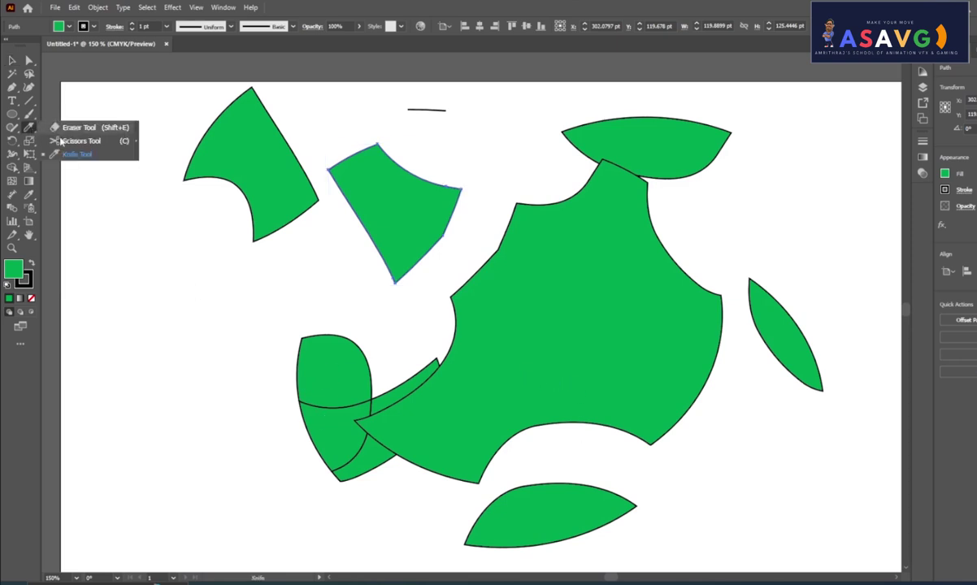
click(78, 154)
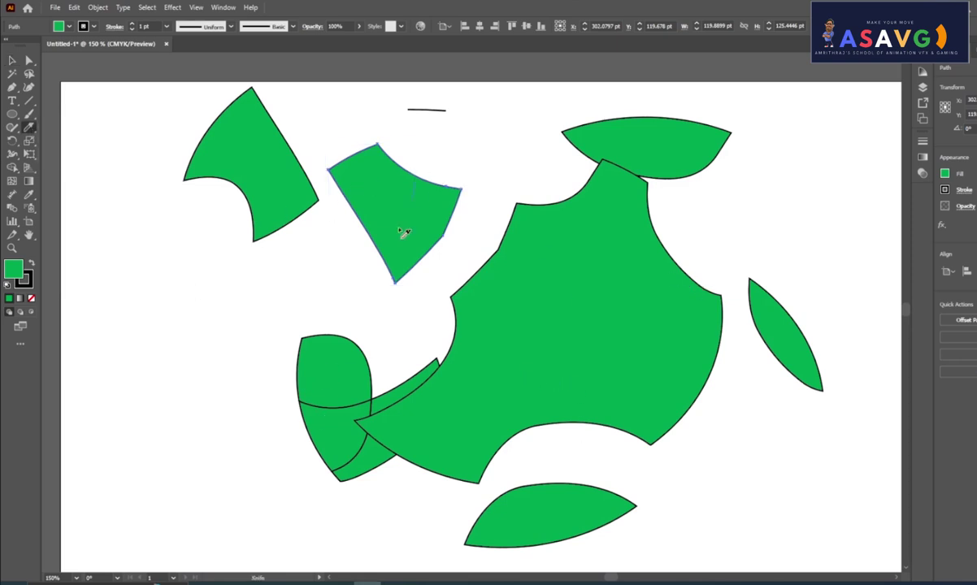
drag(390, 289, 451, 163)
drag(329, 155, 431, 256)
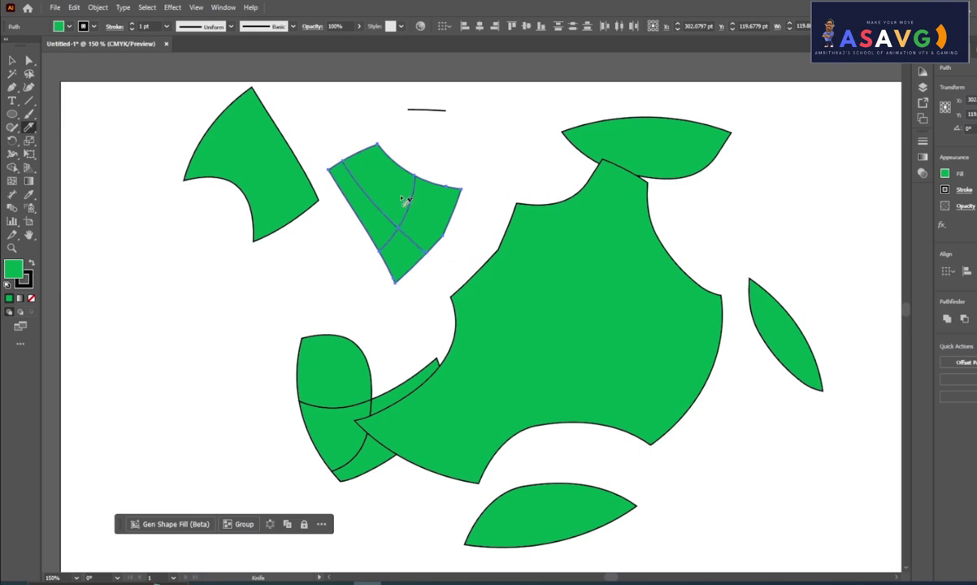
drag(29, 127, 65, 123)
drag(392, 157, 355, 214)
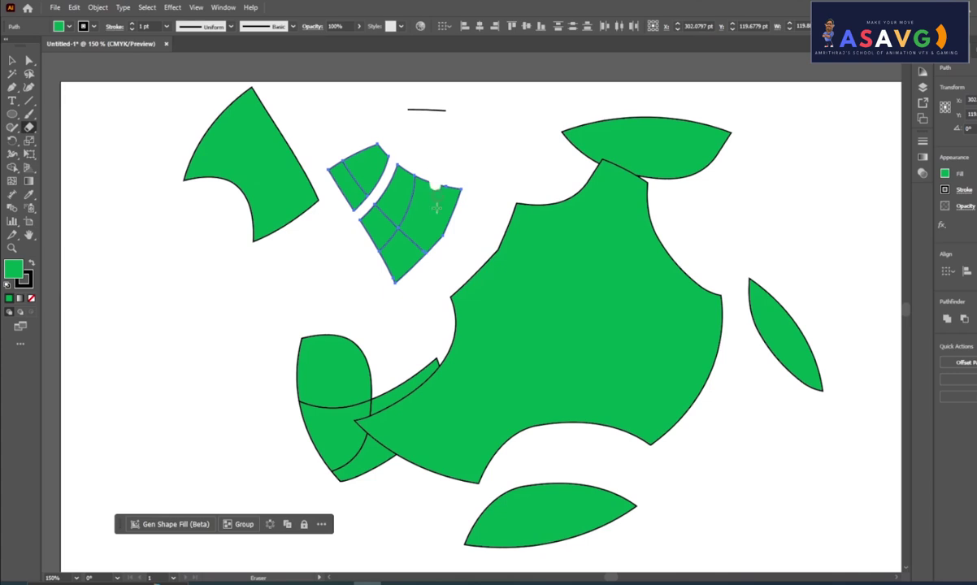
drag(437, 187, 396, 275)
drag(386, 169, 445, 235)
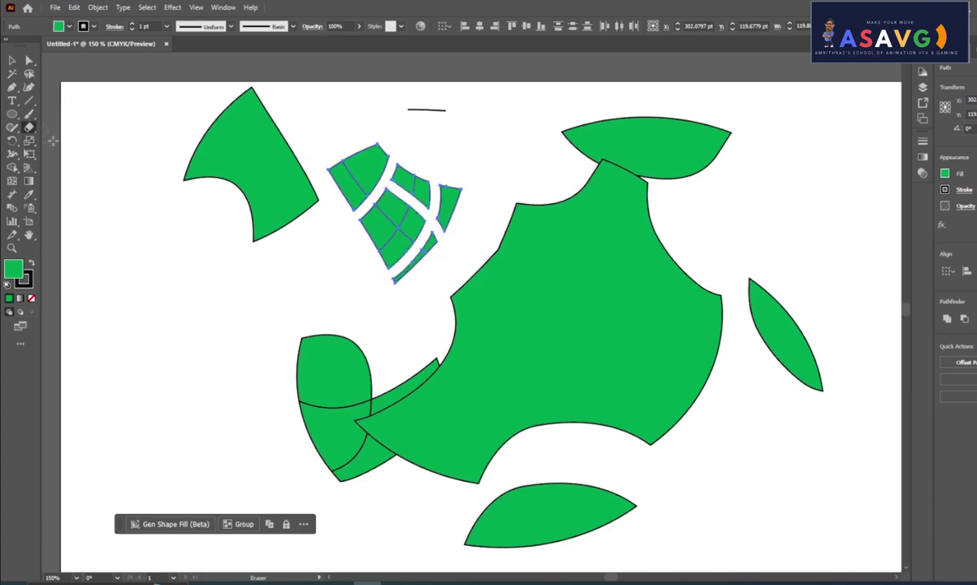
Drag the fragment cluster up and pull two small fragments away from it.
key(v)
drag(411, 185, 424, 123)
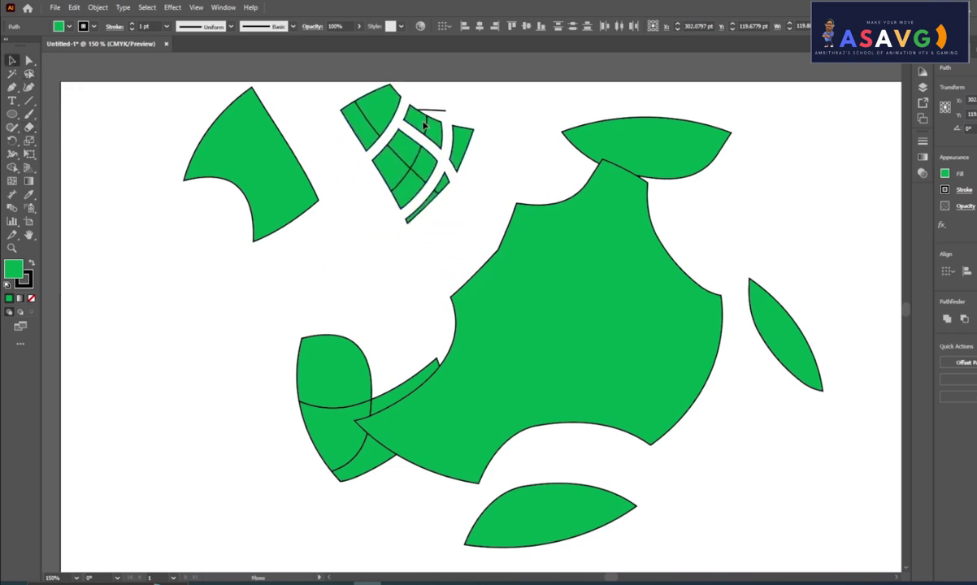
drag(396, 181, 355, 191)
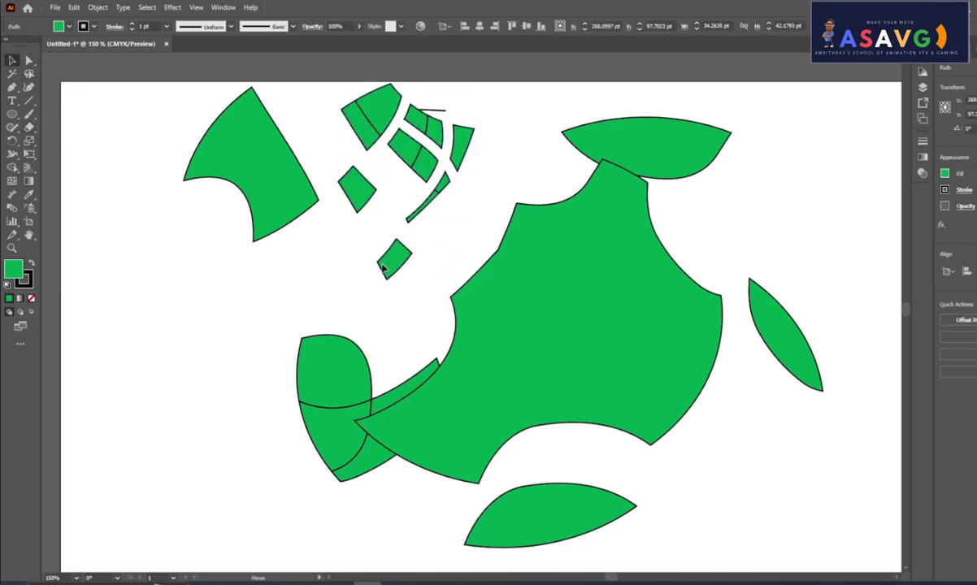
drag(414, 195, 339, 279)
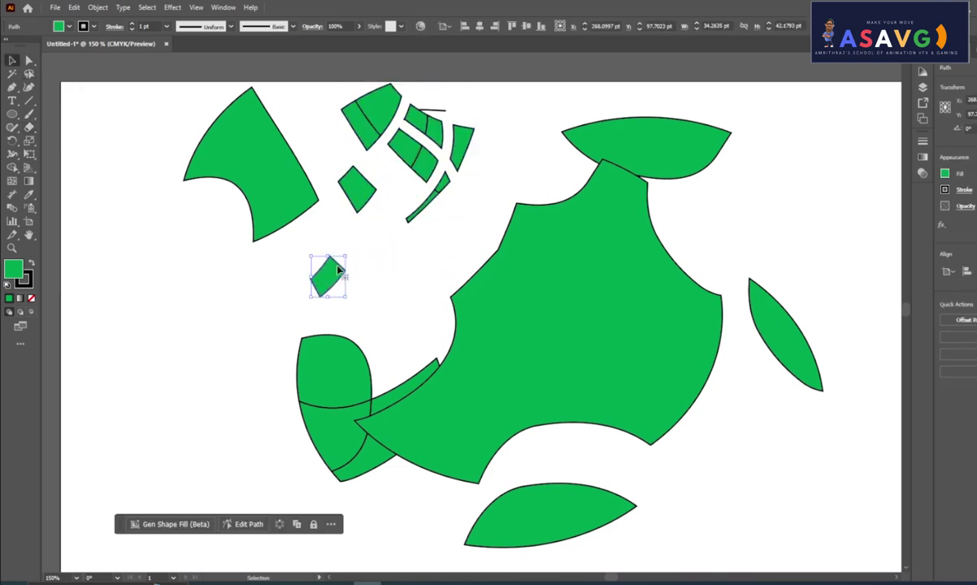
click(30, 126)
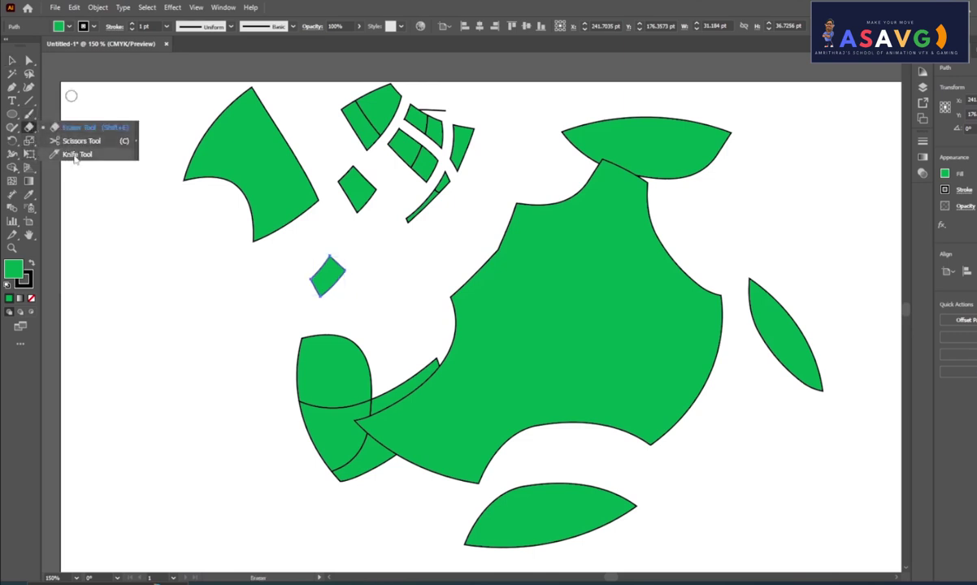
click(73, 154)
Zoom out, then marquee-select all the green pieces and delete them.
key(ctrl+minus)
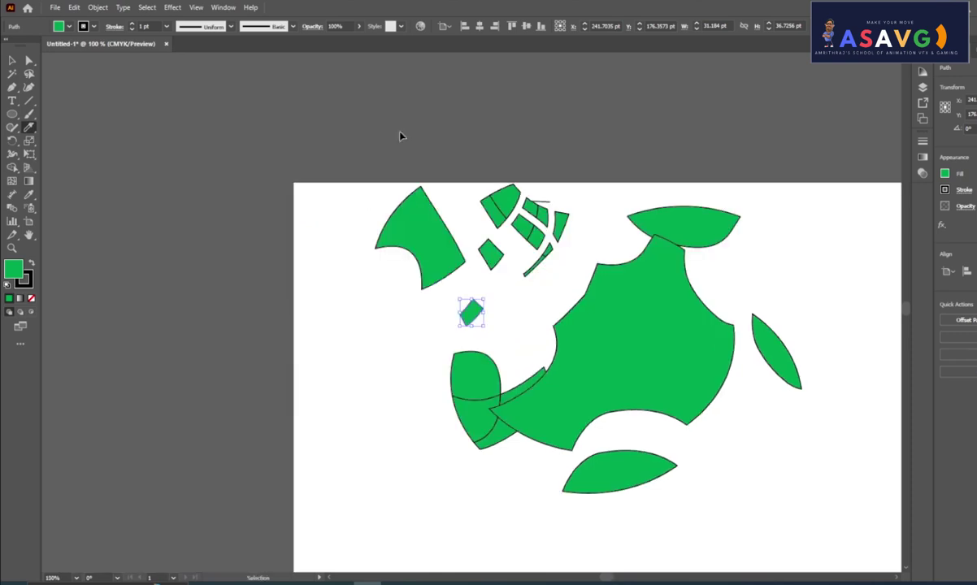
click(12, 60)
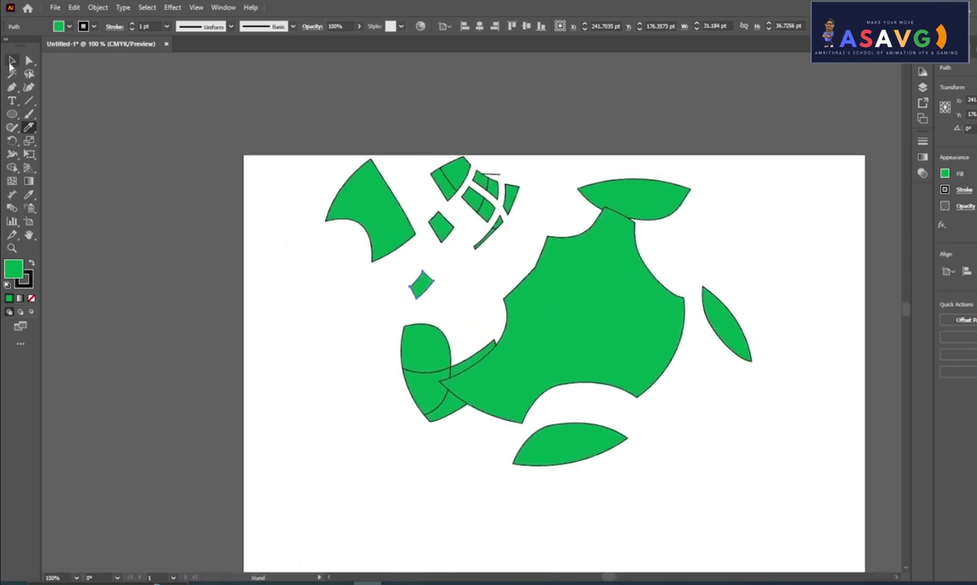
mouse_move(236, 203)
mouse_down()
mouse_move(490, 260)
mouse_move(730, 469)
mouse_up()
key(Delete)
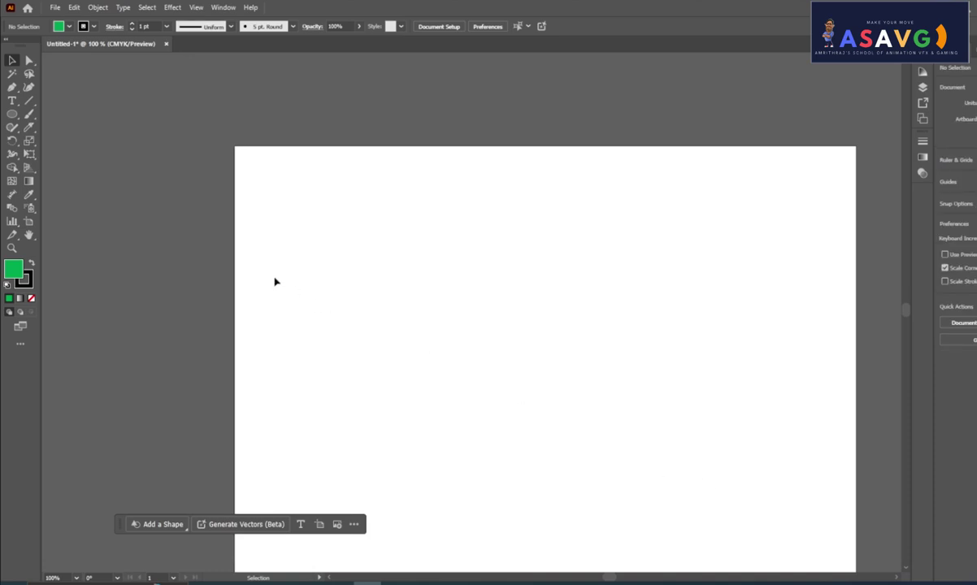
drag(387, 276, 367, 257)
Type 'ABC' on the artboard, enlarge it greatly and move it up-left.
key(t)
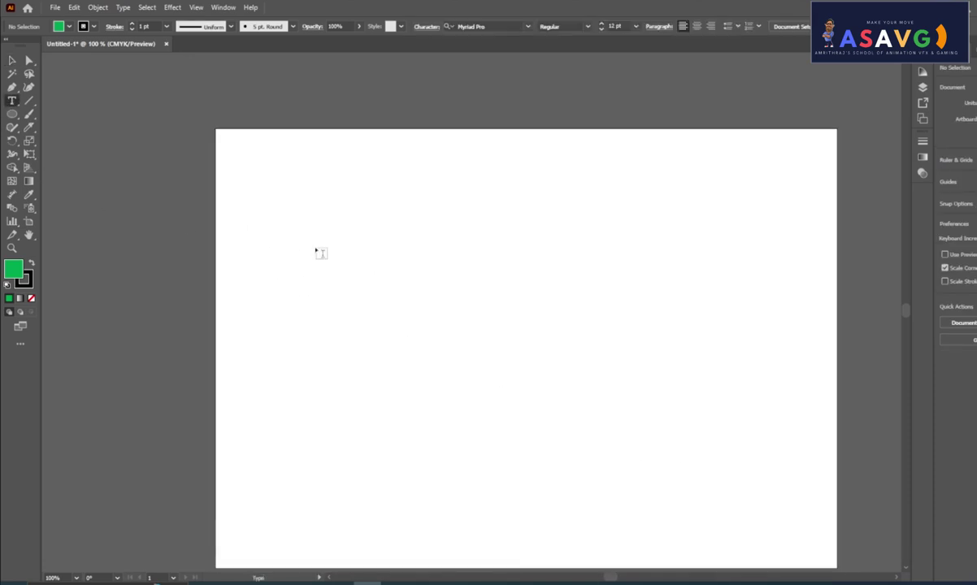
click(316, 248)
text(ABC)
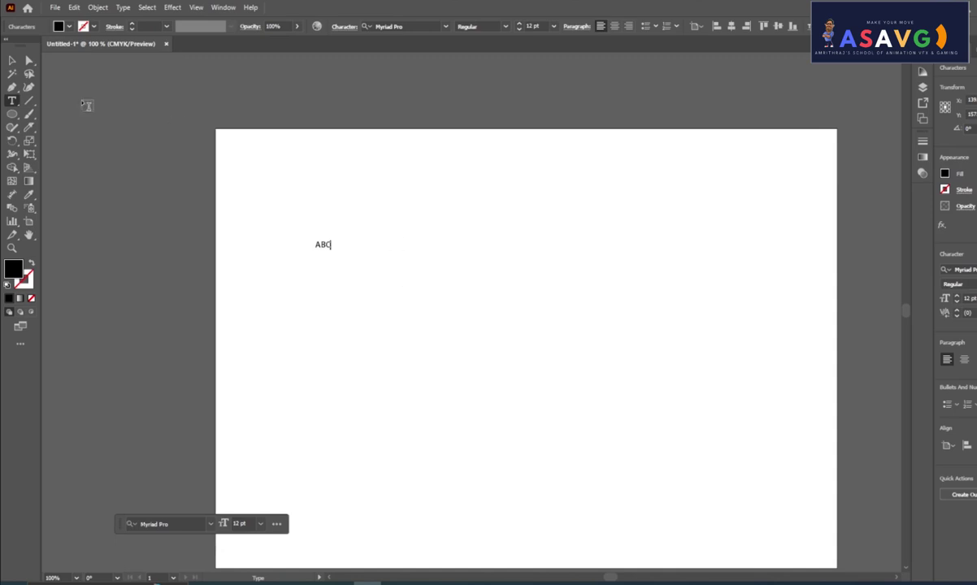
key(Escape)
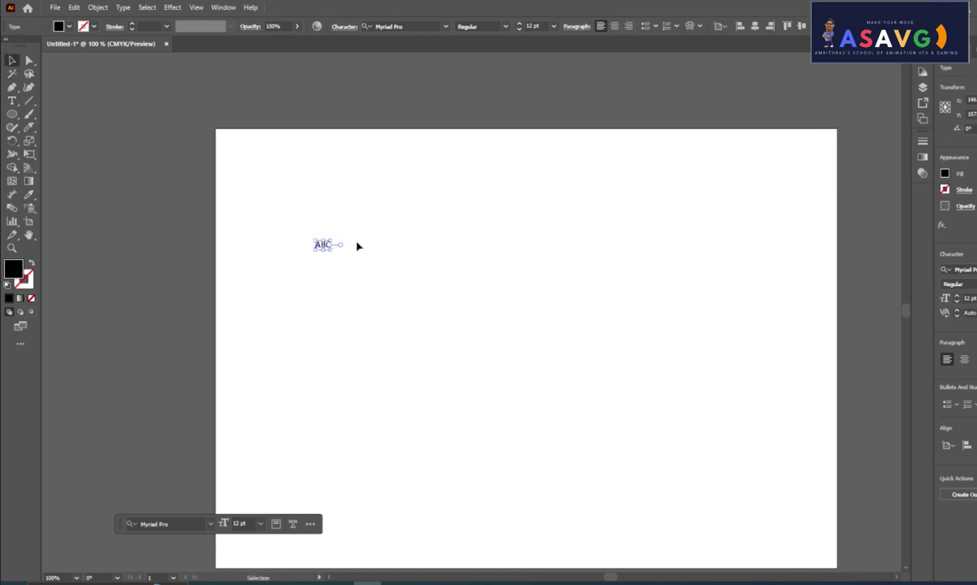
drag(333, 255, 746, 522)
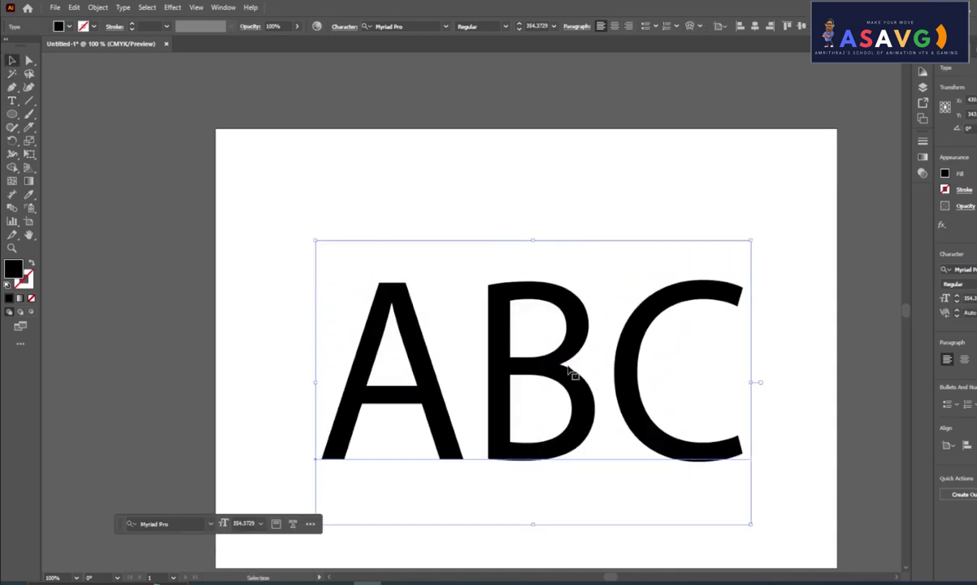
drag(562, 375, 479, 245)
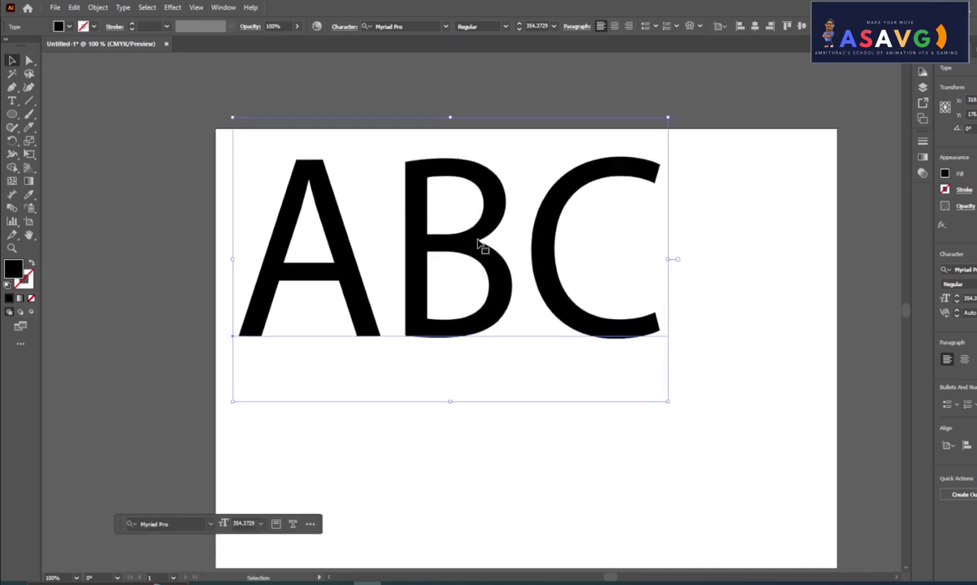
Convert the ABC text to outlines, move the group up and right, and ungroup the letters.
right_click(479, 243)
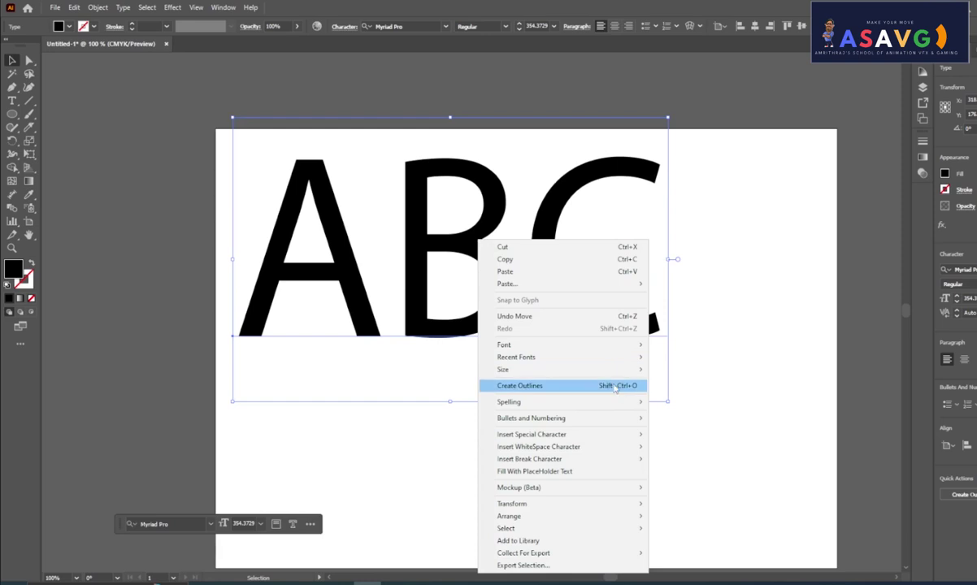
click(615, 387)
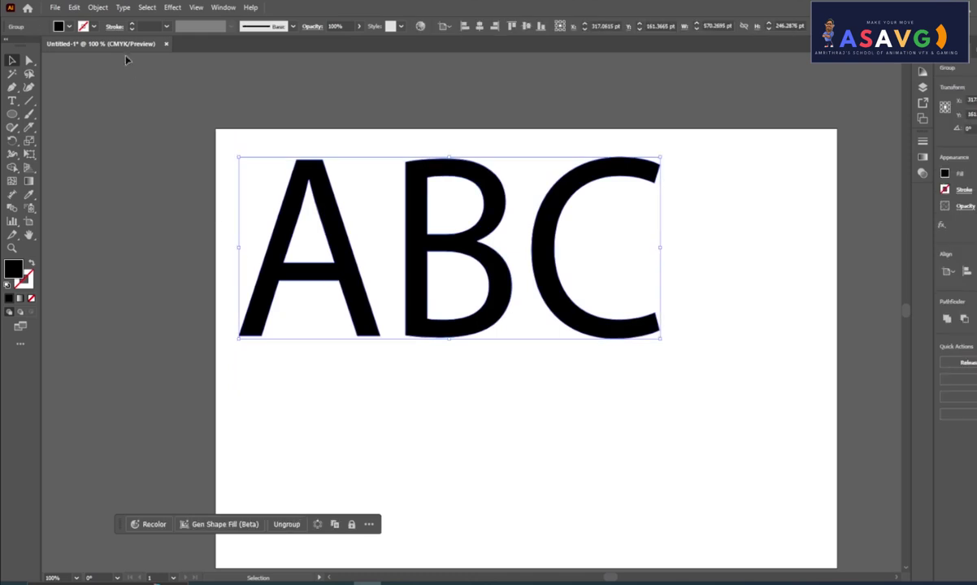
mouse_move(396, 257)
mouse_down()
mouse_move(338, 221)
mouse_move(399, 218)
mouse_up()
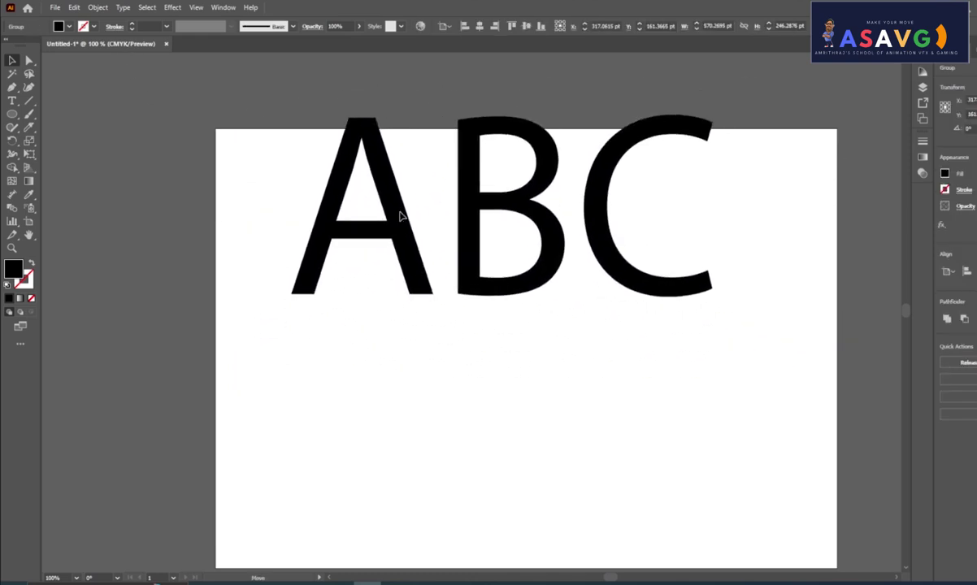
right_click(400, 215)
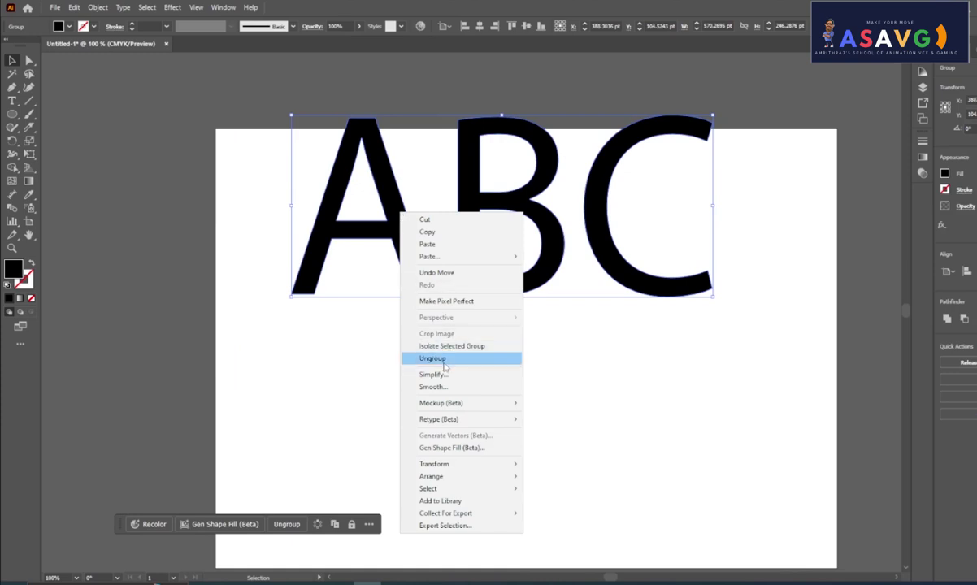
click(446, 358)
Spread the letters apart: A to the left, B lower-left, C to the right.
click(471, 347)
mouse_move(357, 236)
mouse_down()
mouse_move(281, 251)
mouse_move(243, 235)
mouse_up()
drag(528, 296, 408, 358)
drag(626, 279, 762, 276)
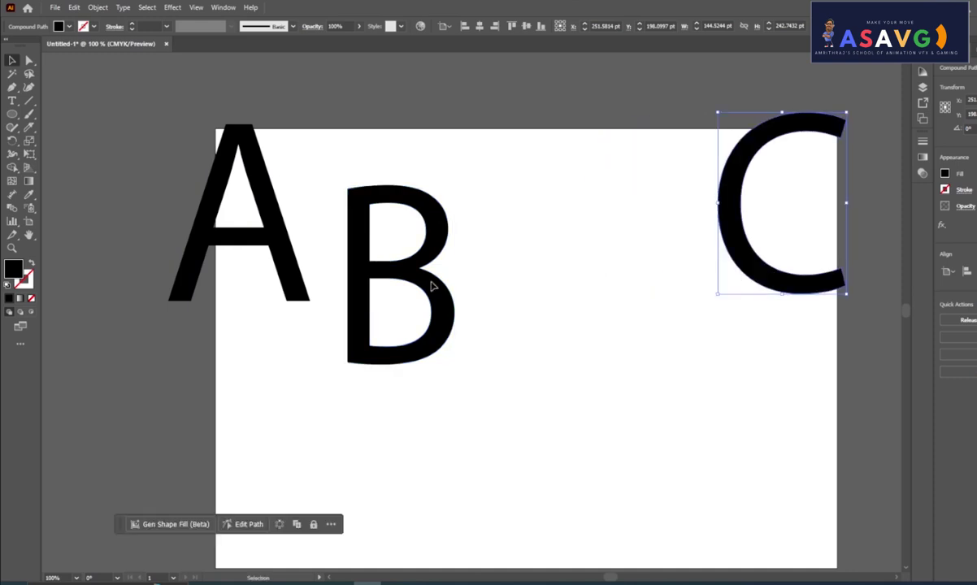
drag(366, 261, 424, 190)
Fill the letter A with cyan from the Fill swatches.
click(260, 218)
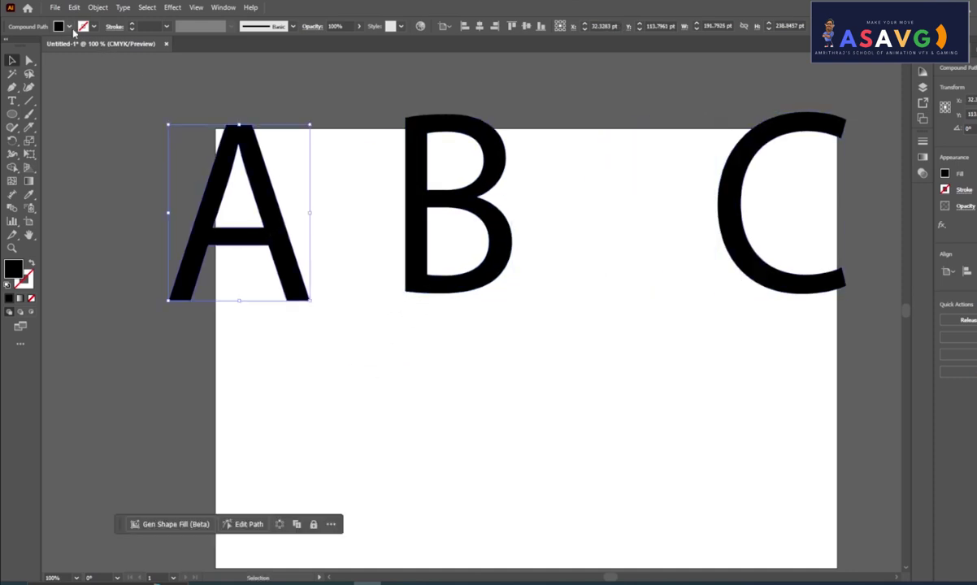
click(68, 27)
click(61, 71)
click(274, 76)
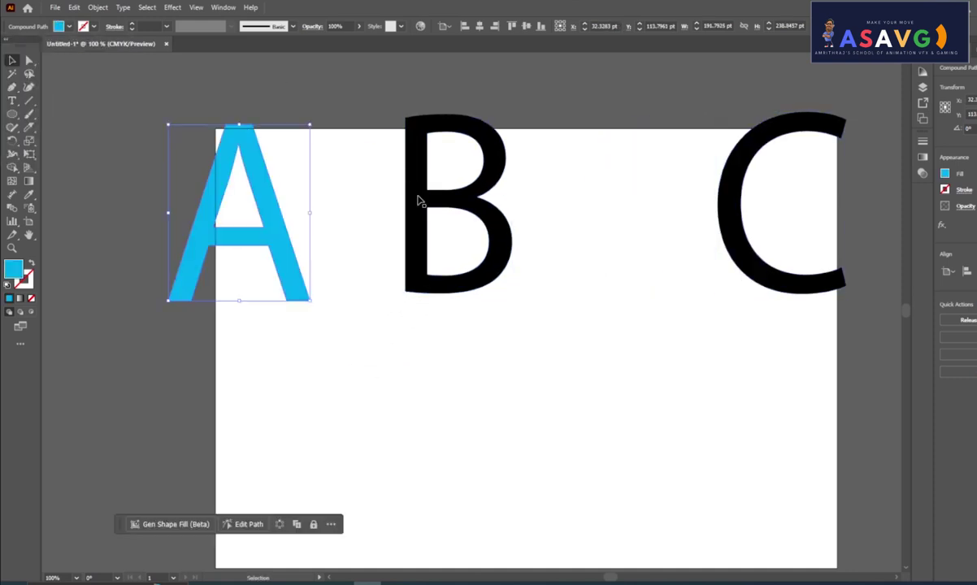
Fill the letter B with magenta and the letter C with orange.
click(414, 199)
click(68, 27)
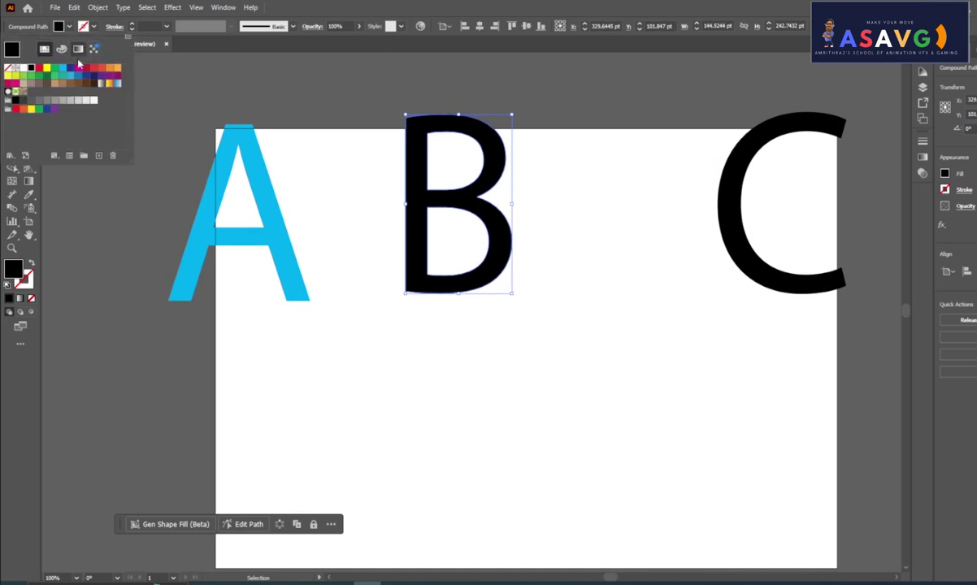
click(78, 68)
click(763, 280)
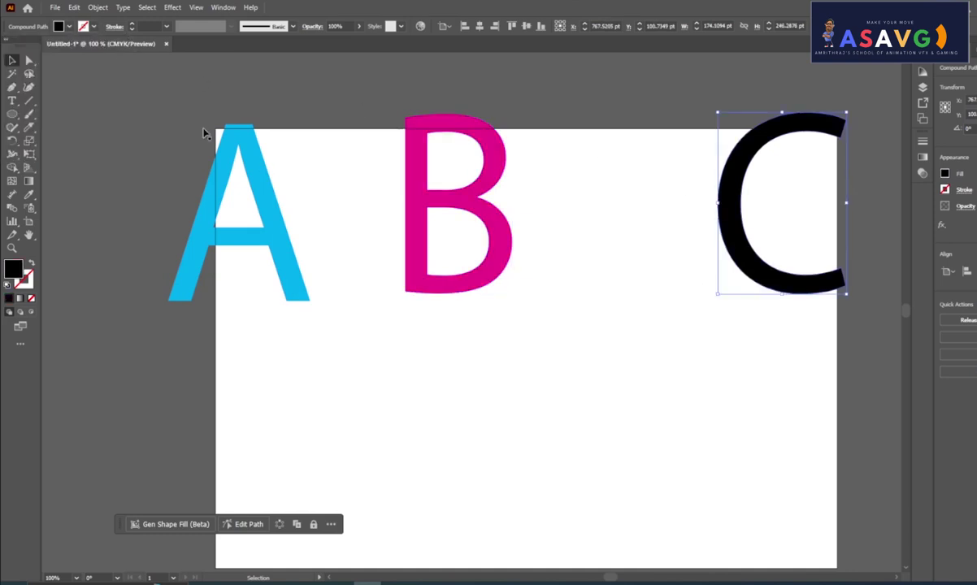
click(68, 27)
click(101, 65)
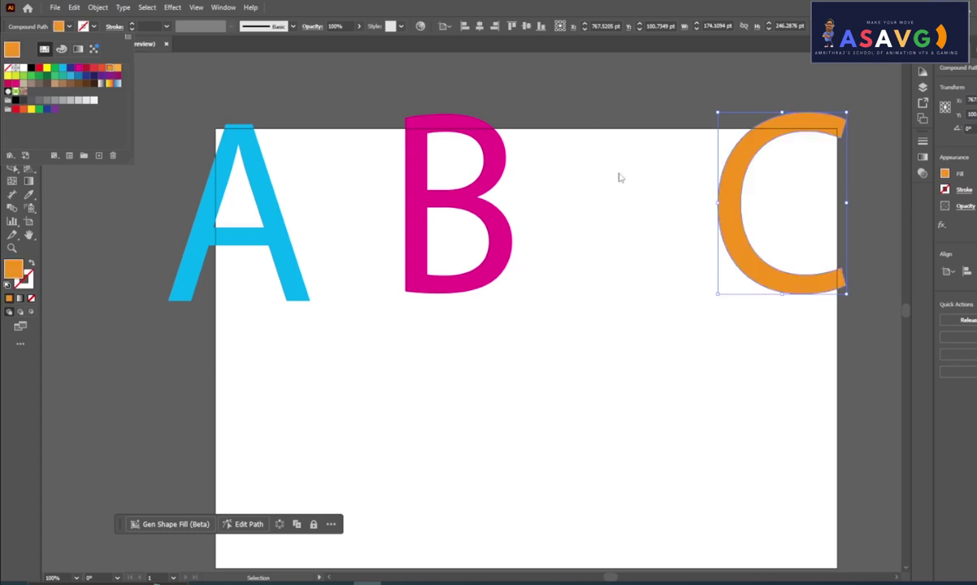
Zoom out and draw a large circle below the letters with the Ellipse Tool.
key(ctrl+minus)
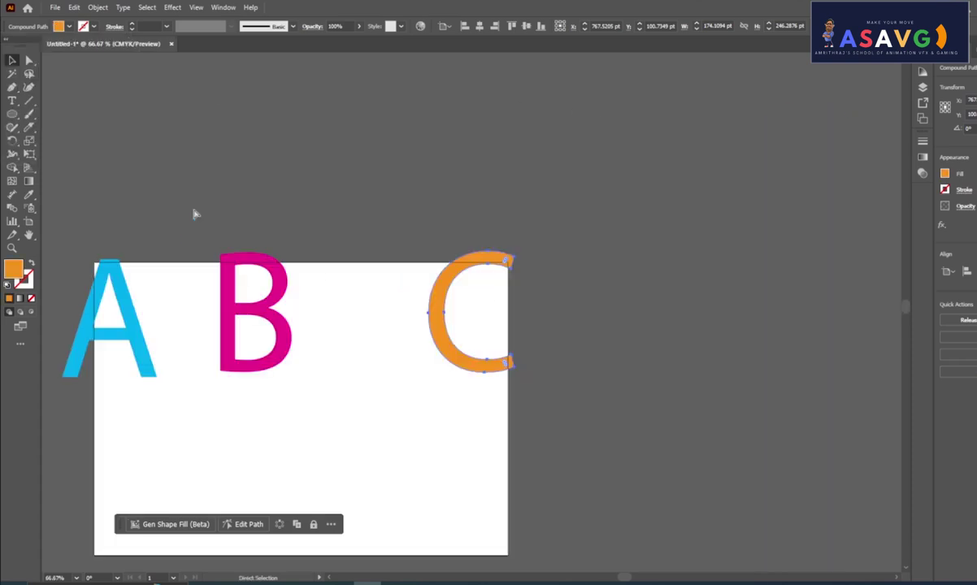
mouse_move(301, 394)
mouse_down()
mouse_move(477, 298)
mouse_move(604, 200)
mouse_up()
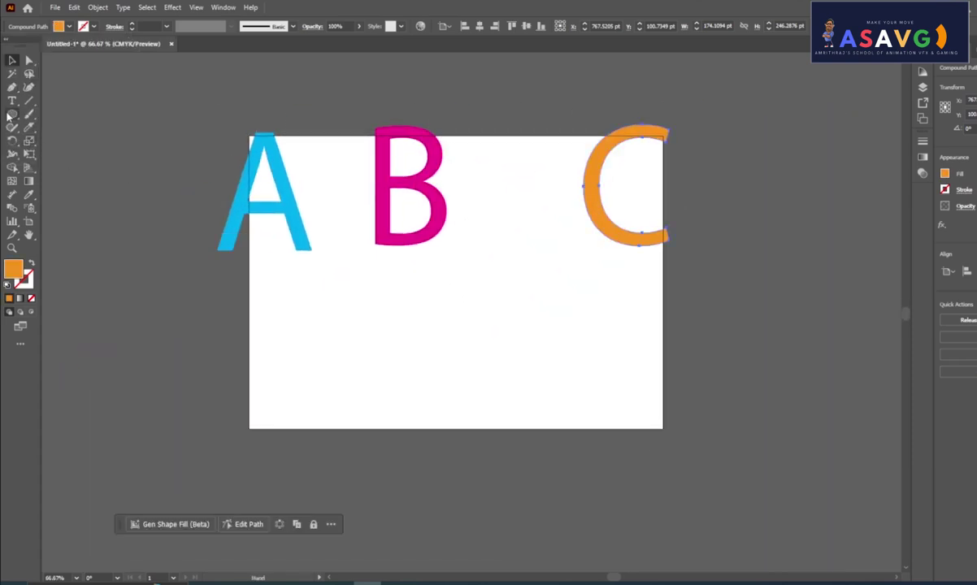
drag(12, 114, 65, 138)
drag(334, 259, 622, 509)
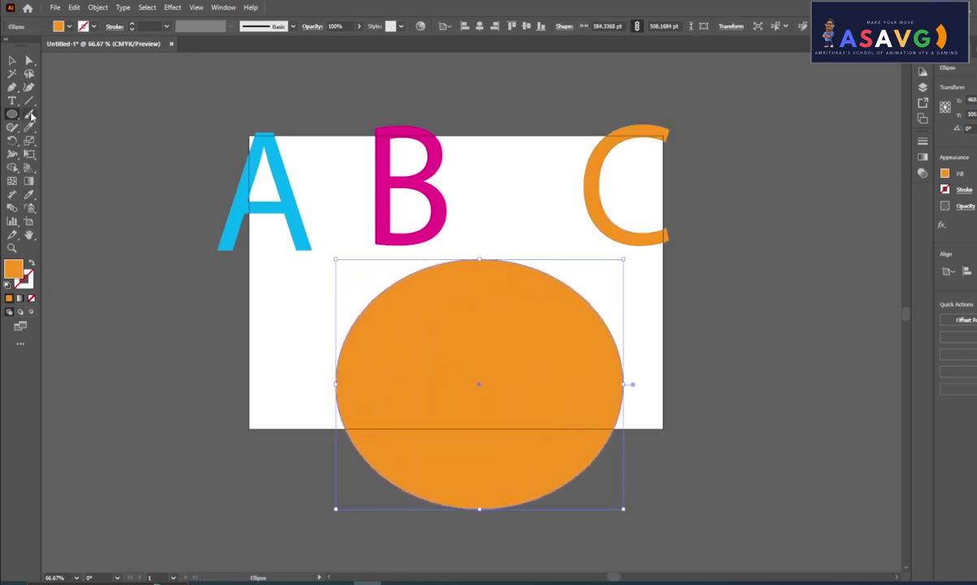
Fill the circle red and nudge it slightly to the right.
click(66, 27)
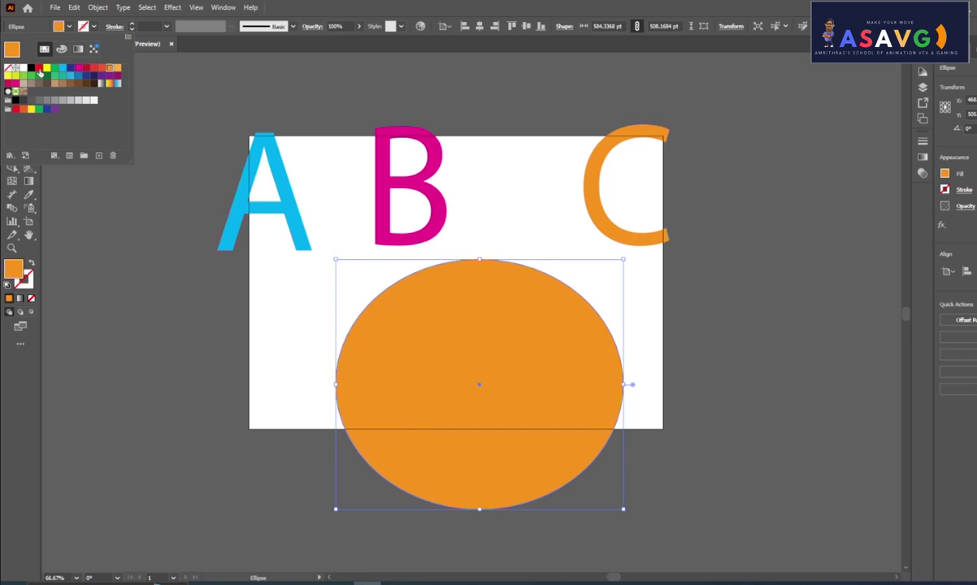
click(38, 69)
key(Escape)
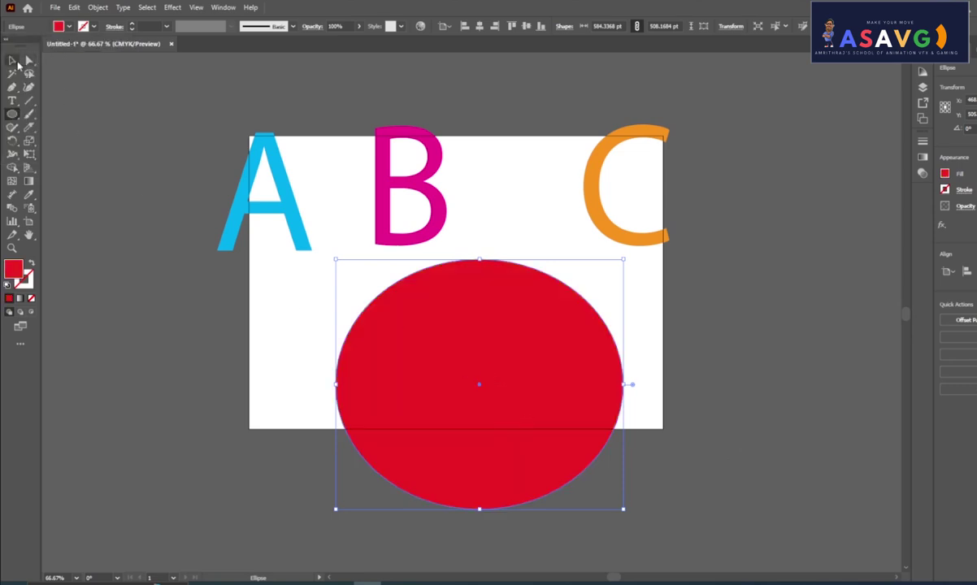
click(18, 65)
drag(553, 406, 584, 406)
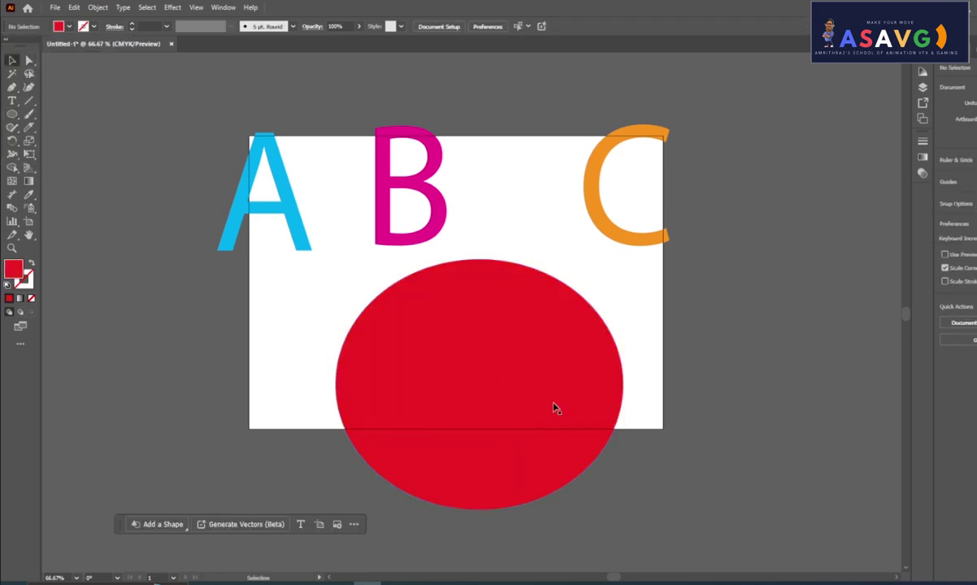
Erase two curved gaps across the red circle with the Eraser tool.
click(29, 114)
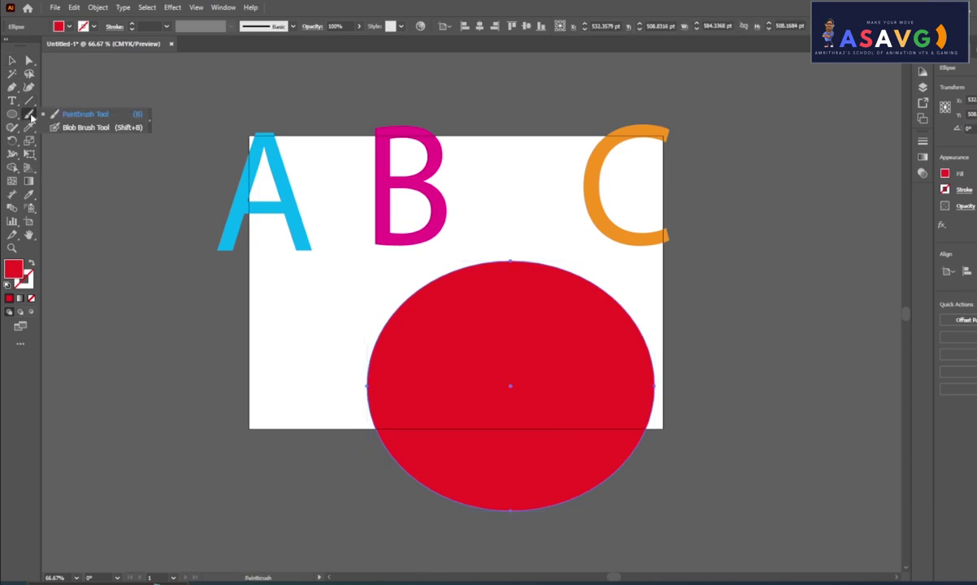
click(29, 128)
click(77, 124)
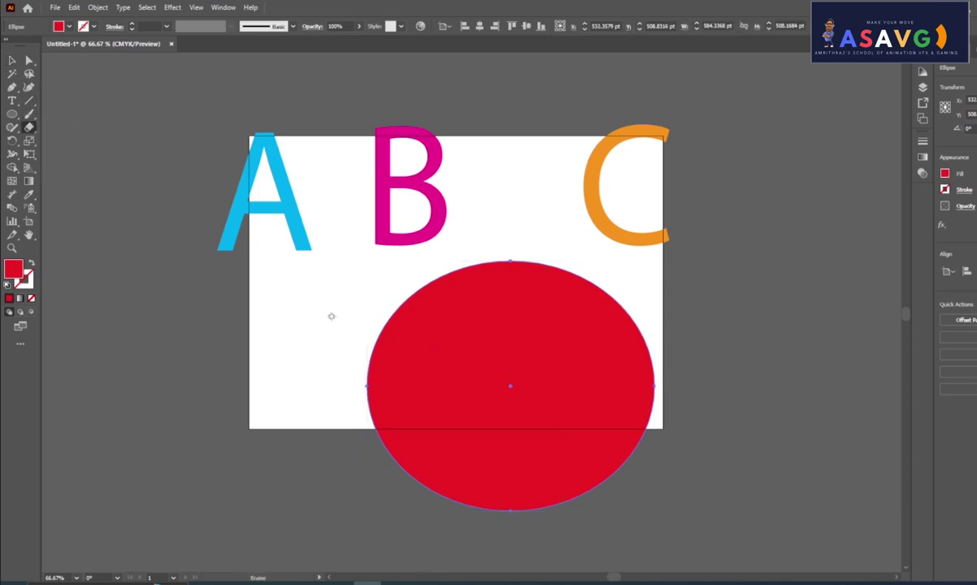
drag(371, 349, 886, 195)
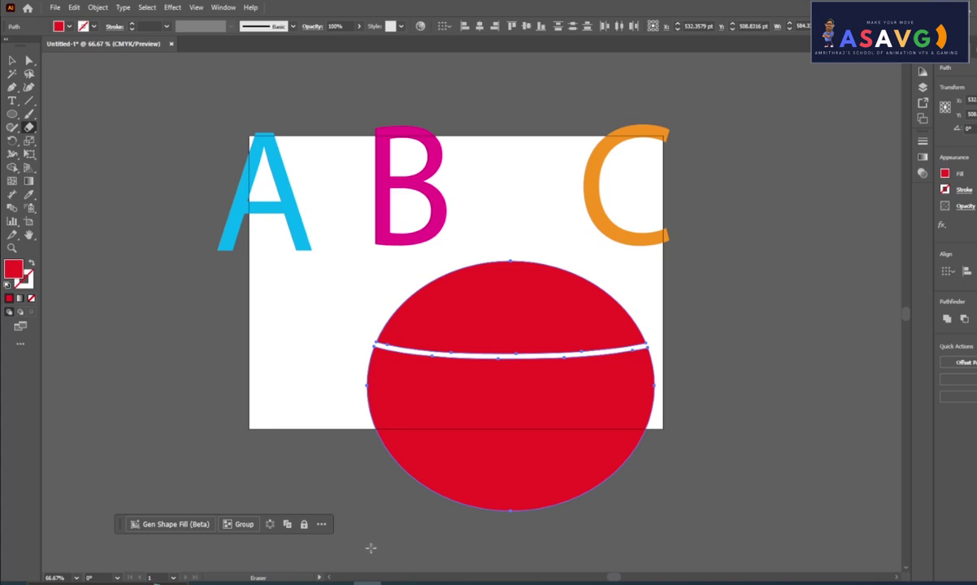
drag(348, 483, 648, 492)
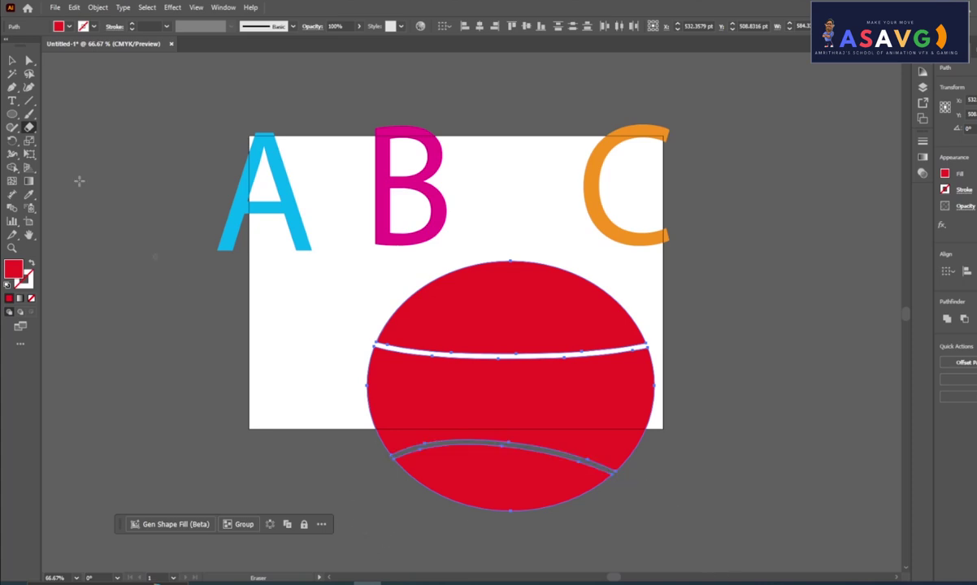
Spread the three red slices apart and move the blue A left off the artboard.
key(v)
drag(529, 286, 529, 270)
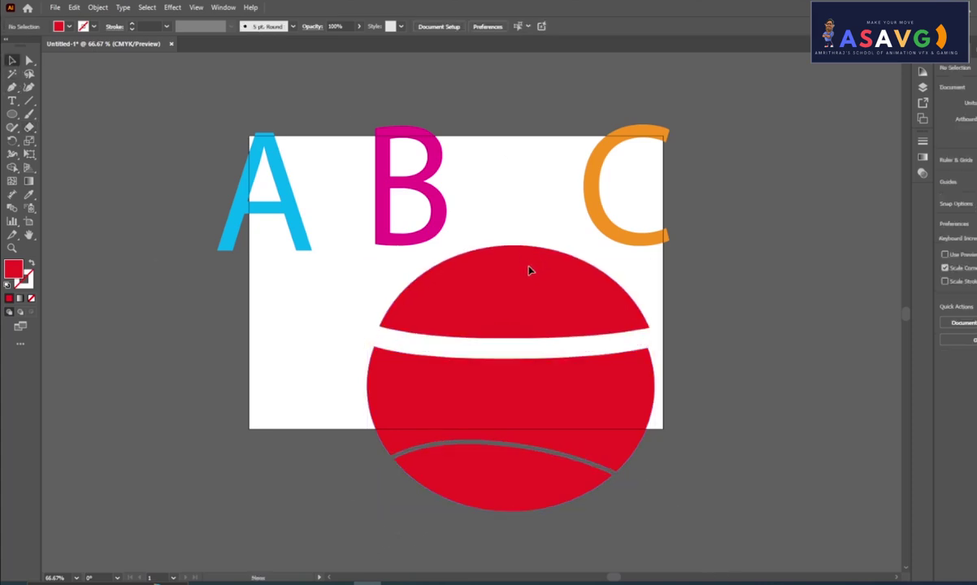
click(533, 373)
drag(533, 373, 539, 361)
click(506, 488)
drag(506, 488, 522, 515)
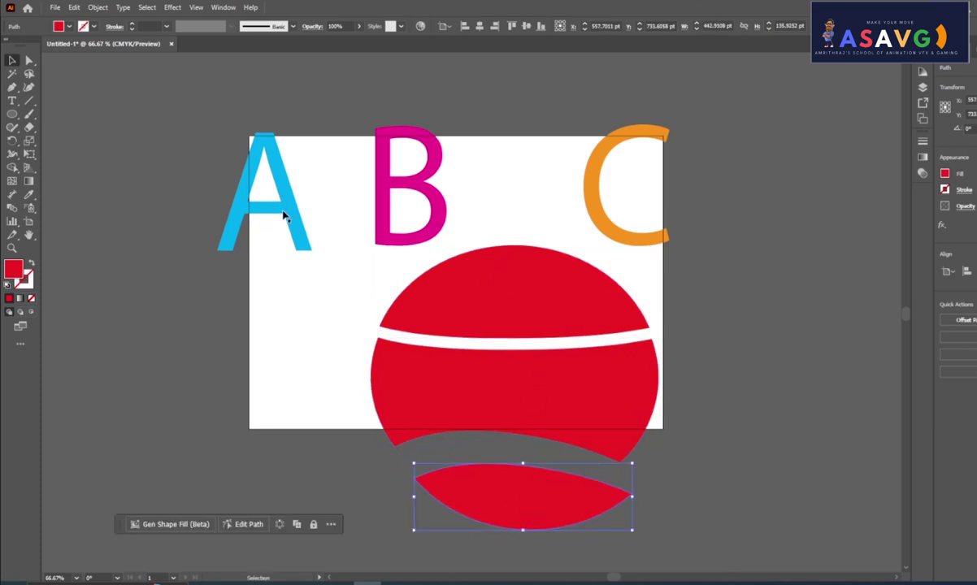
drag(284, 214, 221, 243)
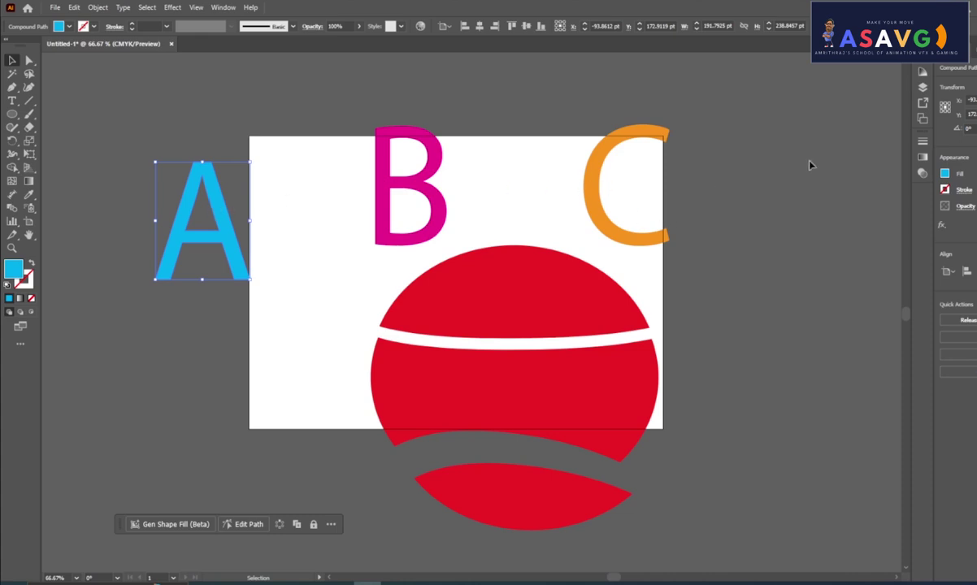
Show the Layers panel with Layer 1 expanded and move the A down and left.
key(F7)
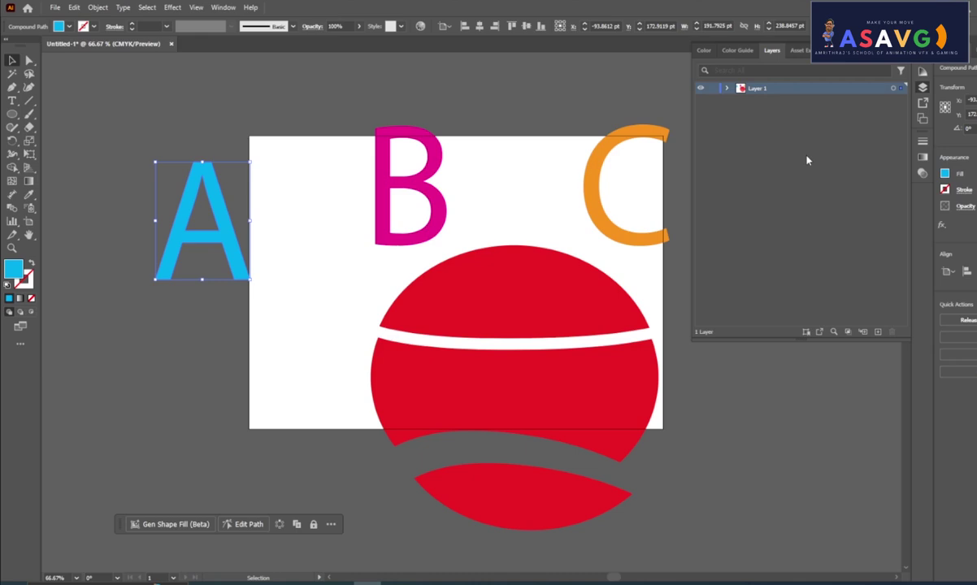
click(728, 88)
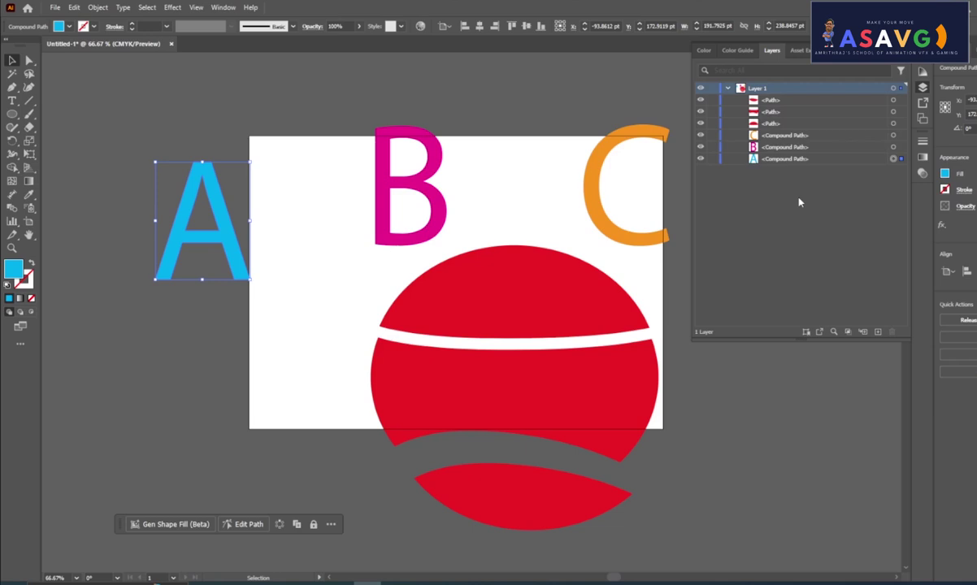
click(211, 388)
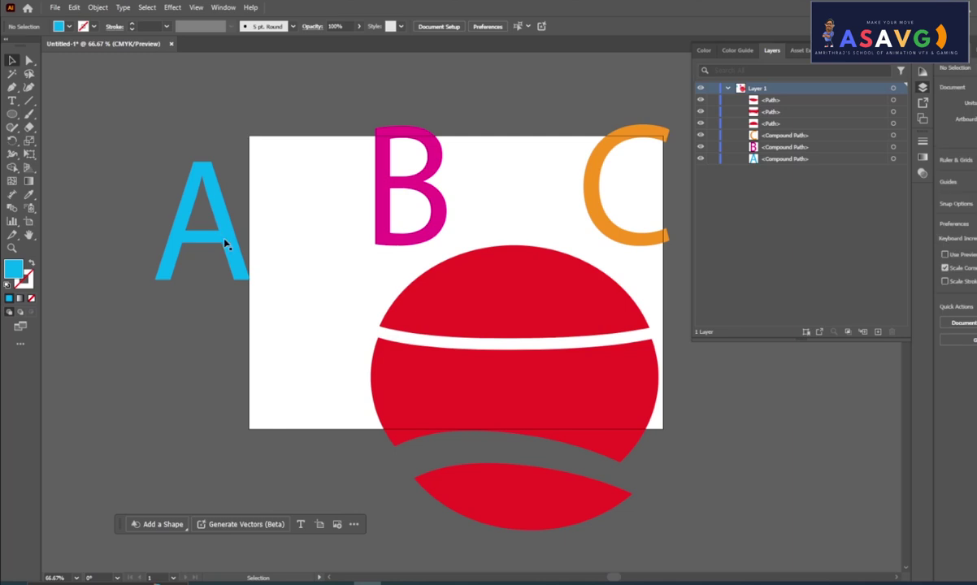
drag(224, 244, 195, 289)
Select the letter A together with the top red slice.
click(195, 289)
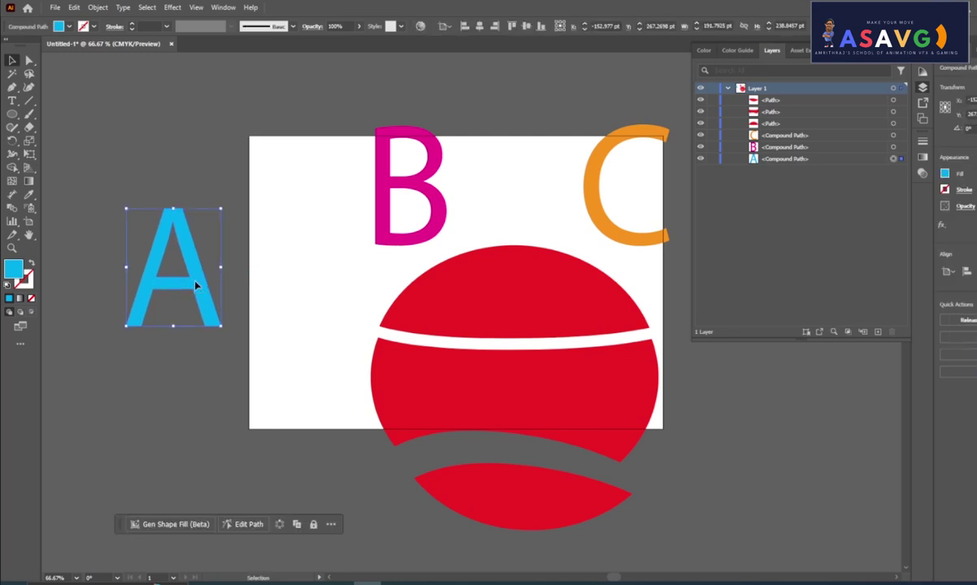
shift+click(517, 277)
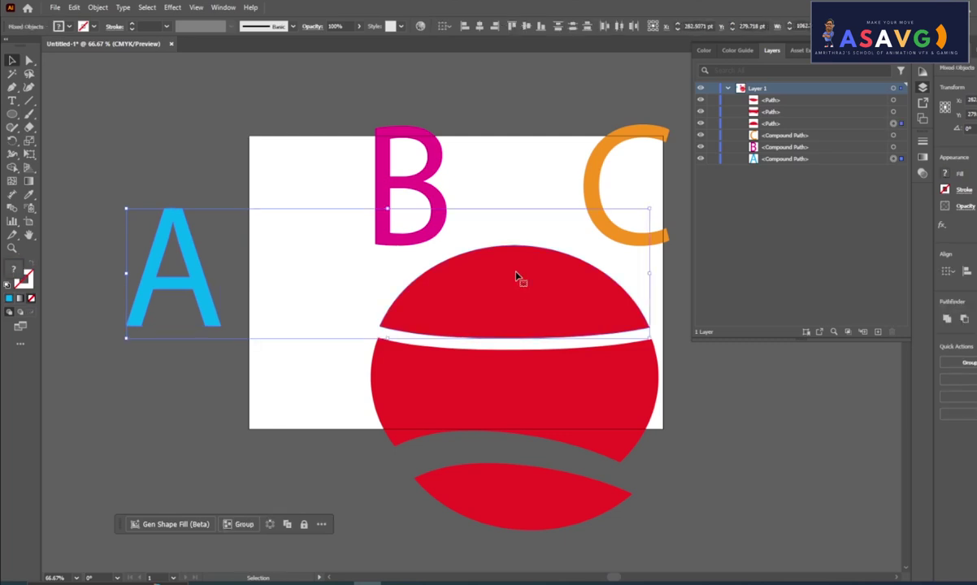
click(226, 437)
click(209, 321)
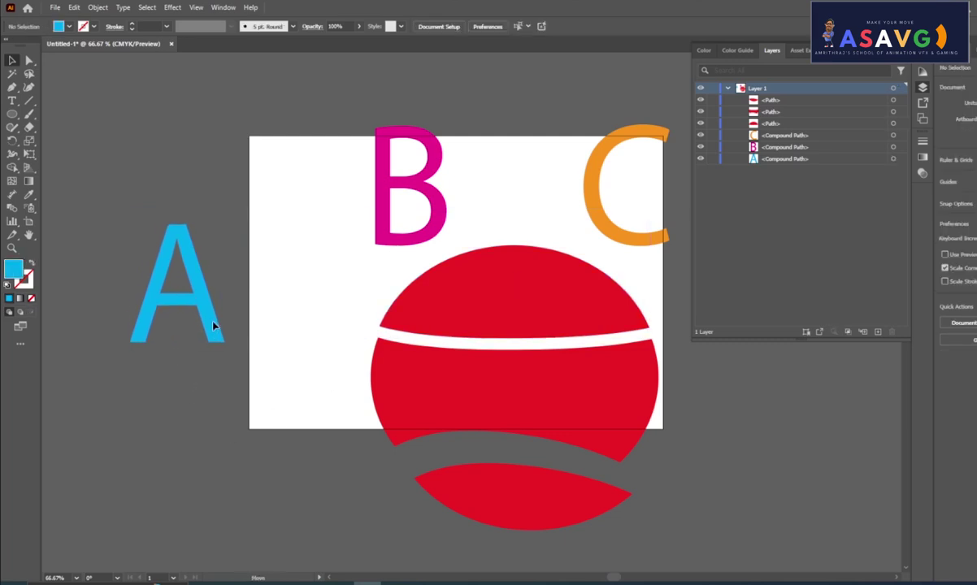
shift+click(462, 293)
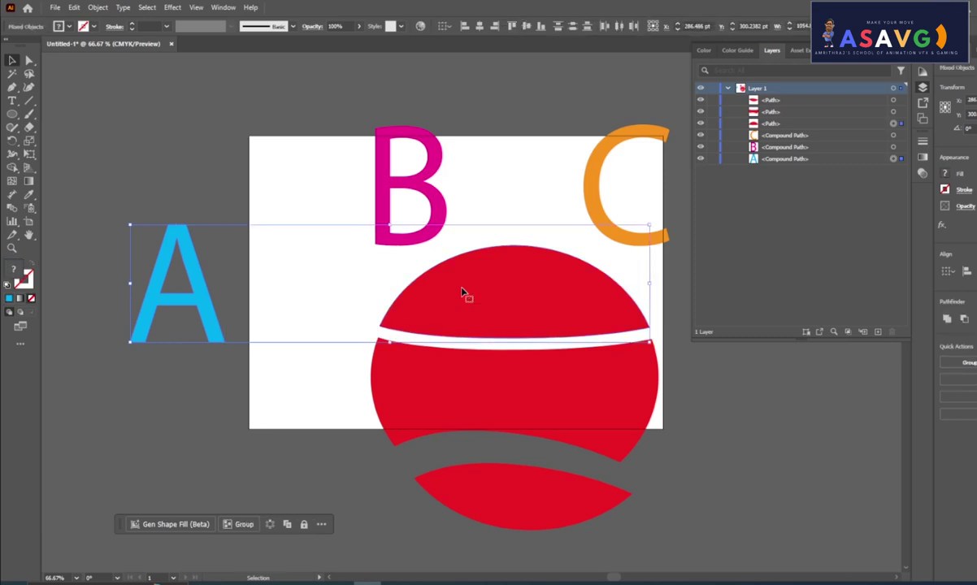
Open the Object > Envelope Distort submenu for the A and top red slice.
click(98, 7)
mouse_move(128, 384)
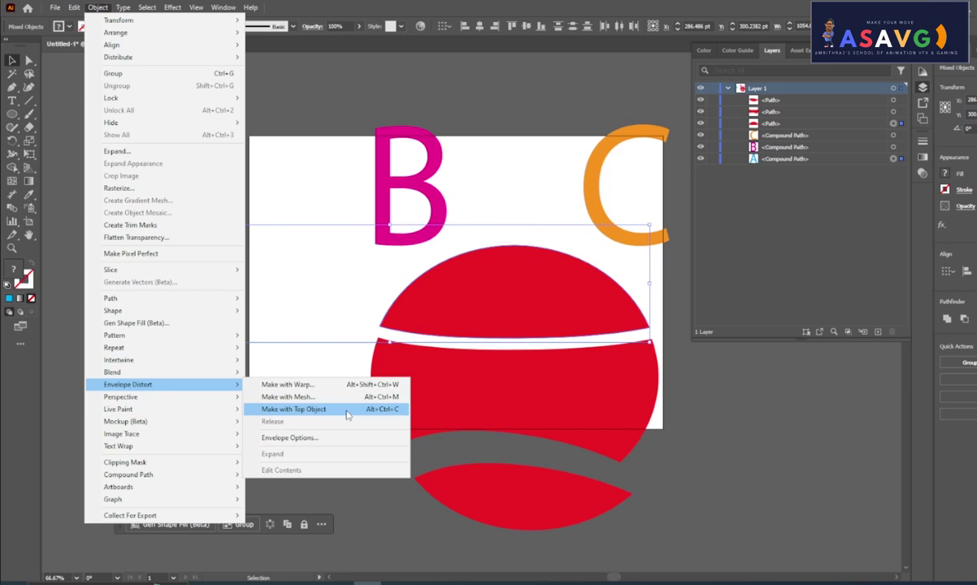
Warp A into the top slice and B into the middle slice with Make with Top Object.
click(347, 415)
click(786, 516)
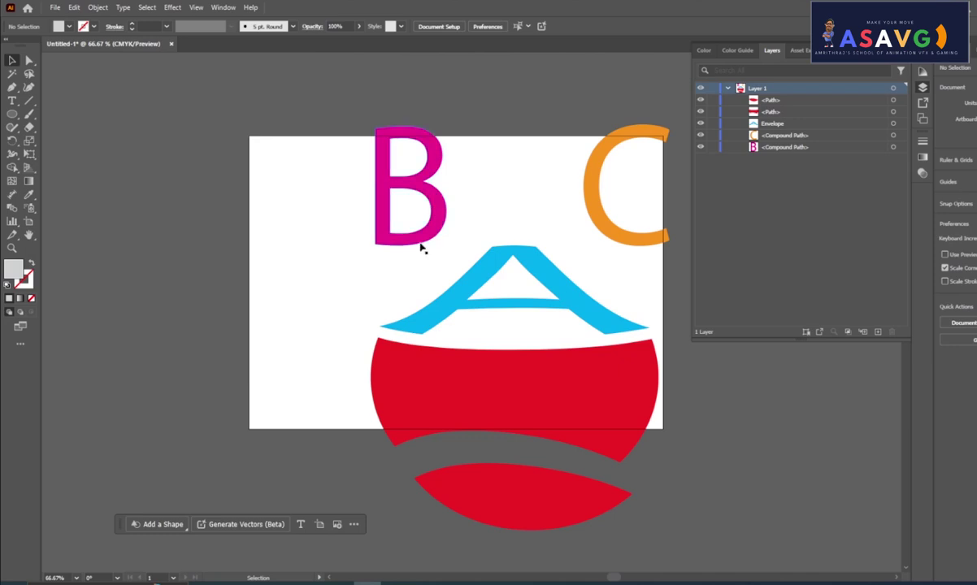
drag(432, 208, 254, 389)
shift+click(445, 392)
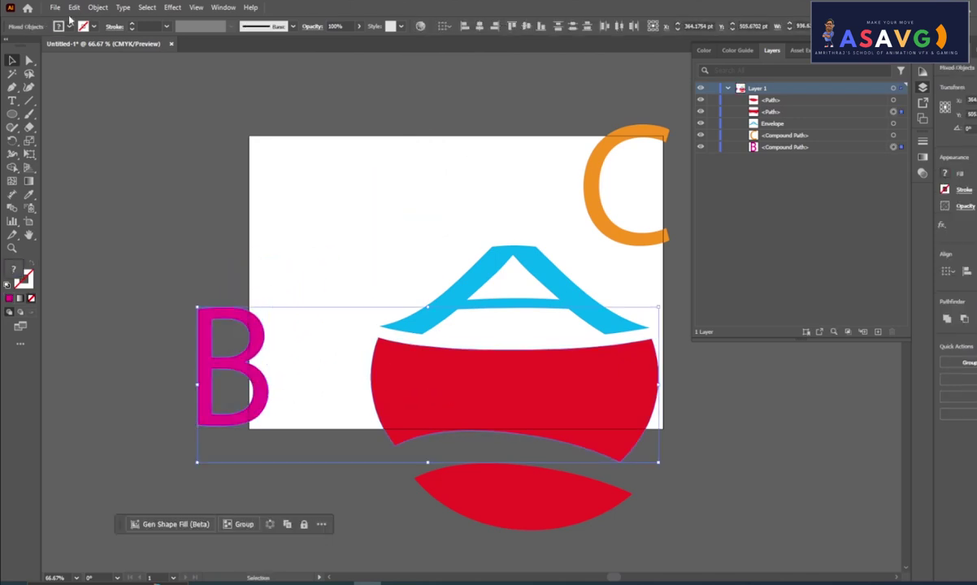
click(97, 9)
mouse_move(128, 385)
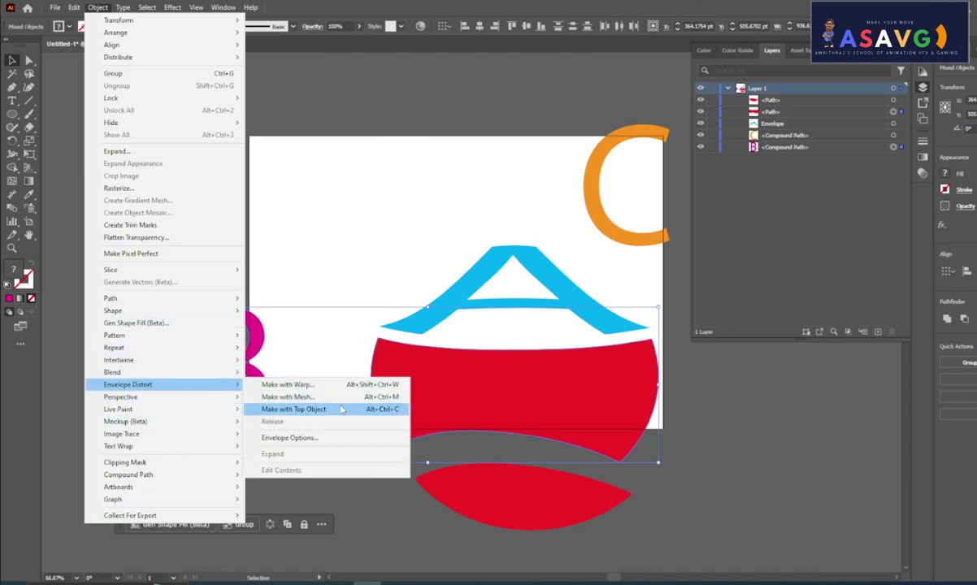
click(342, 410)
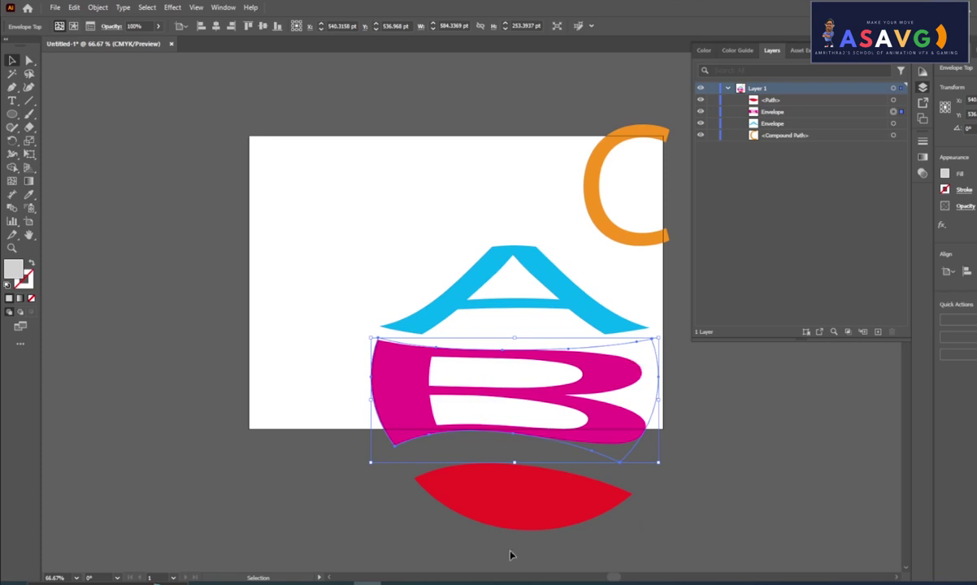
Warp the orange C into the bottom red piece with Make with Top Object.
scroll(272, 456, down, 1)
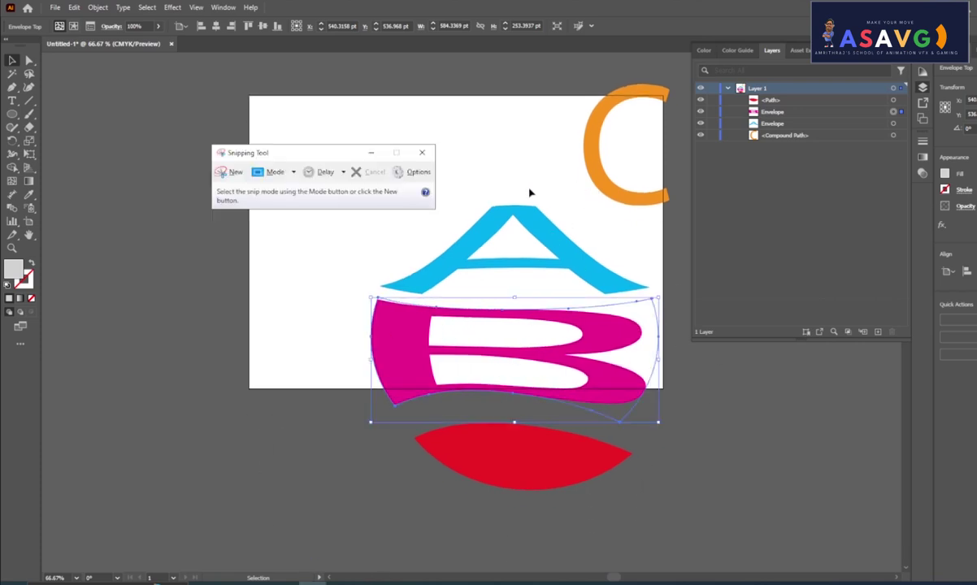
click(430, 156)
drag(611, 178, 162, 451)
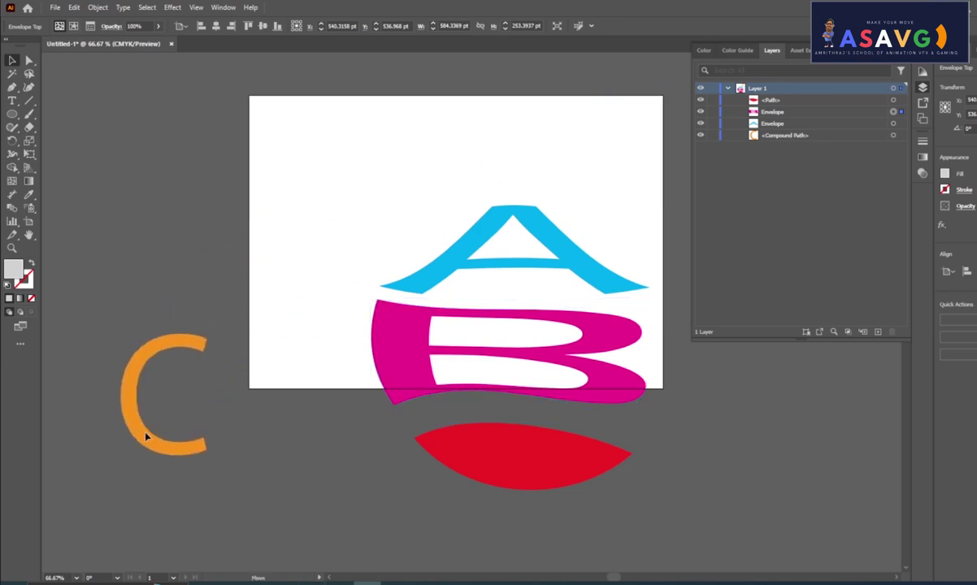
shift+click(493, 460)
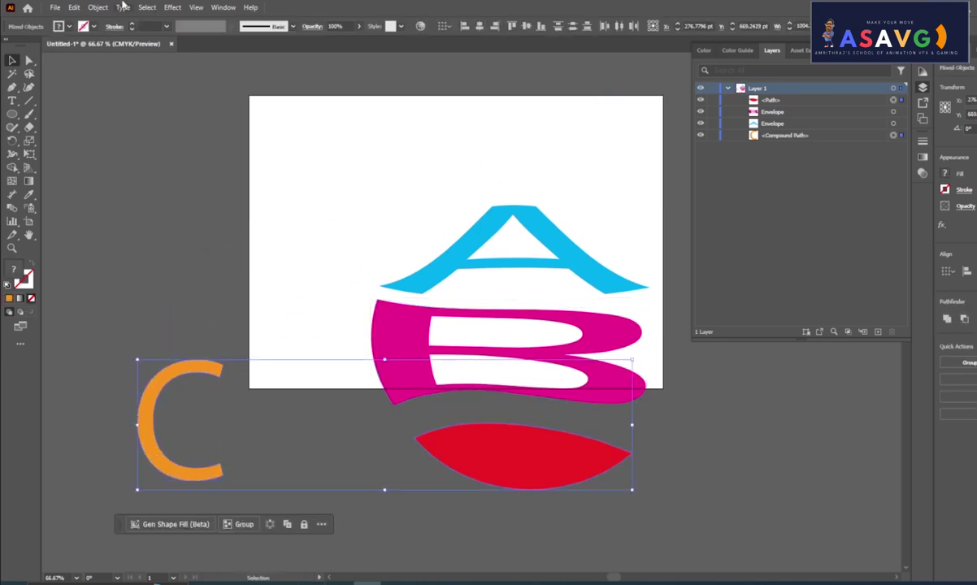
click(96, 8)
mouse_move(128, 384)
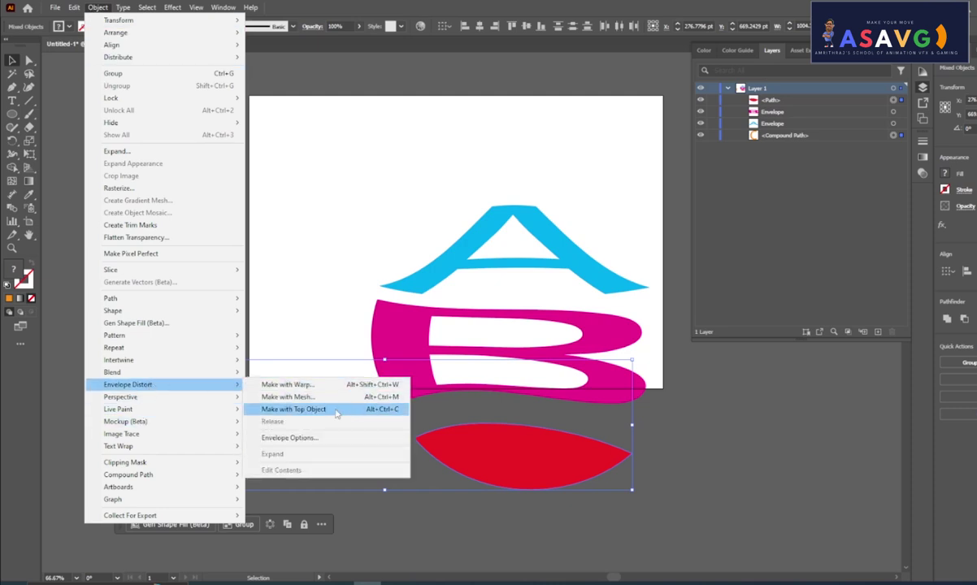
click(336, 414)
Select all three warped letters and move them up onto the artboard.
click(364, 192)
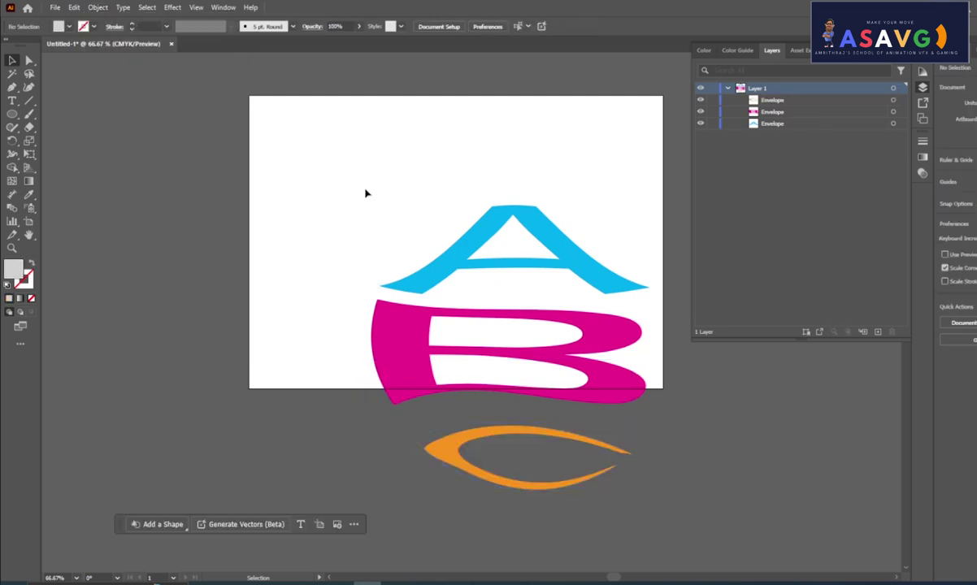
drag(325, 159, 682, 569)
drag(556, 358, 410, 261)
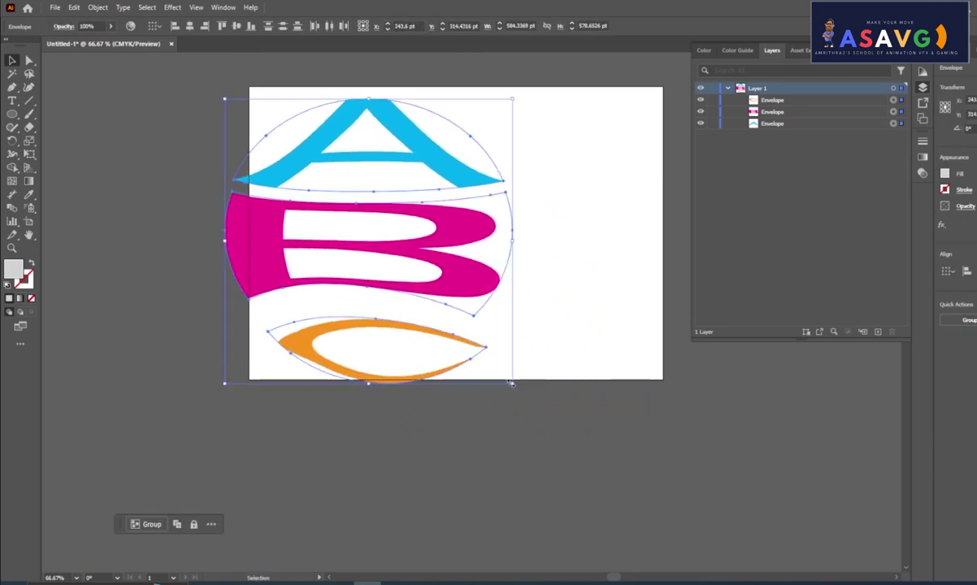
Resize the warped letters, then undo back to plain A, B, C and an uncut circle.
mouse_move(515, 379)
mouse_down()
mouse_move(615, 542)
mouse_move(453, 390)
mouse_move(466, 380)
mouse_up()
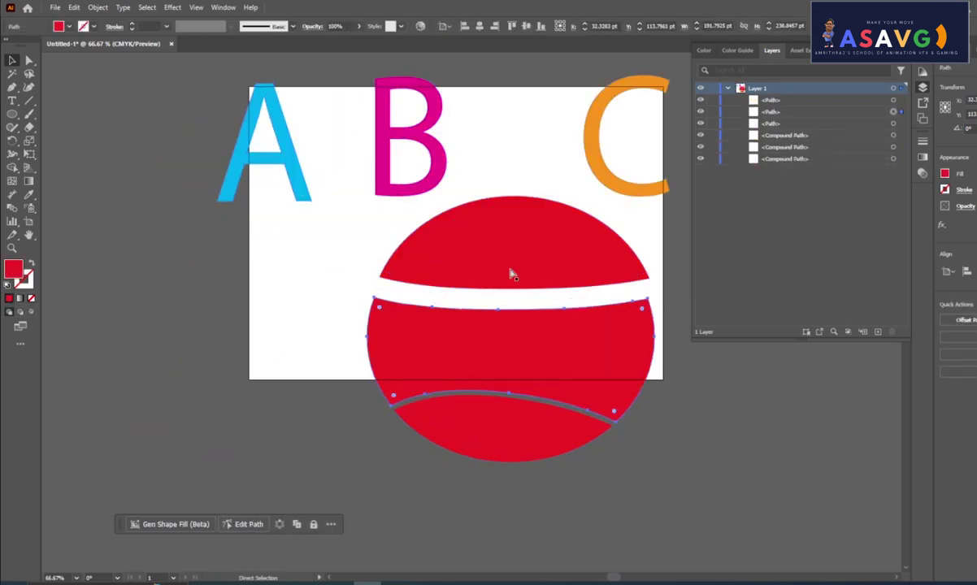
key(ctrl+z)
key(ctrl+z)
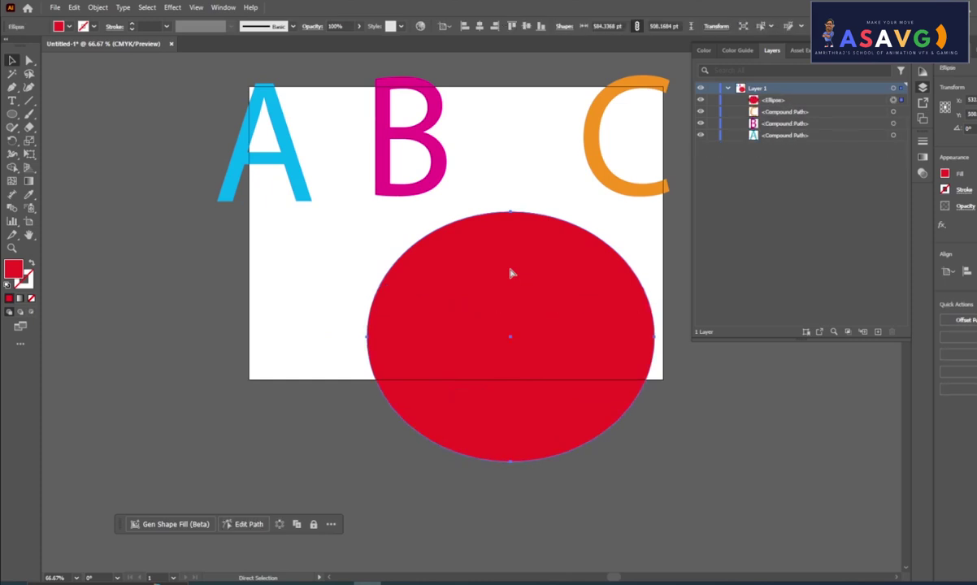
Cut the red circle with three wavy Knife tool strokes.
click(29, 128)
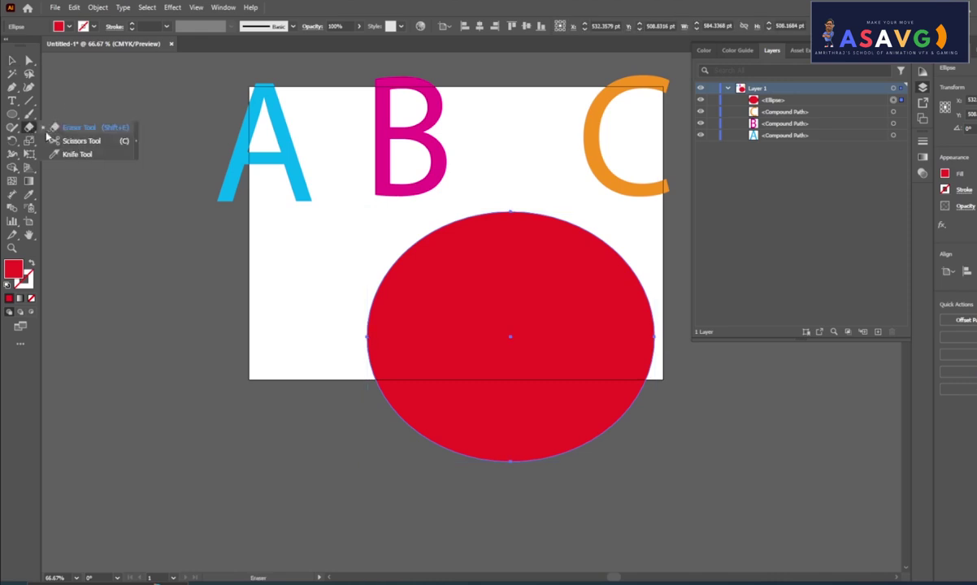
click(79, 155)
mouse_move(345, 288)
mouse_down()
mouse_move(480, 305)
mouse_move(642, 246)
mouse_up()
drag(416, 401, 646, 382)
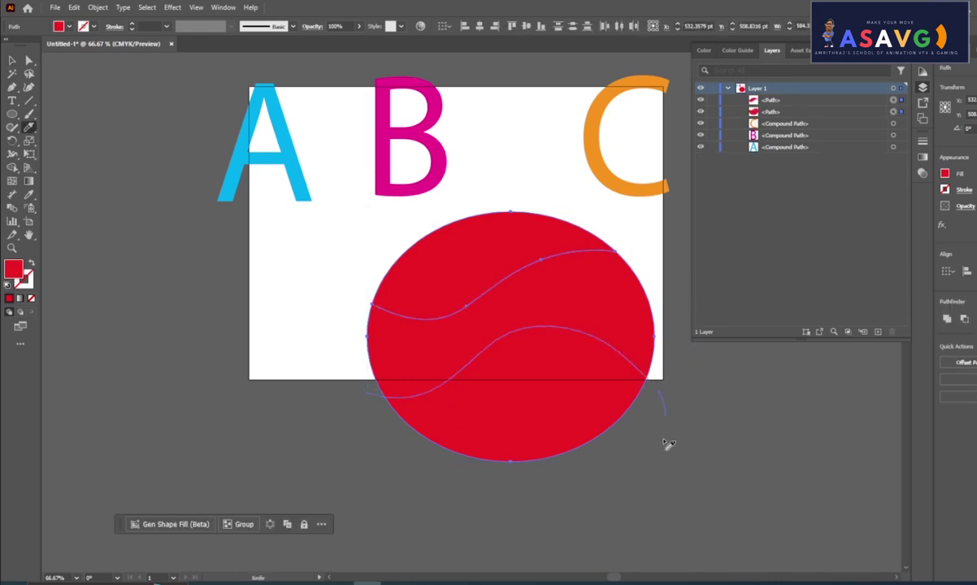
drag(578, 421, 262, 338)
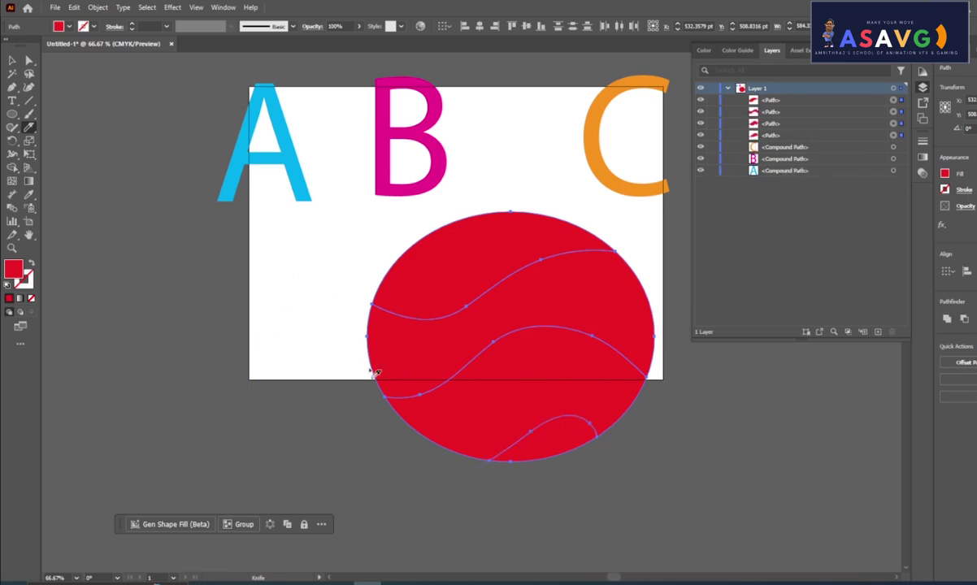
Spread the cut pieces apart, bottom piece below the artboard, and move the A down-left.
click(14, 60)
drag(516, 255, 517, 233)
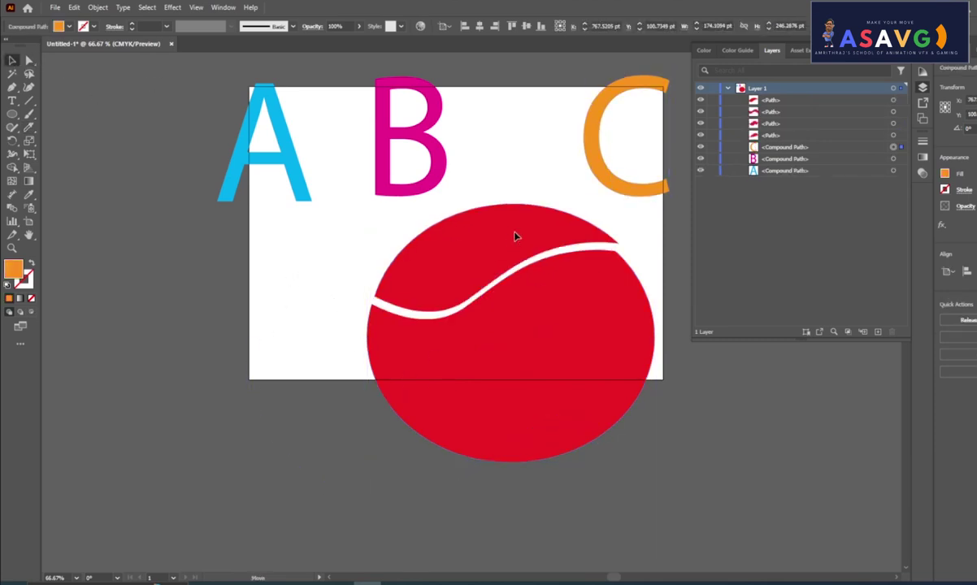
drag(556, 319, 556, 306)
drag(558, 381, 556, 443)
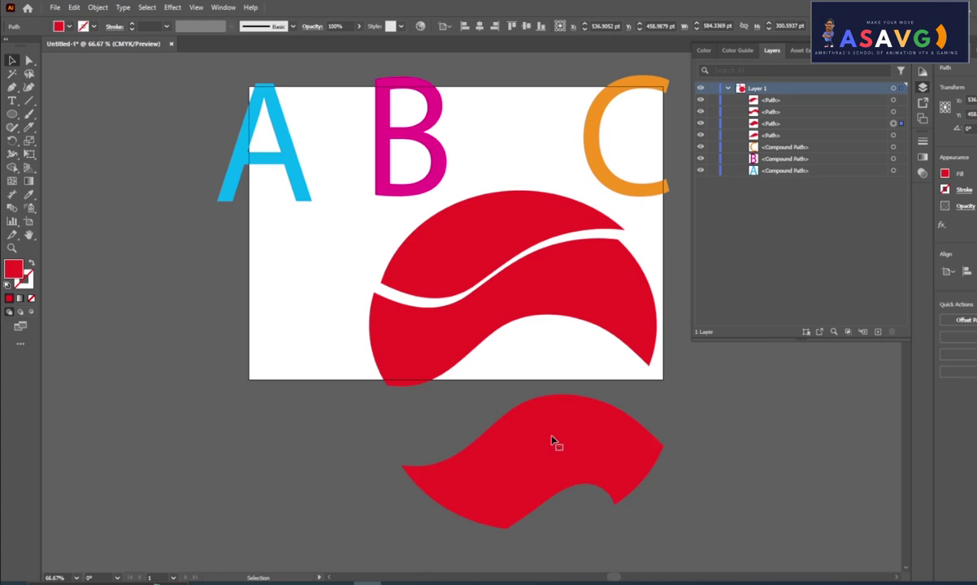
click(514, 318)
mouse_move(297, 163)
mouse_down()
mouse_move(193, 295)
mouse_move(221, 263)
mouse_up()
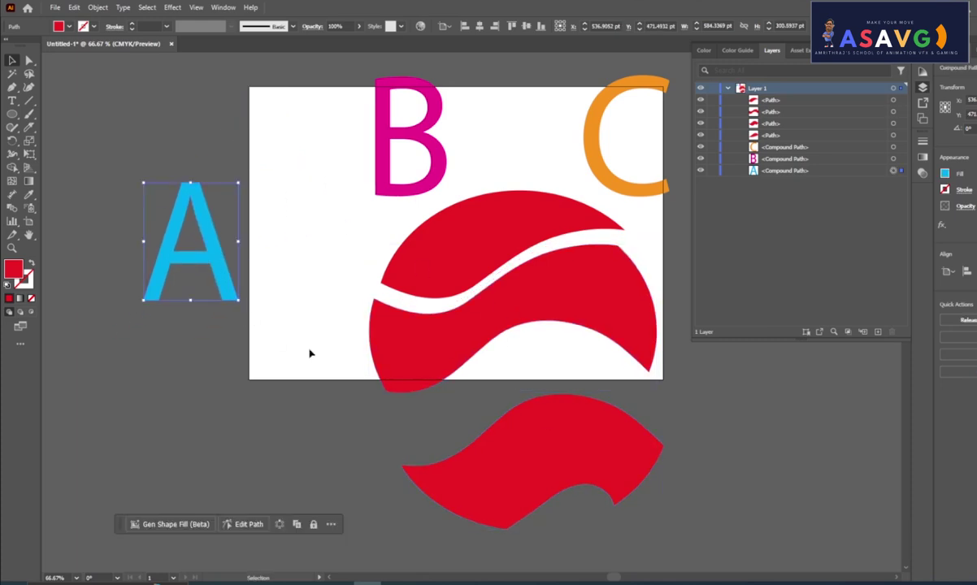
Warp the blue A into the top red piece with Make with Top Object.
shift+click(462, 255)
click(97, 7)
mouse_move(112, 372)
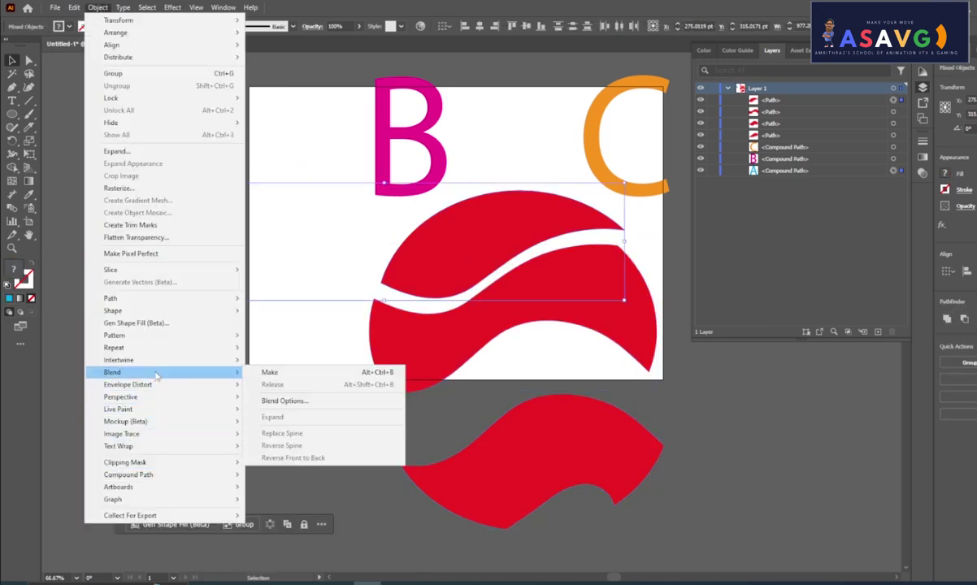
click(310, 410)
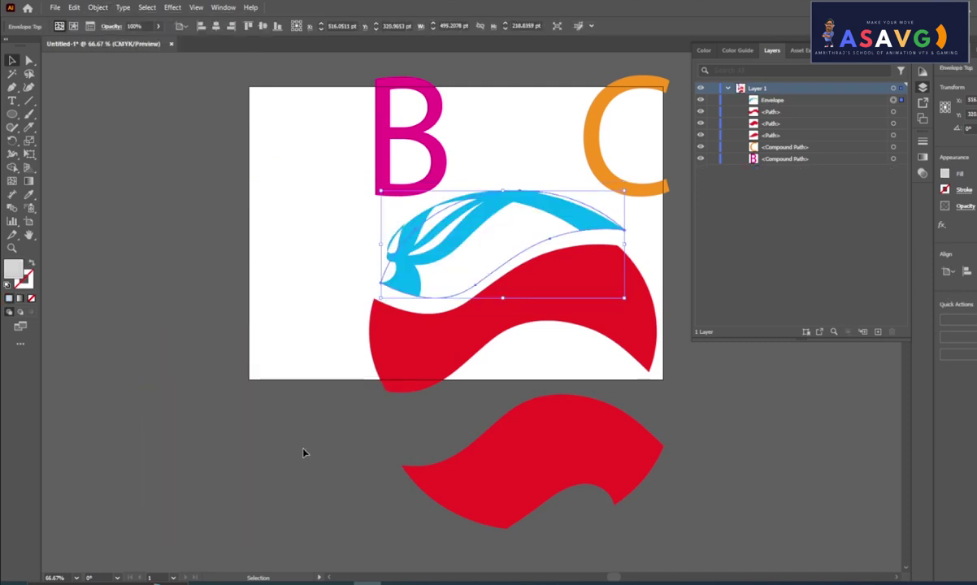
click(272, 439)
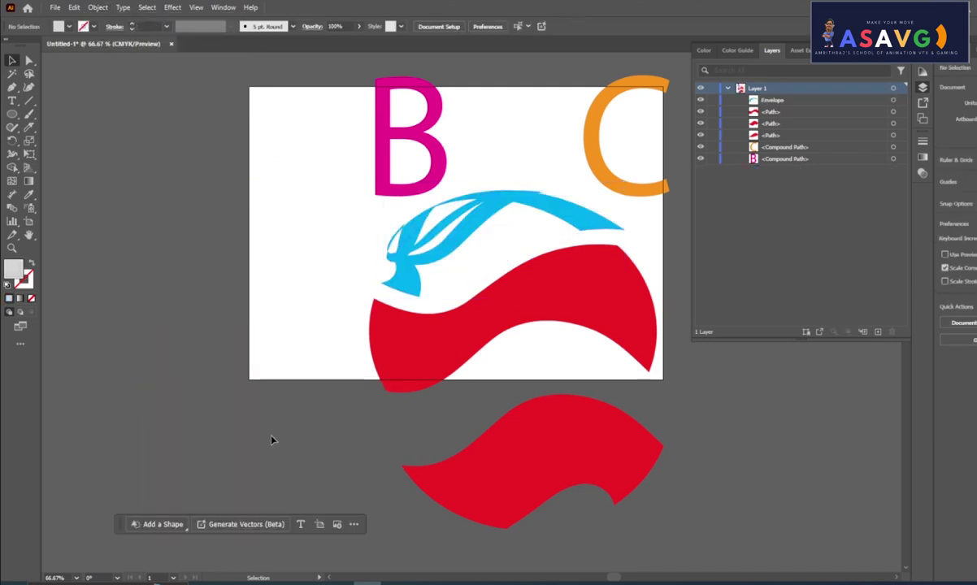
Warp the magenta B into the middle red piece and move the C lower-left.
drag(401, 171, 212, 427)
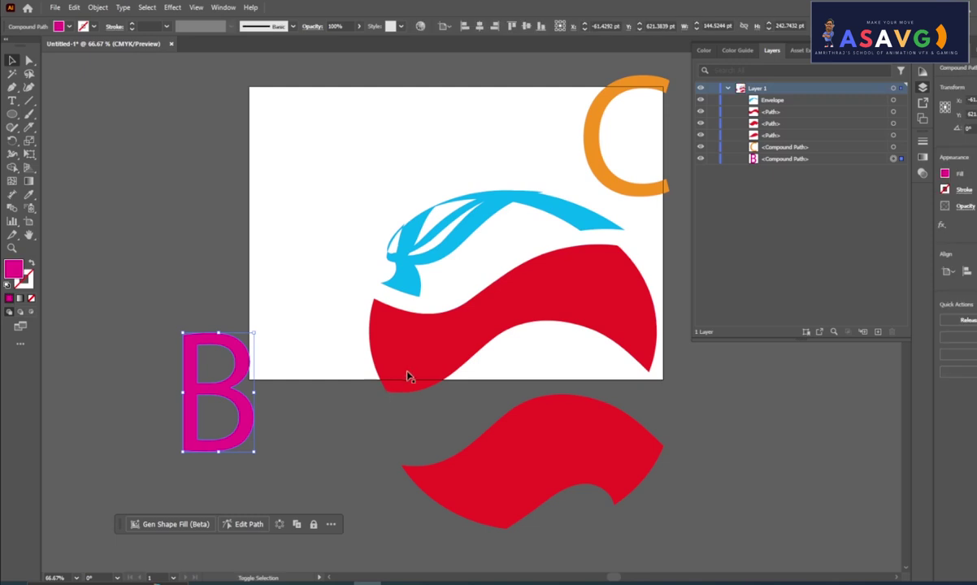
shift+click(382, 348)
click(96, 7)
mouse_move(128, 384)
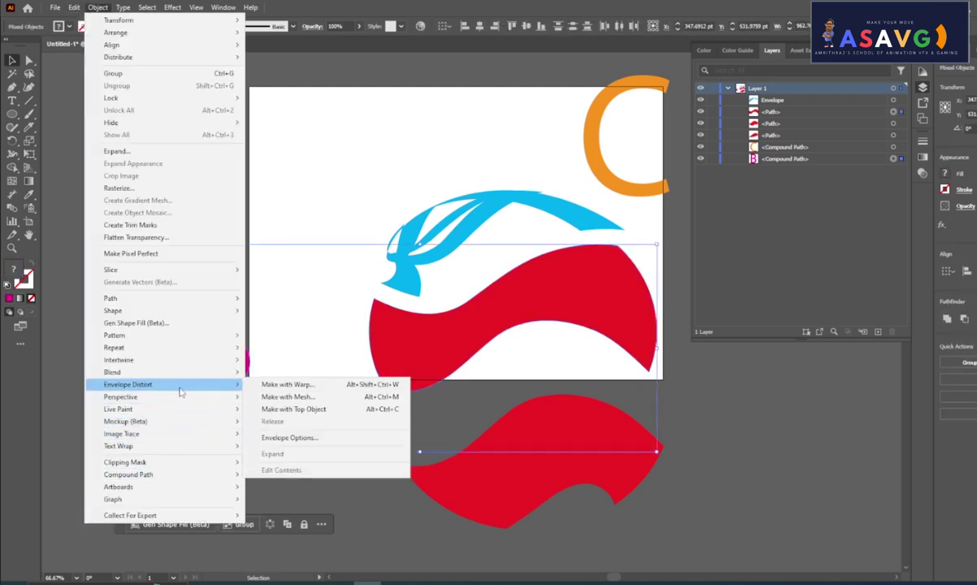
click(320, 410)
click(764, 468)
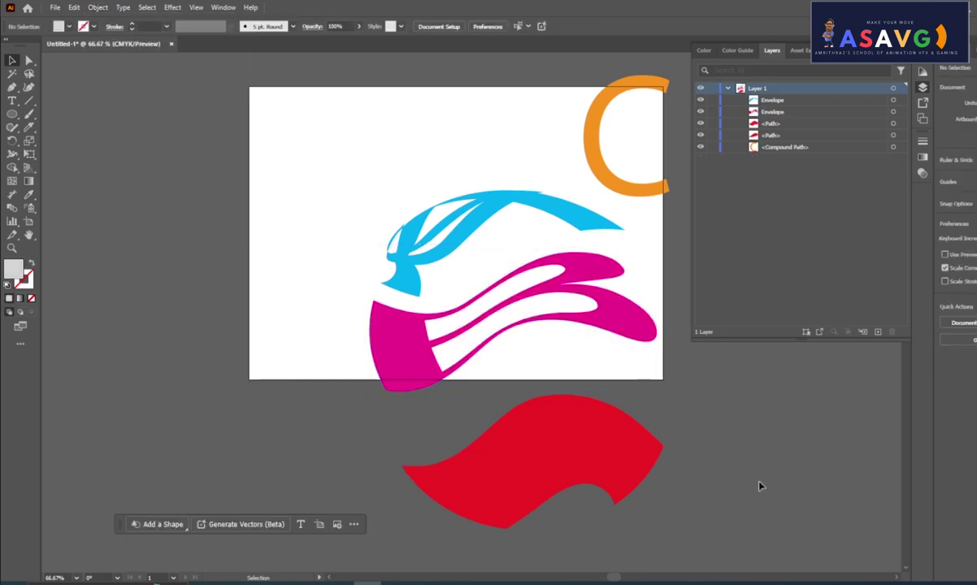
drag(628, 184, 202, 469)
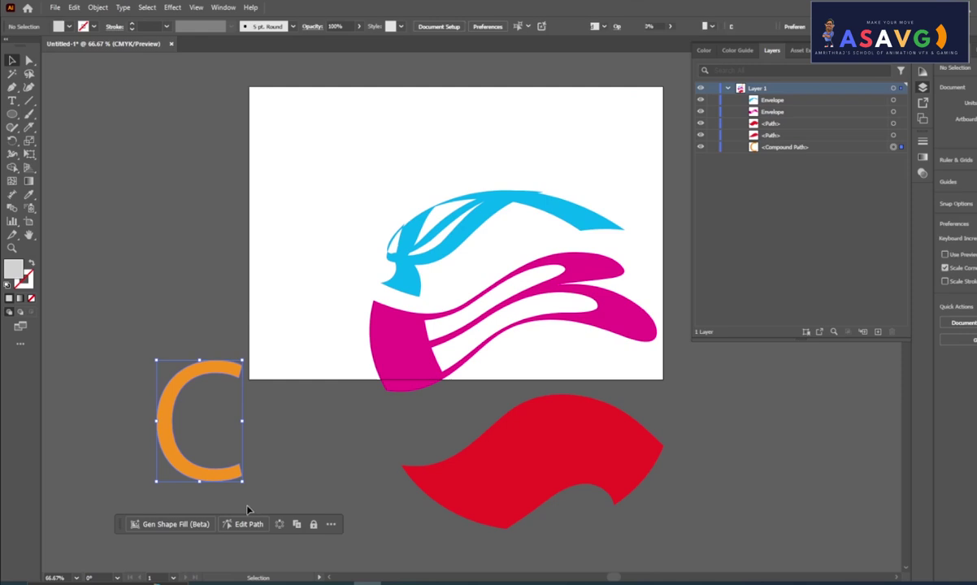
Warp the orange C into the bottom red piece with Envelope Distort > Make with Top Object.
shift+click(475, 488)
click(97, 8)
mouse_move(127, 384)
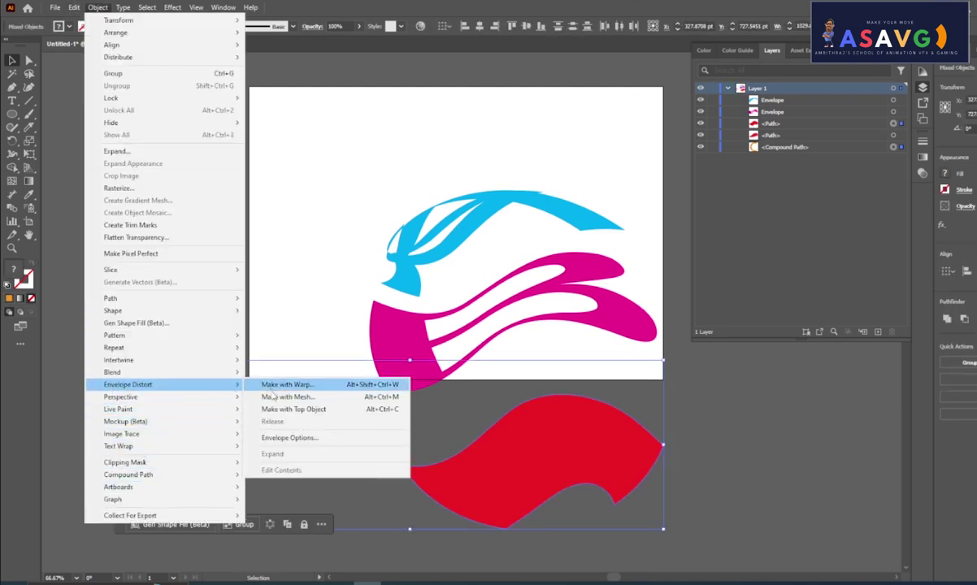
click(273, 439)
key(Return)
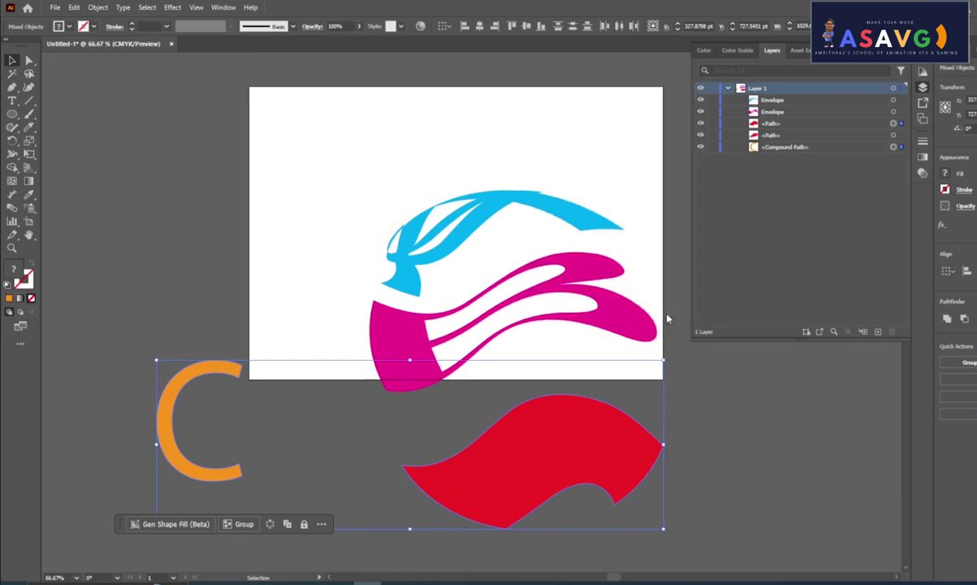
click(96, 8)
mouse_move(121, 397)
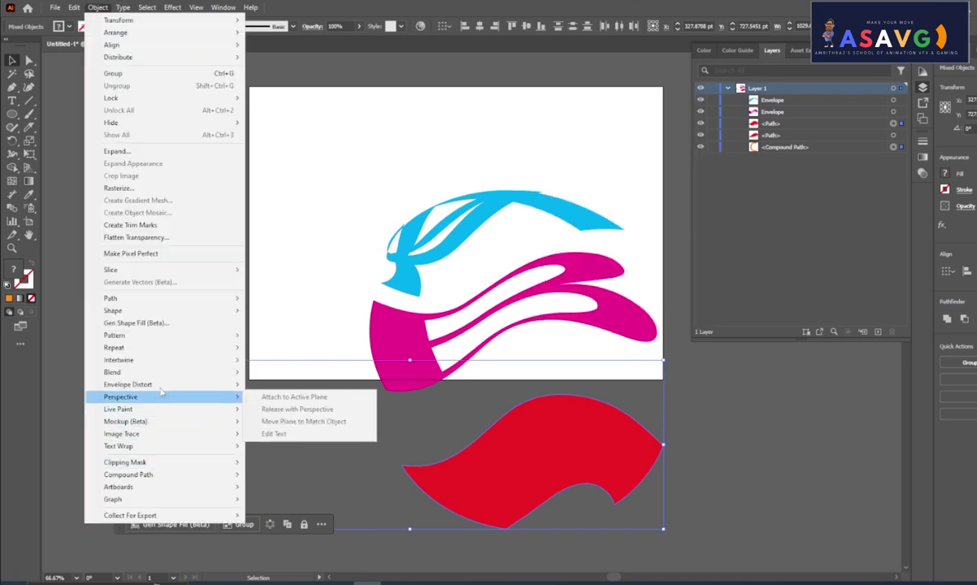
click(294, 409)
Delete the leftover red scrap and return the warped C under the artboard.
click(283, 449)
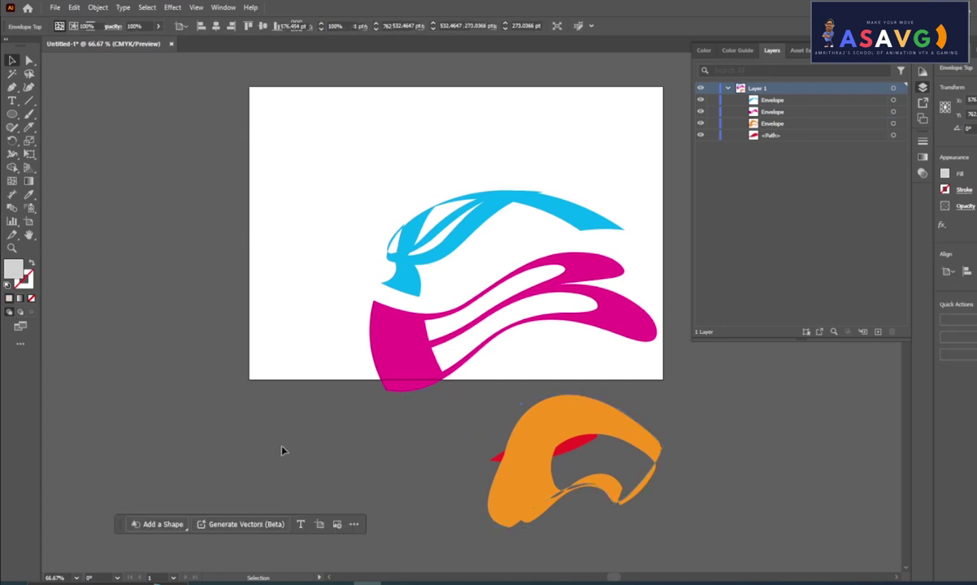
drag(533, 484, 321, 470)
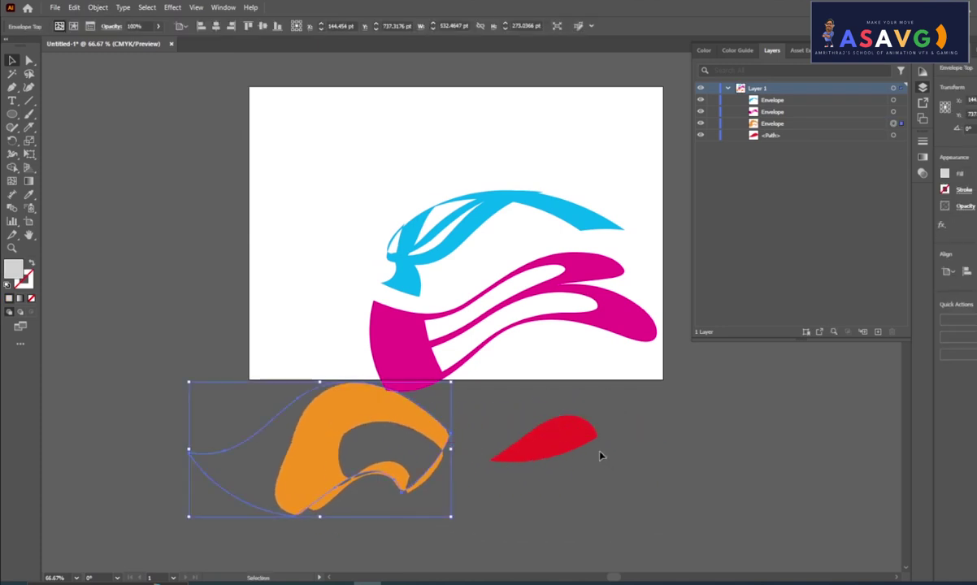
drag(601, 454, 671, 476)
key(Delete)
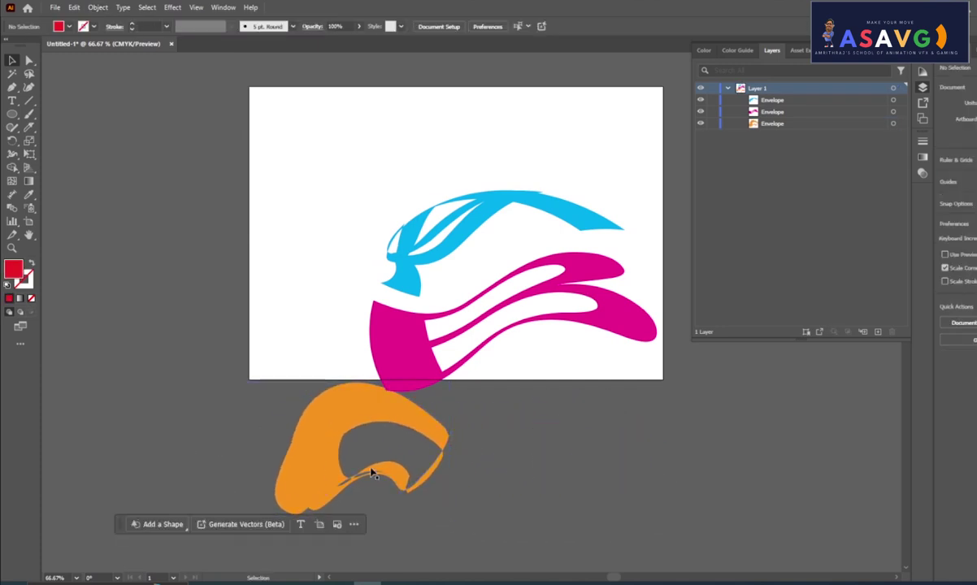
drag(346, 437, 508, 426)
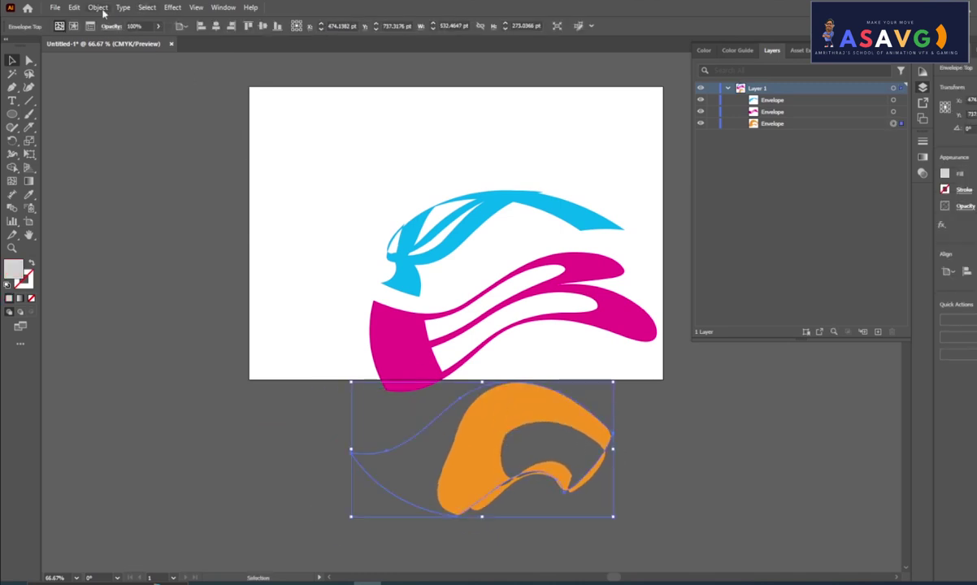
Expand the orange C's envelope into a plain group, undoing an accidental Release.
click(98, 8)
mouse_move(128, 384)
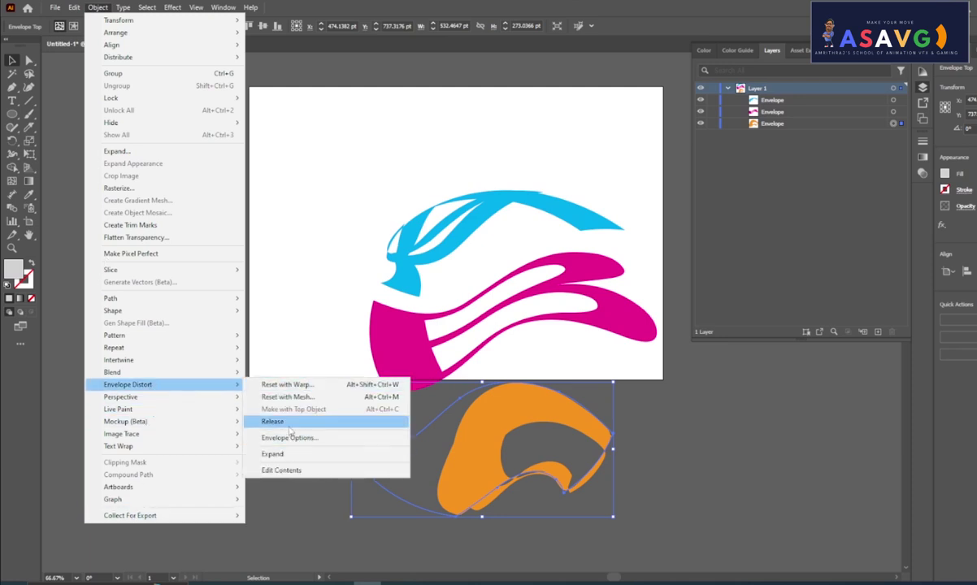
click(277, 421)
key(ctrl+z)
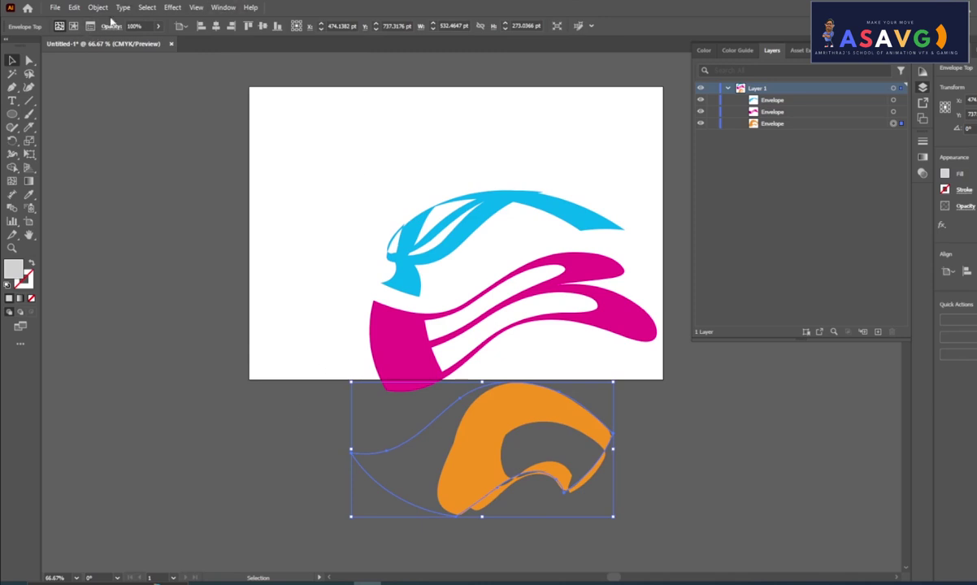
click(102, 7)
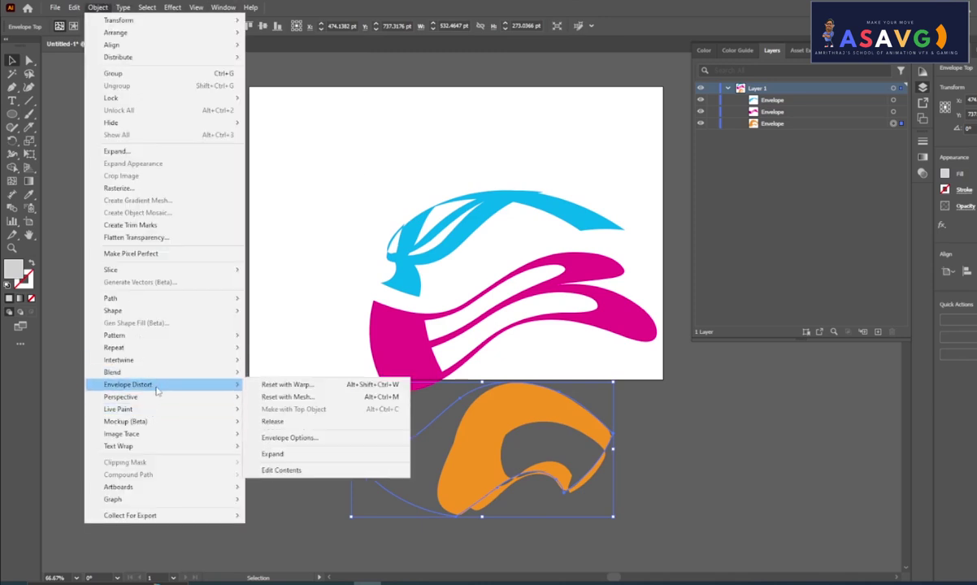
mouse_move(129, 384)
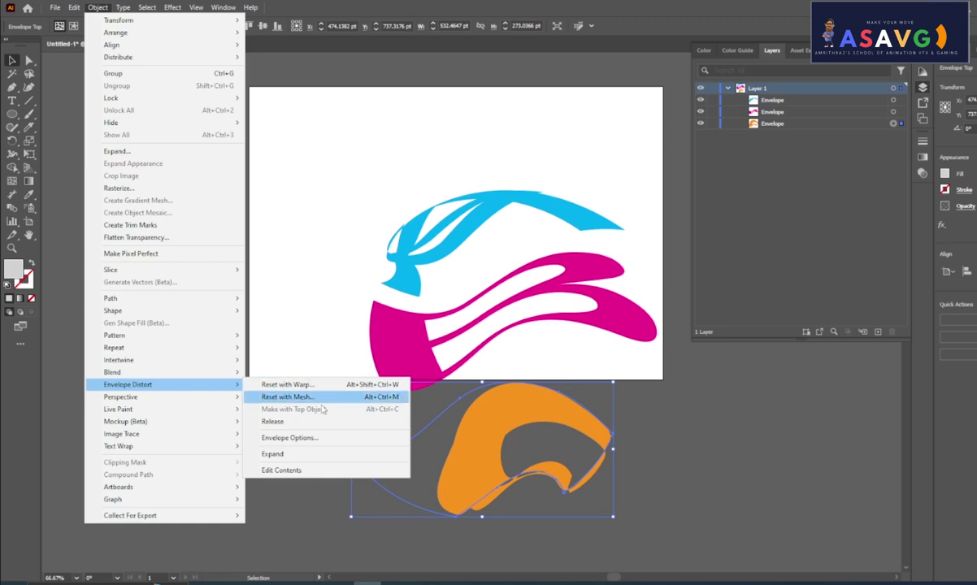
click(293, 455)
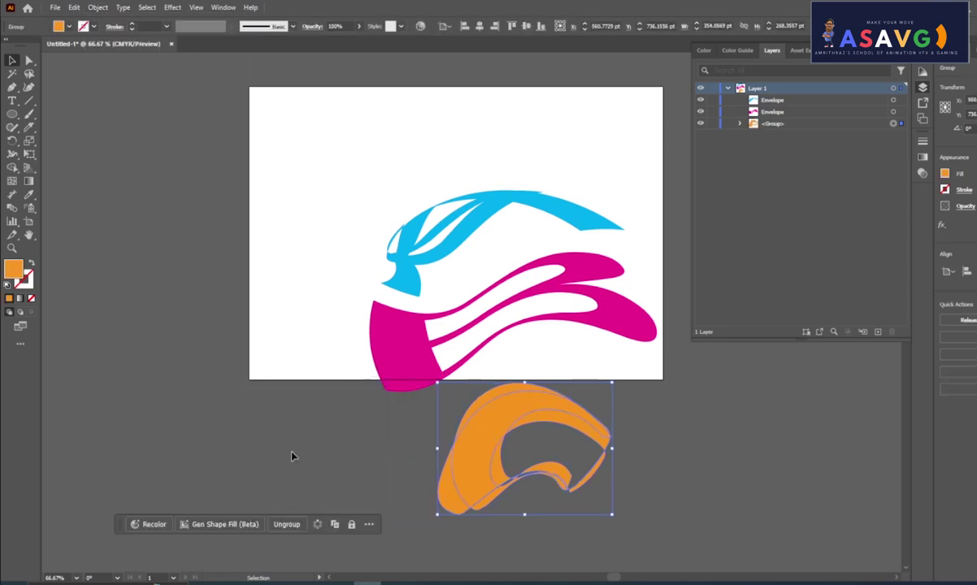
Resize the orange piece slightly wider and shorter using its bounding-box handles.
drag(391, 447, 423, 447)
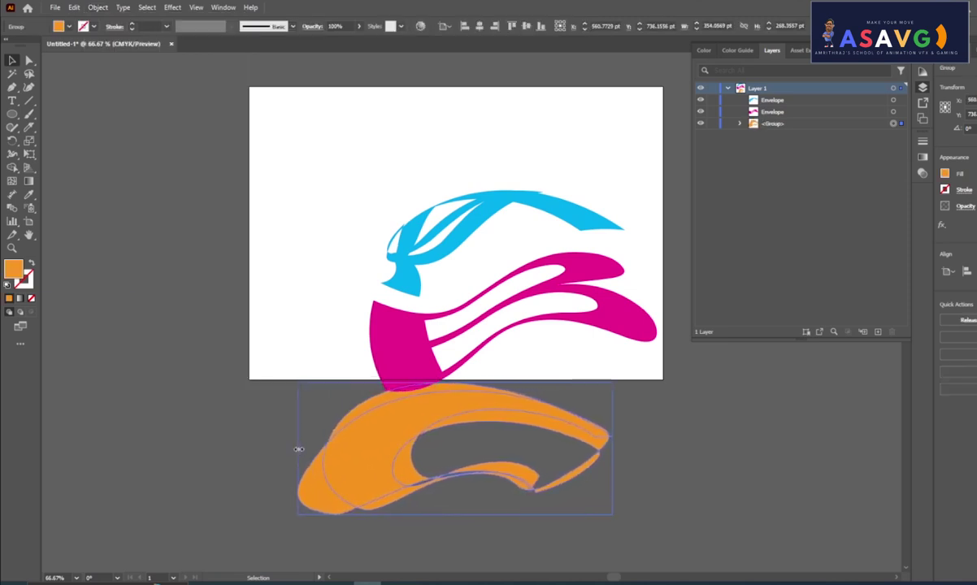
drag(613, 514, 699, 543)
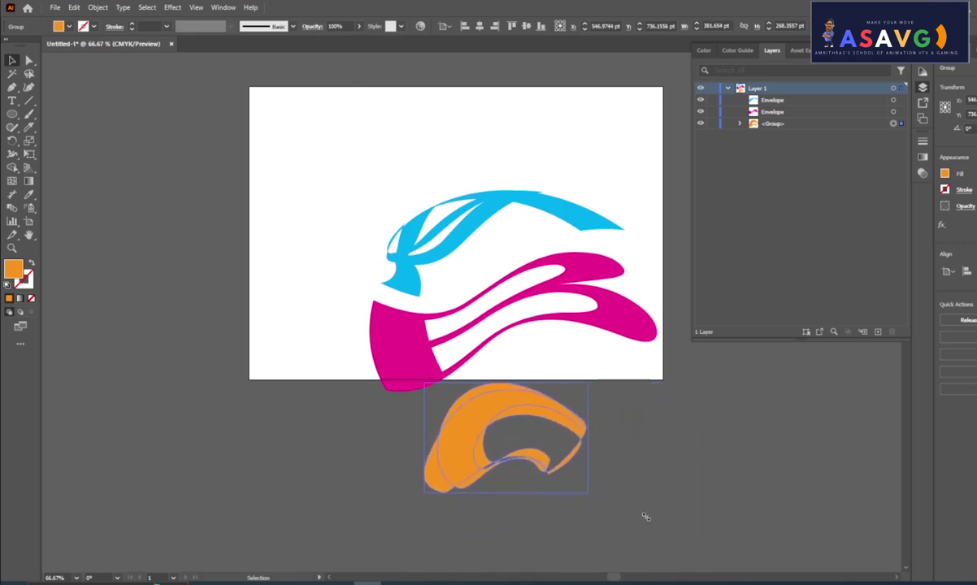
drag(699, 544, 616, 510)
click(98, 7)
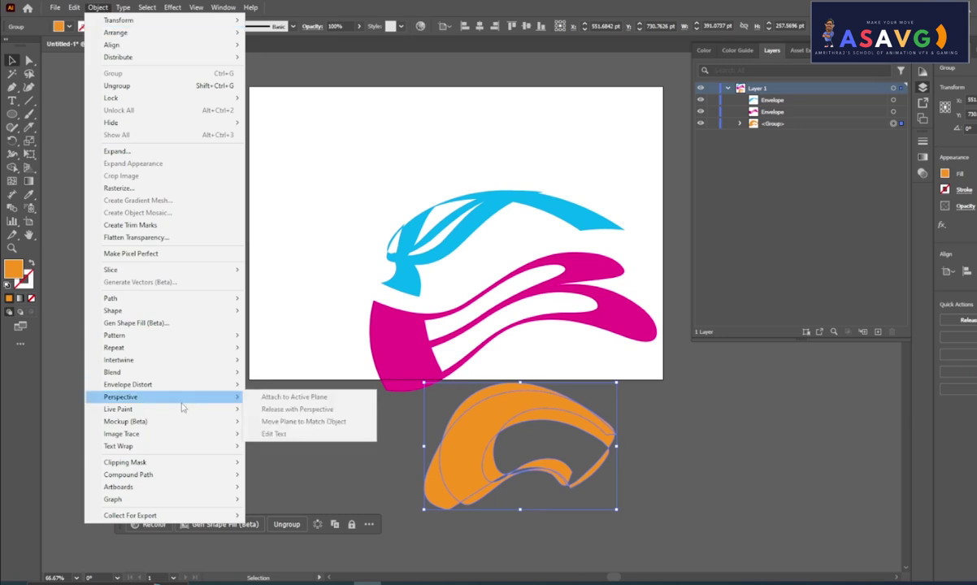
mouse_move(129, 384)
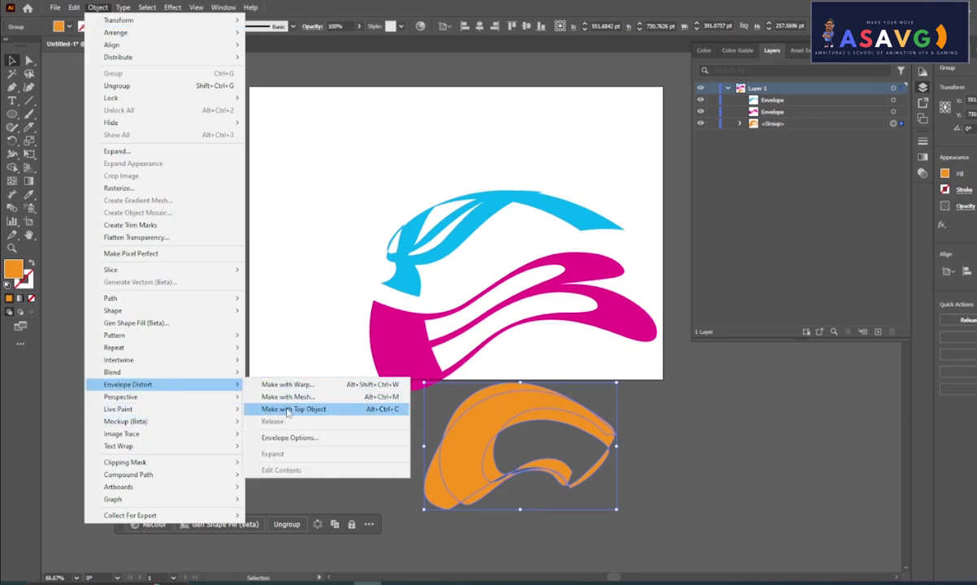
click(325, 384)
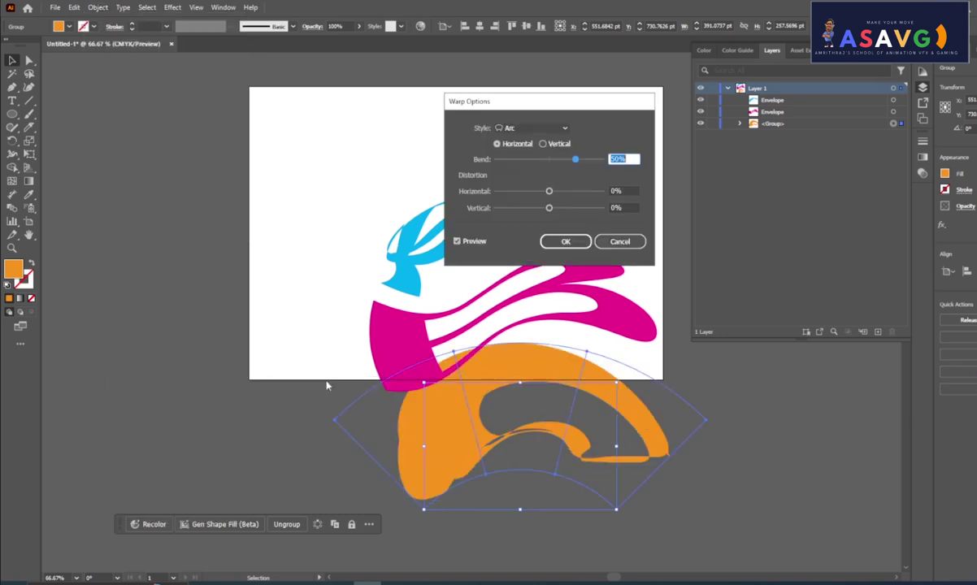
mouse_move(550, 192)
mouse_down()
mouse_move(527, 195)
mouse_move(550, 191)
mouse_move(561, 209)
mouse_move(553, 209)
mouse_up()
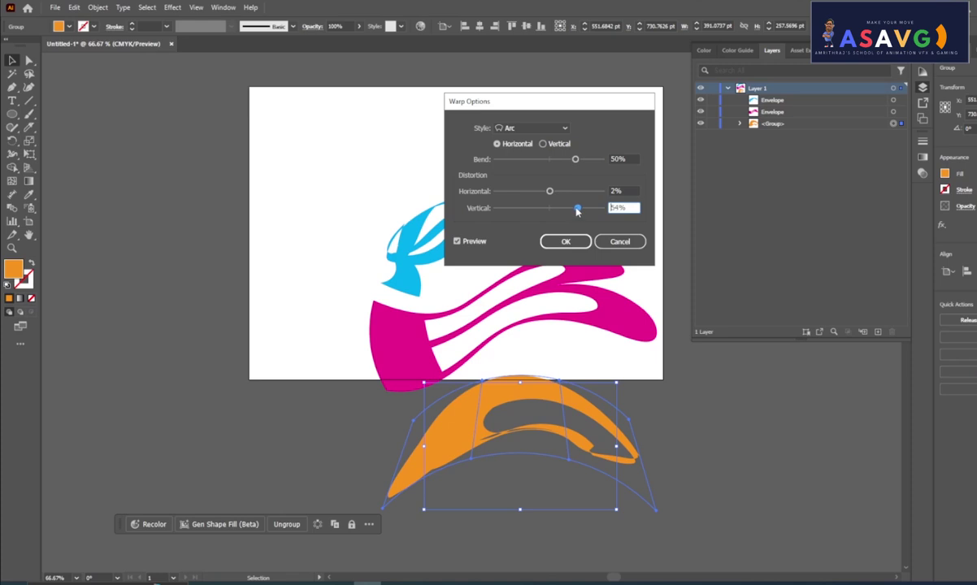
click(544, 144)
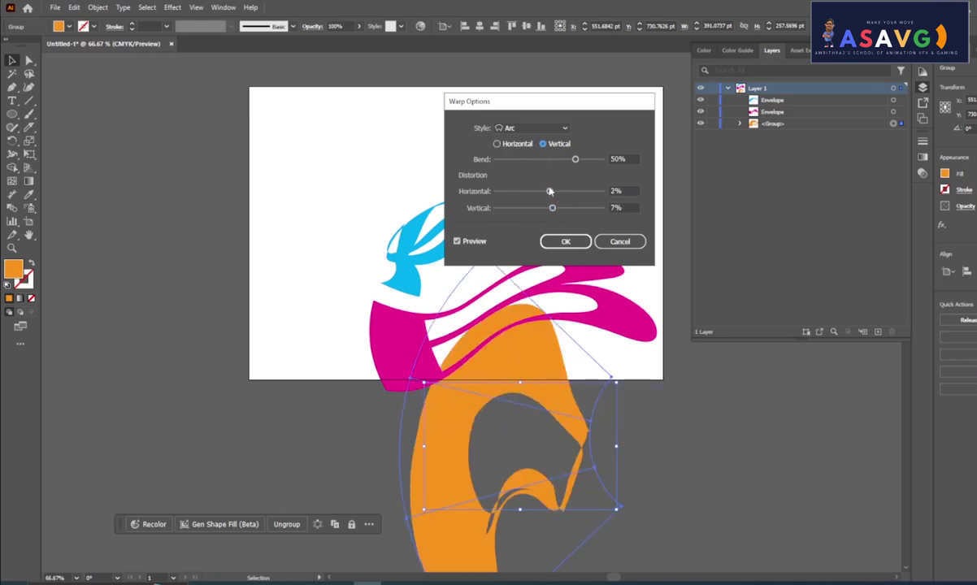
mouse_move(575, 160)
mouse_down()
mouse_move(544, 160)
mouse_move(556, 171)
mouse_up()
click(607, 244)
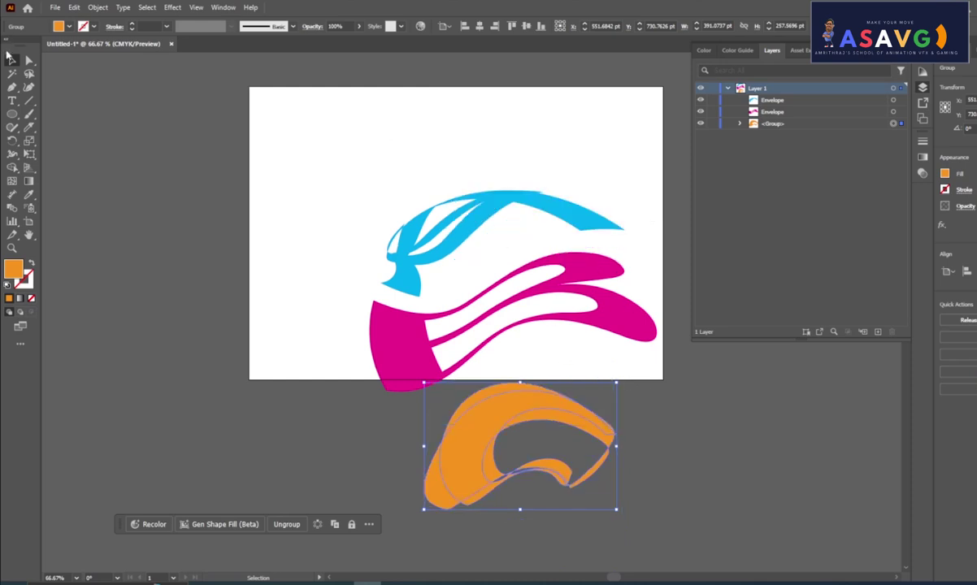
click(434, 213)
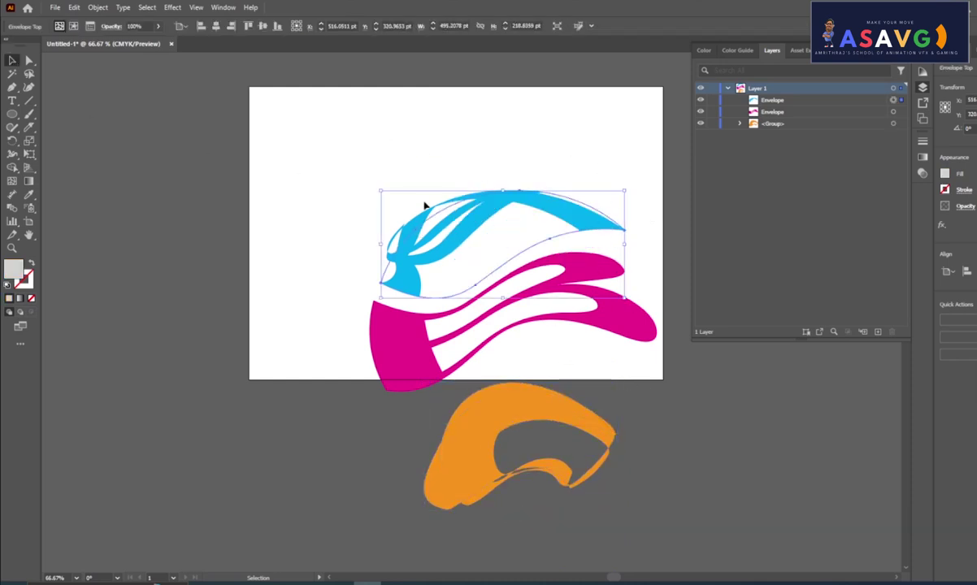
click(101, 8)
mouse_move(128, 385)
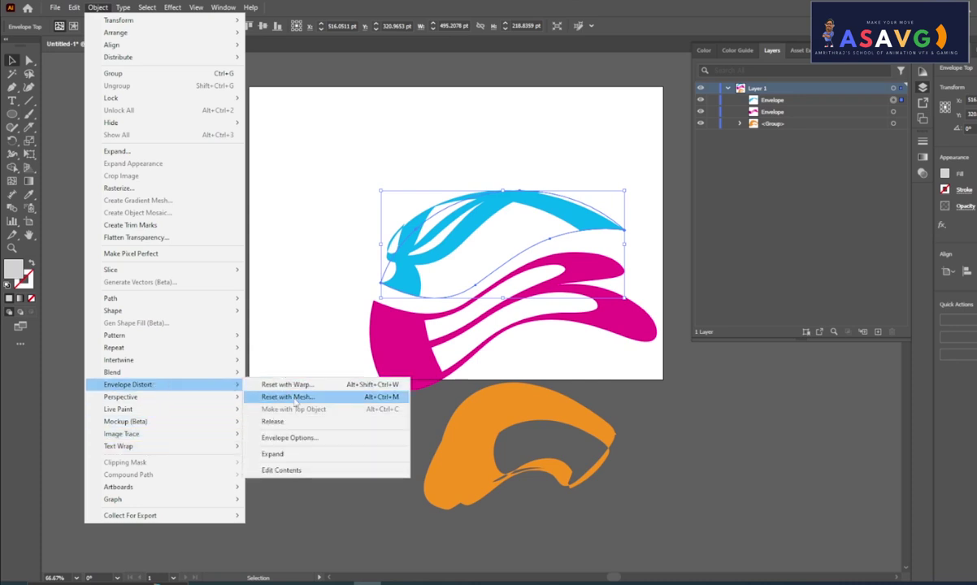
click(309, 397)
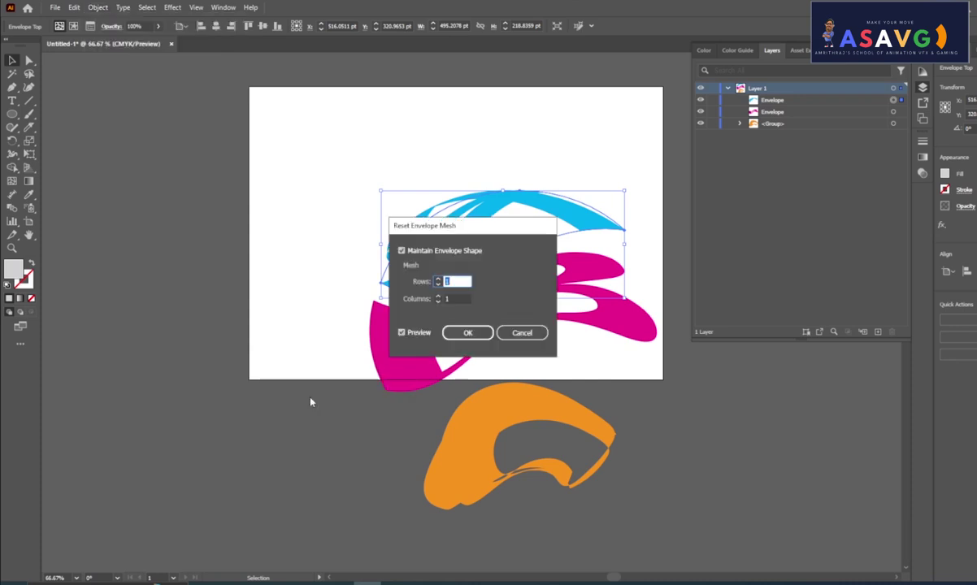
mouse_move(455, 284)
mouse_down()
mouse_move(496, 230)
mouse_move(673, 205)
mouse_up()
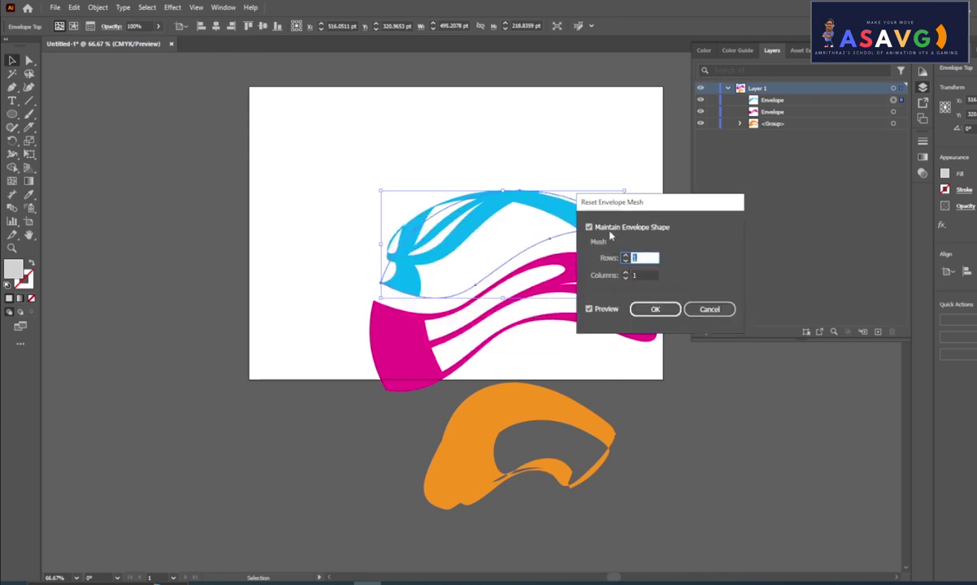
click(626, 256)
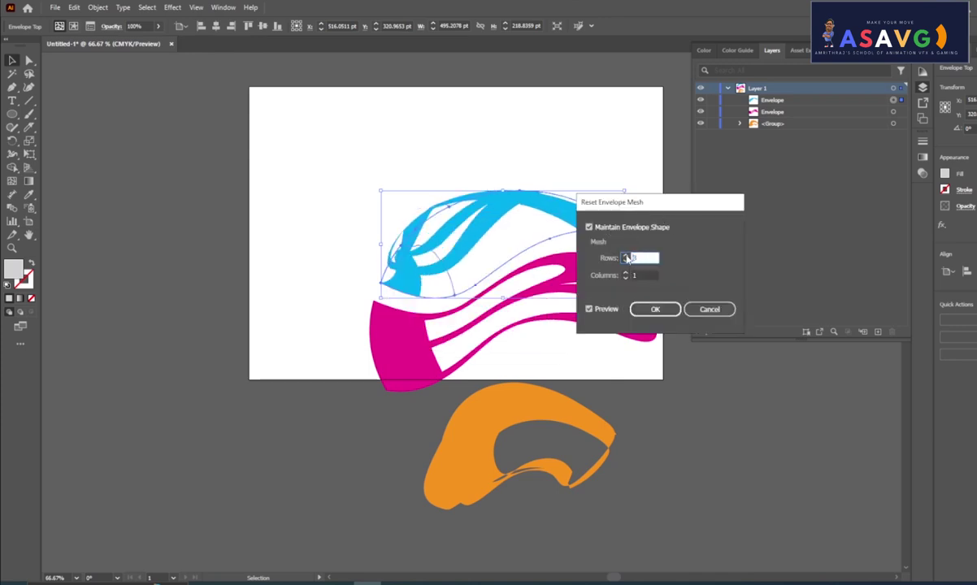
click(625, 262)
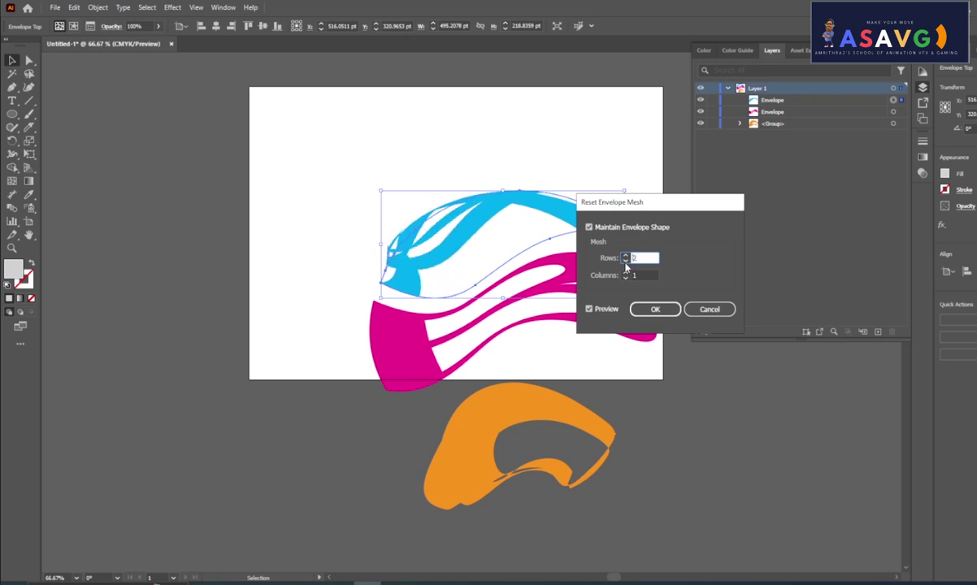
click(626, 273)
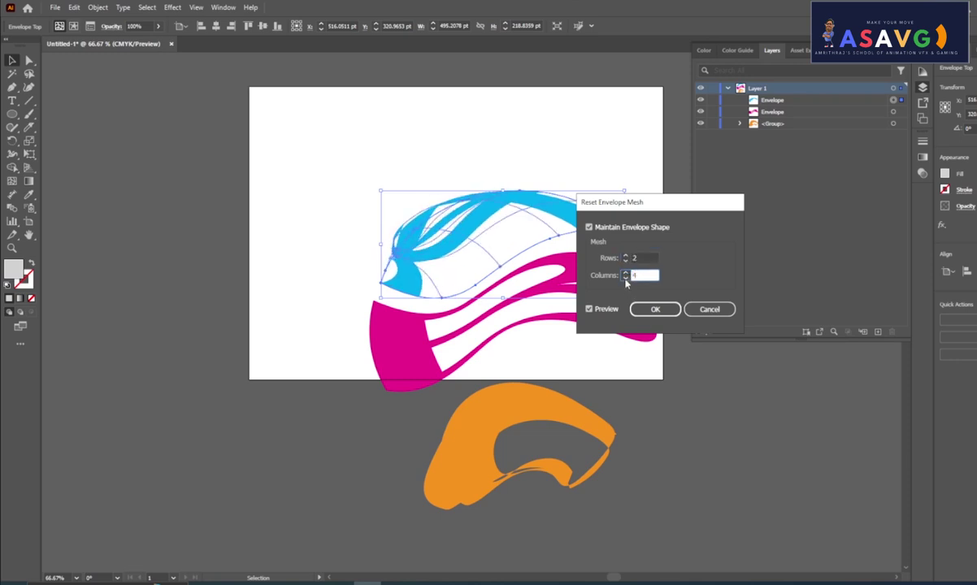
click(626, 278)
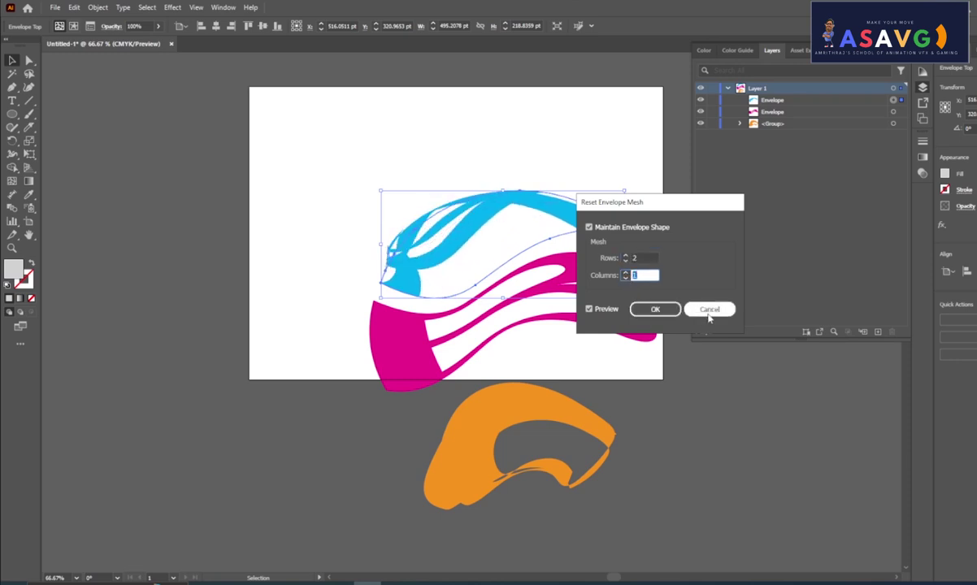
click(654, 310)
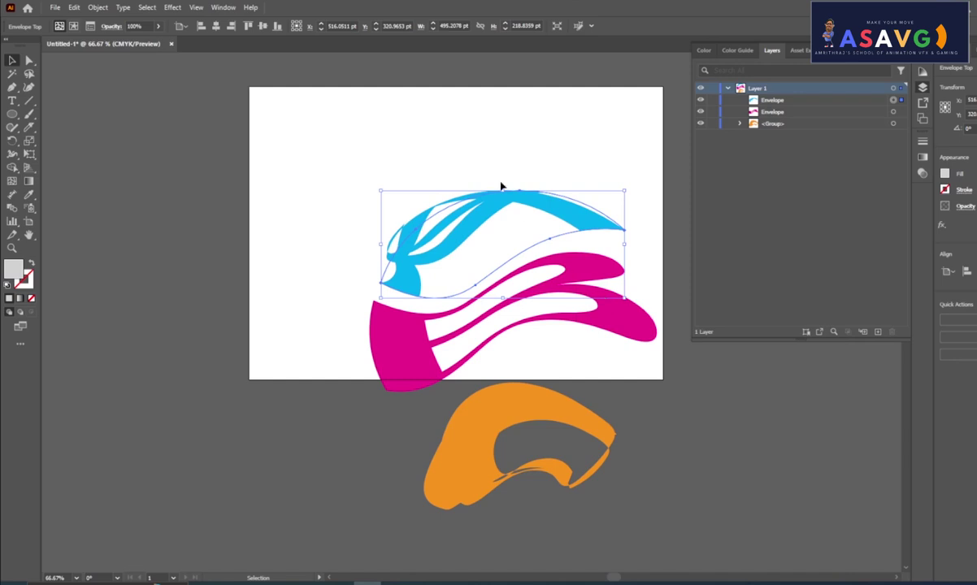
click(98, 8)
mouse_move(129, 385)
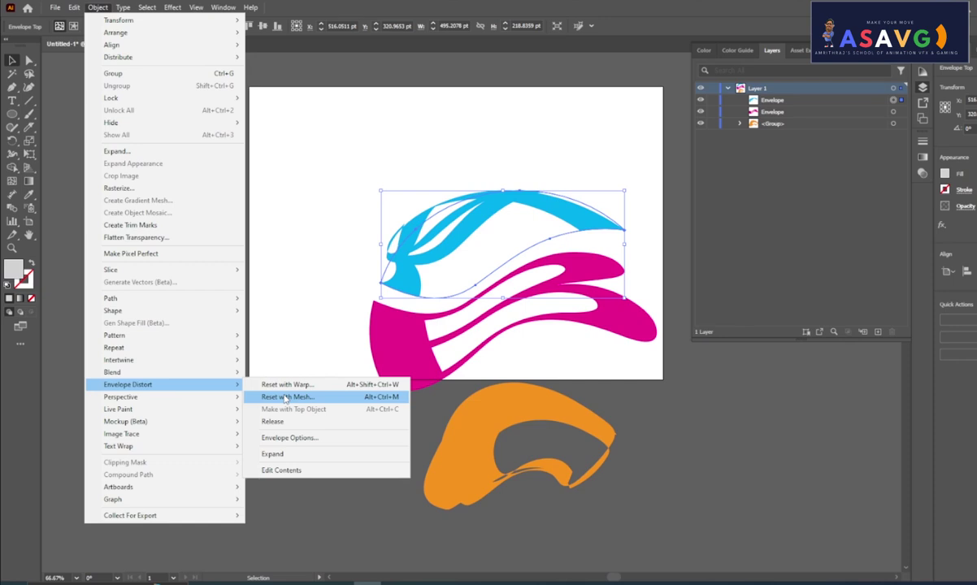
Reset the blue A's envelope with a warp, trying styles before settling on Arc Upper.
click(283, 384)
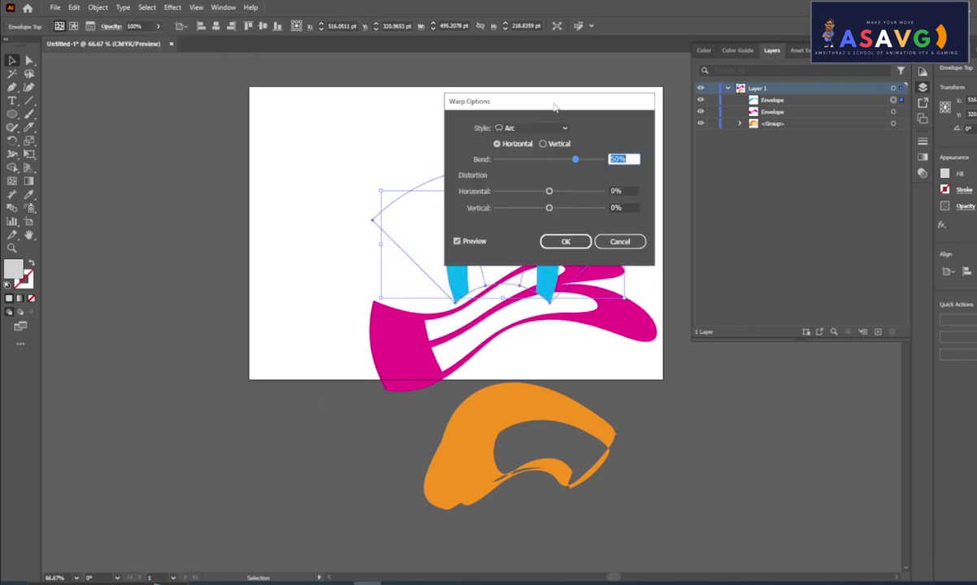
drag(554, 105, 755, 96)
click(730, 118)
click(707, 181)
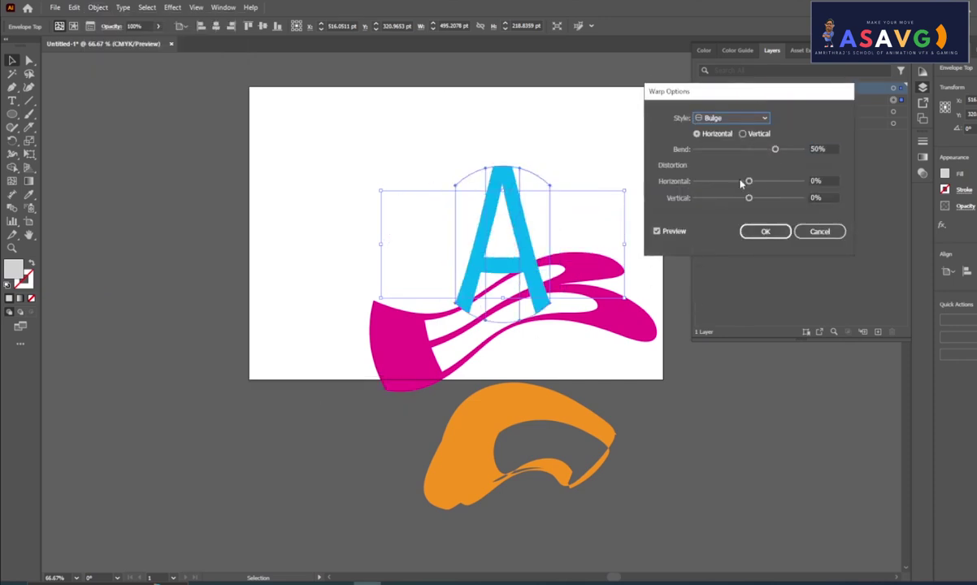
click(714, 119)
click(723, 208)
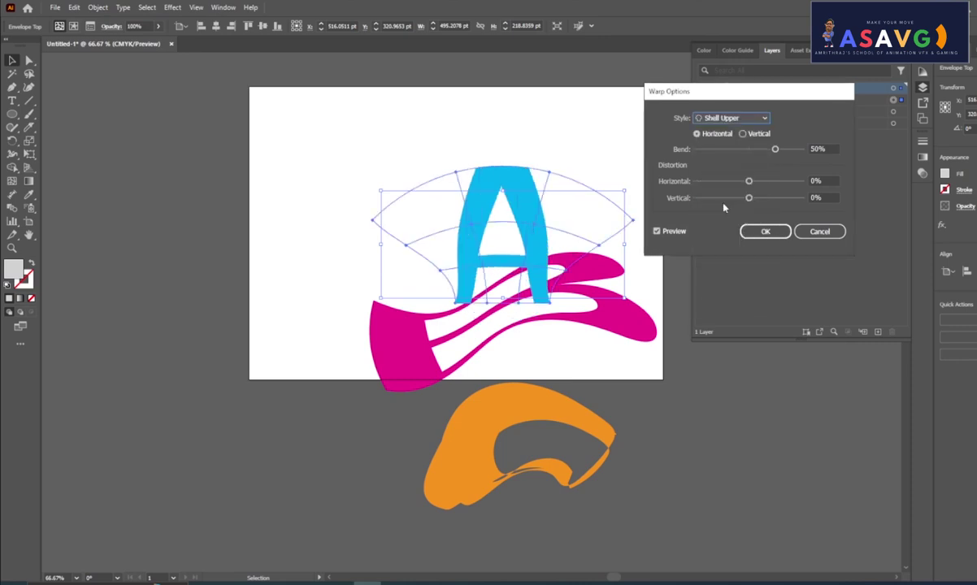
click(713, 119)
click(721, 259)
click(725, 120)
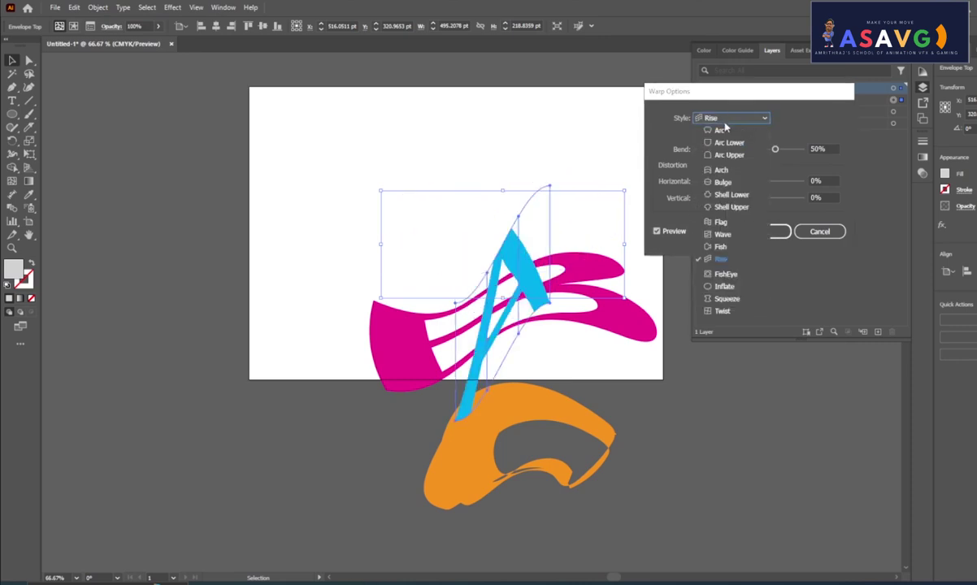
click(728, 154)
Apply a vertical Arc Upper warp with Bend 100% and Horizontal distortion -57%, then deselect.
mouse_move(774, 149)
mouse_down()
mouse_move(741, 148)
mouse_move(802, 149)
mouse_up()
click(741, 134)
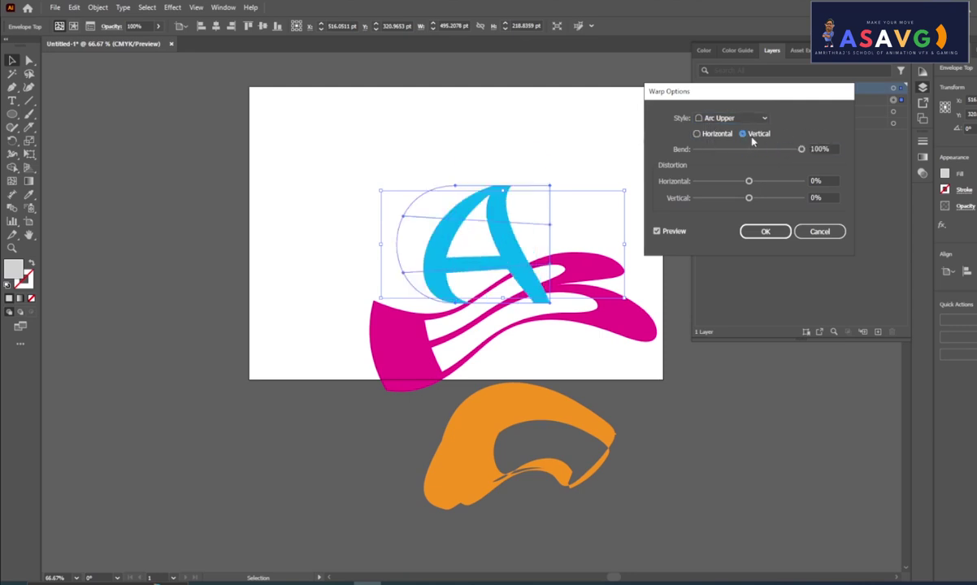
mouse_move(749, 181)
mouse_down()
mouse_move(700, 180)
mouse_move(749, 181)
mouse_up()
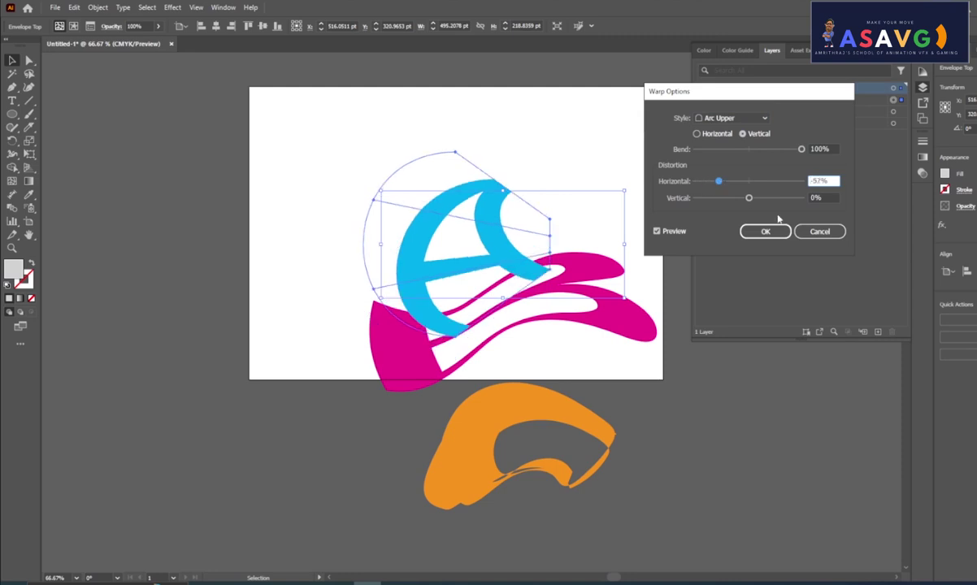
click(765, 231)
click(725, 503)
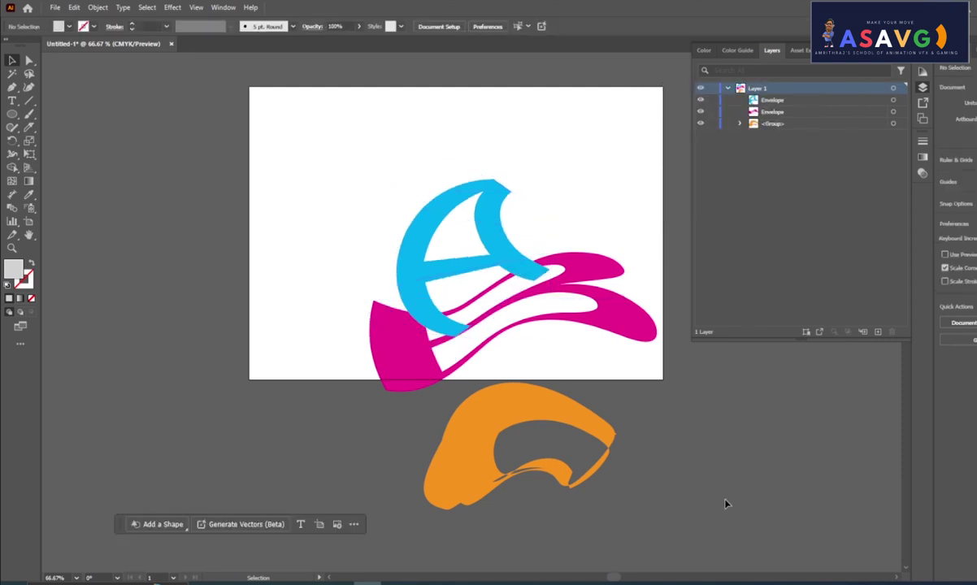